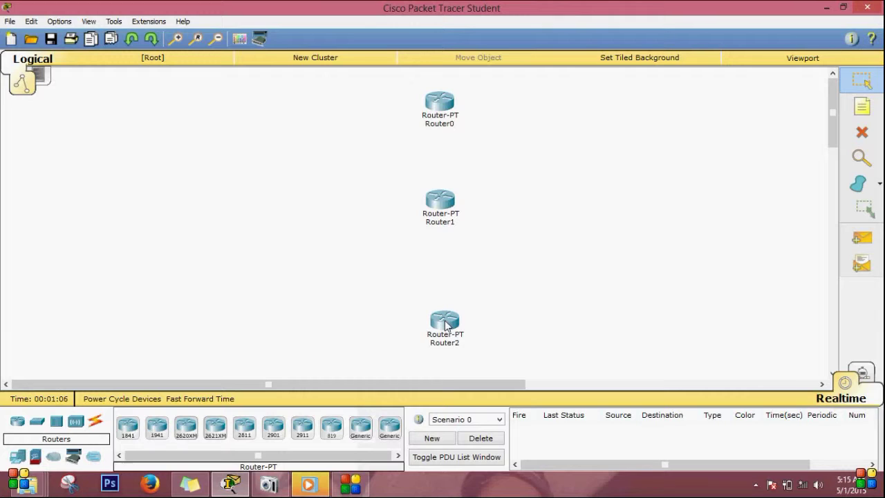
Place four 2960 switches: one to the left of Router1 and one to the right of each of the three routers.
left_click(37, 421)
left_click(186, 427)
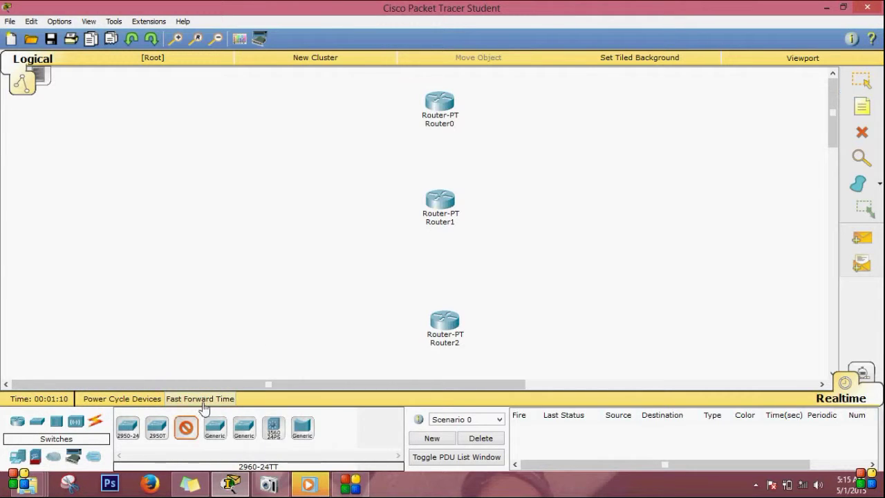
left_click(309, 205)
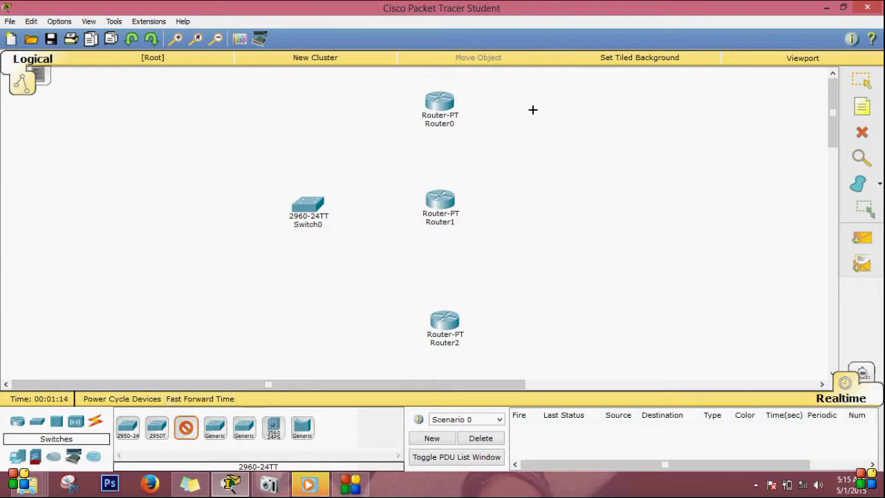
left_click(557, 103)
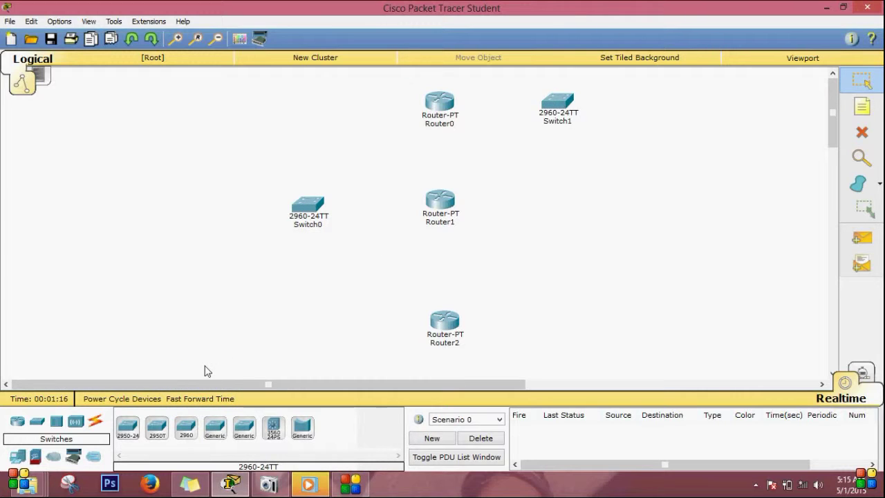
left_click(186, 427)
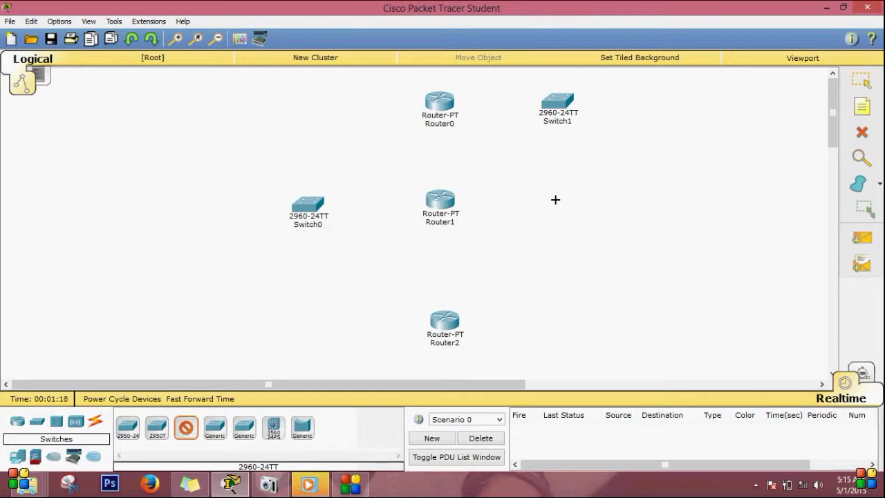
left_click(558, 204)
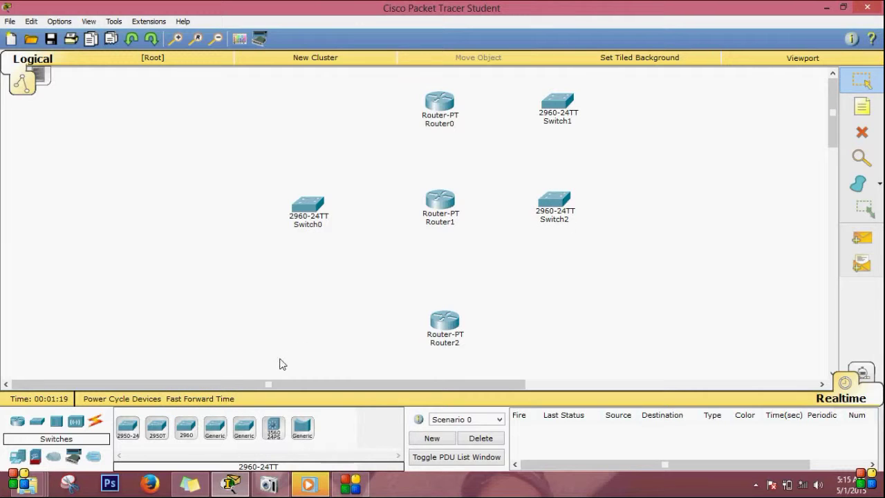
left_click(186, 427)
left_click(562, 317)
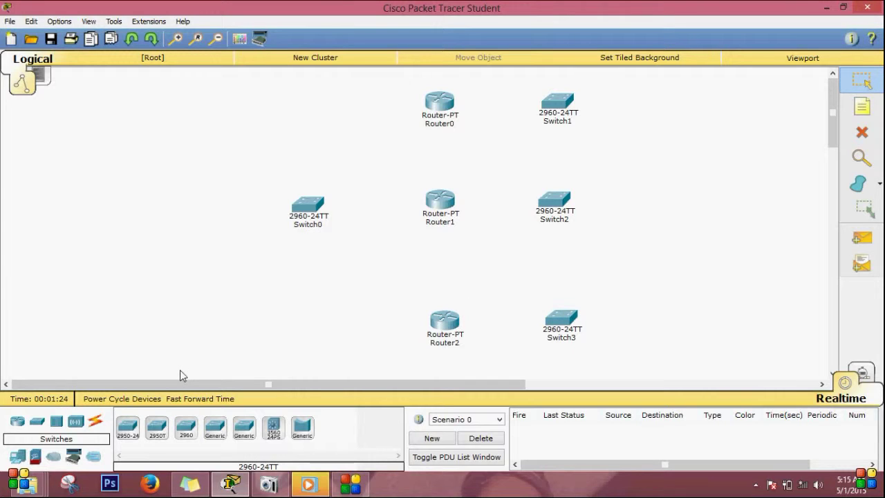
Place three generic PCs, one to the right of each of Switch1, Switch2 and Switch3.
left_click(17, 455)
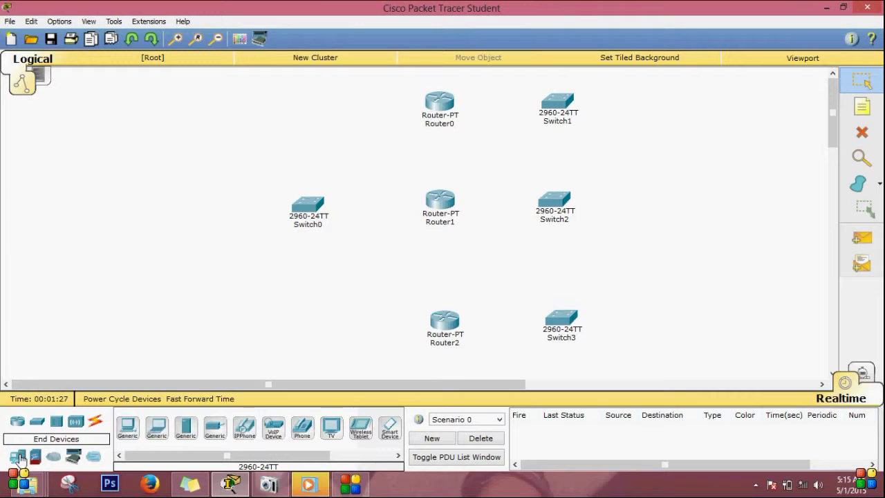
left_click(128, 429)
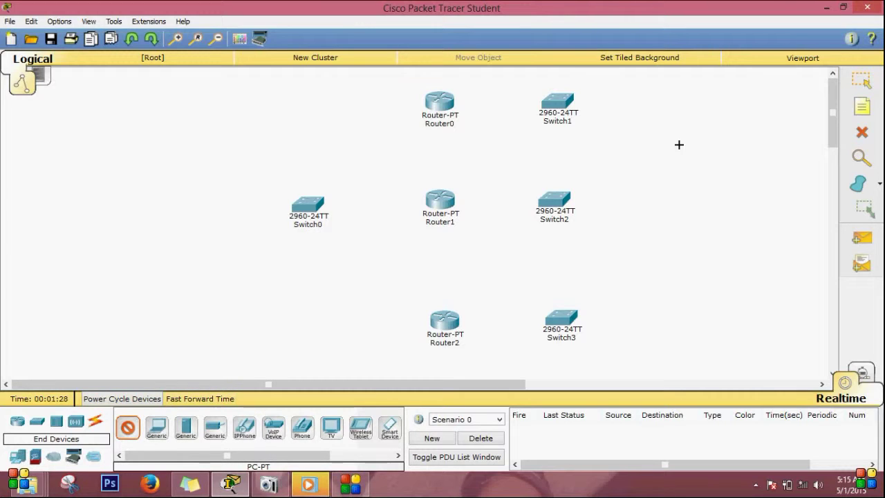
left_click(661, 97)
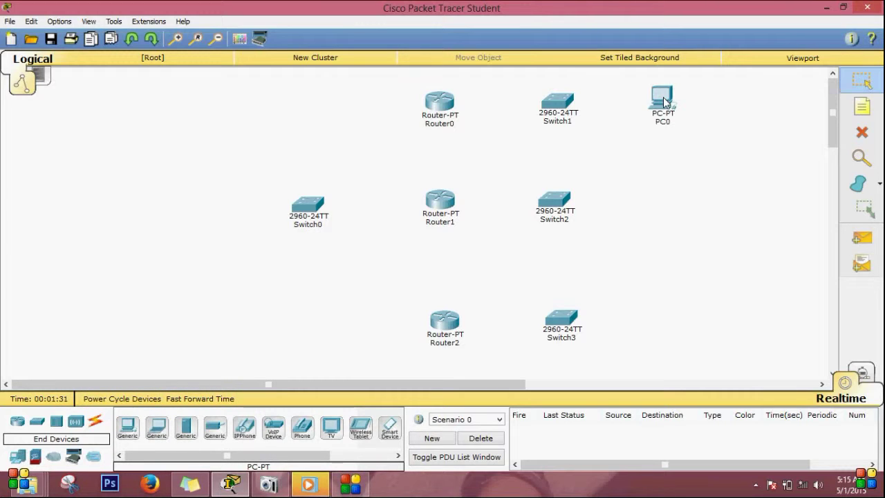
left_click(128, 430)
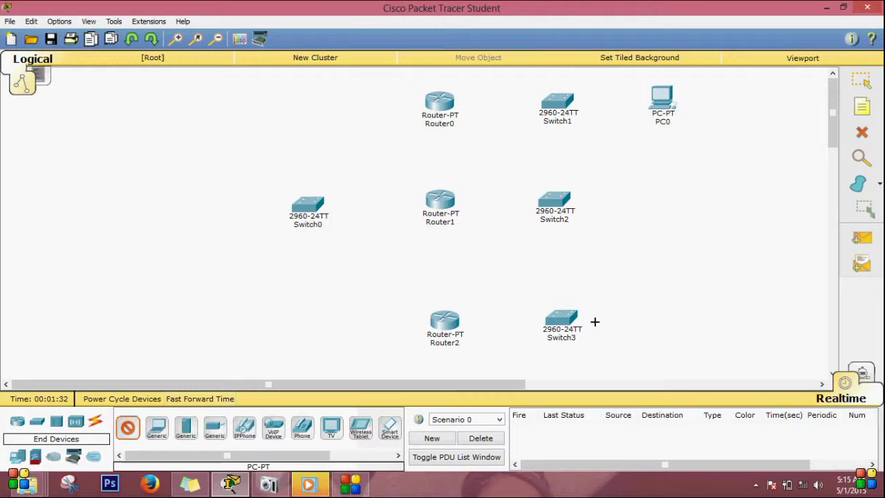
left_click(659, 196)
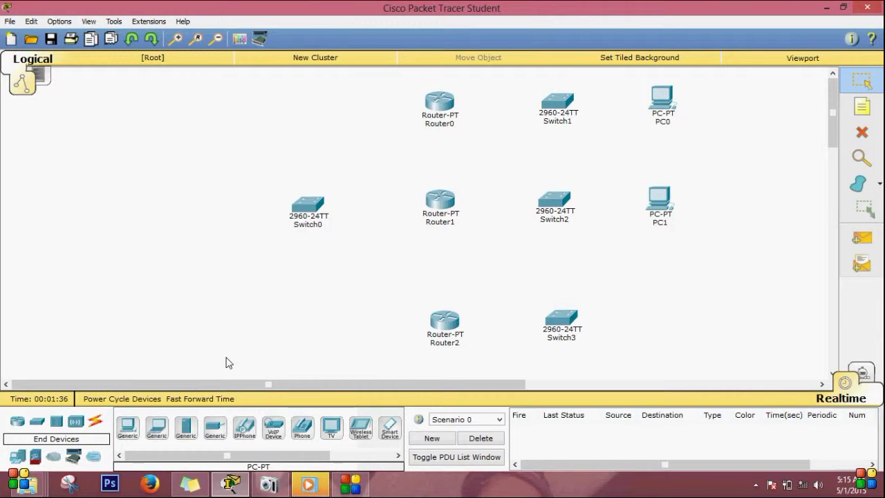
left_click(130, 427)
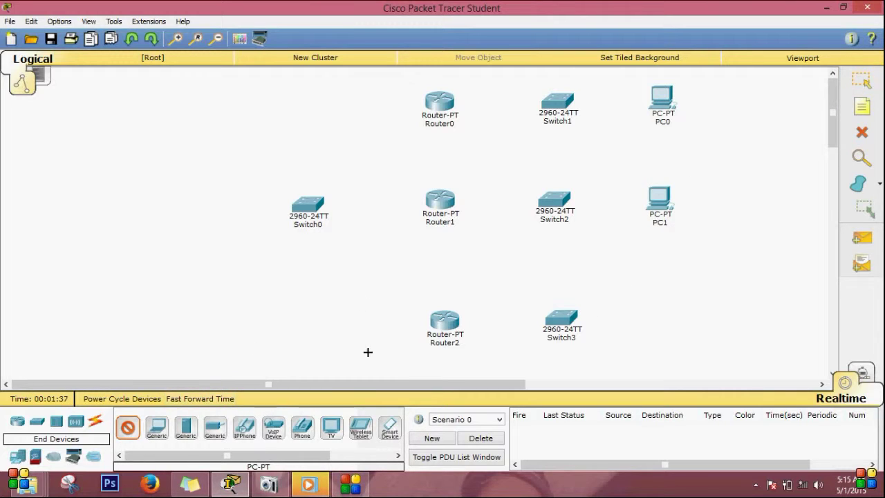
left_click(665, 321)
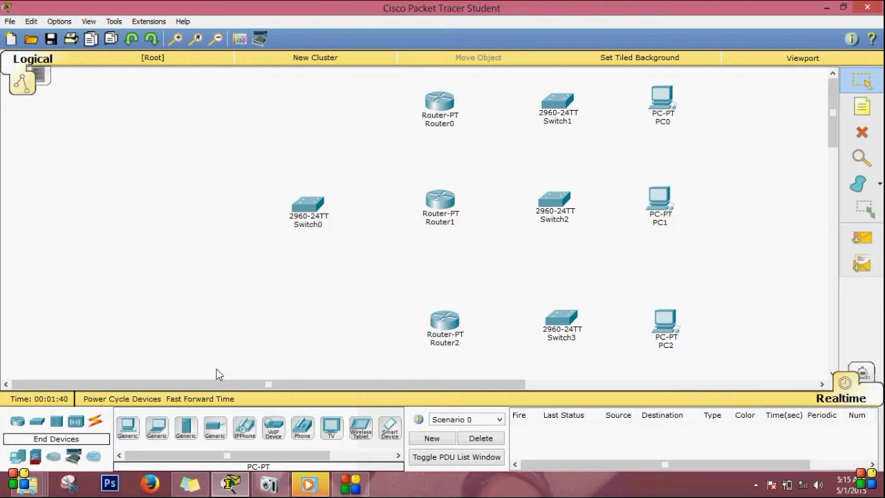
Place three more generic PCs in a column to the left of Switch0.
left_click(128, 428)
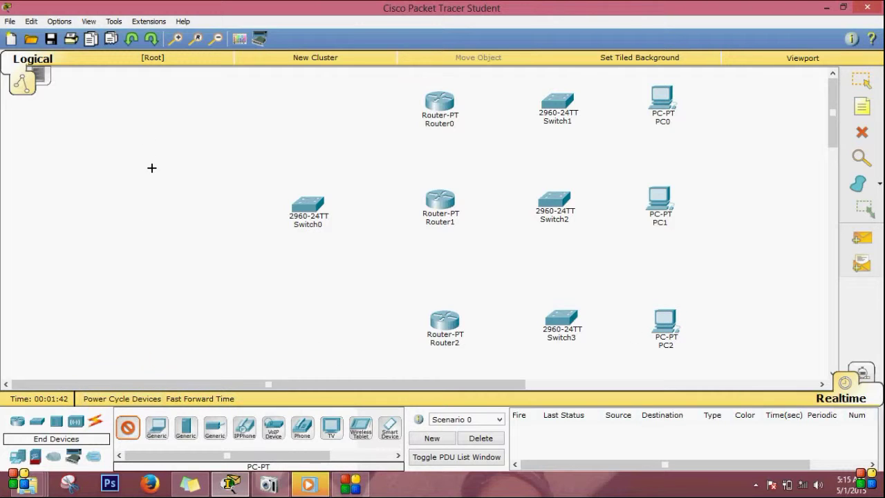
left_click(144, 133)
left_click(129, 427)
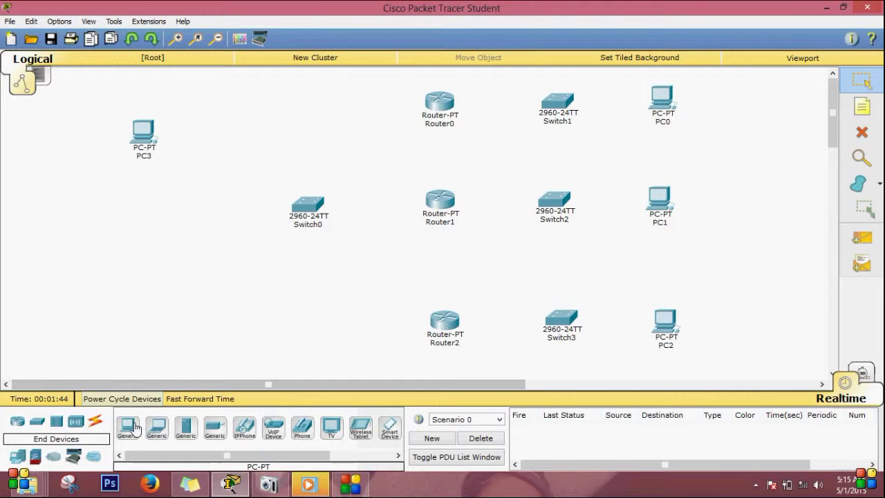
left_click(146, 209)
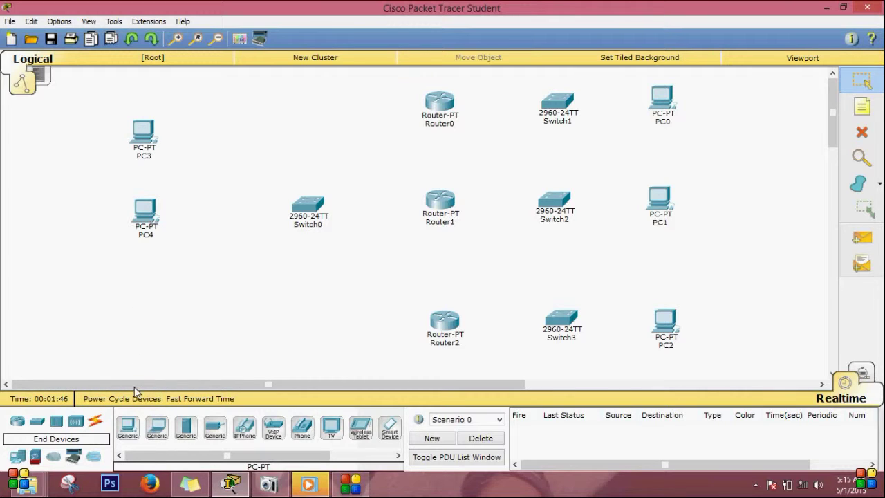
left_click(143, 301)
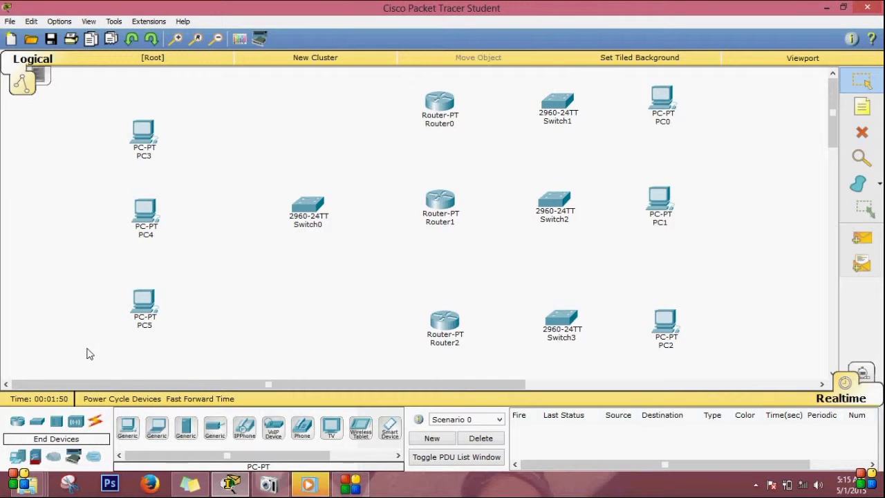
Connect PC3's FastEthernet0 to Switch0's FastEthernet0/1 with a copper straight-through cable.
left_click(97, 423)
left_click(186, 427)
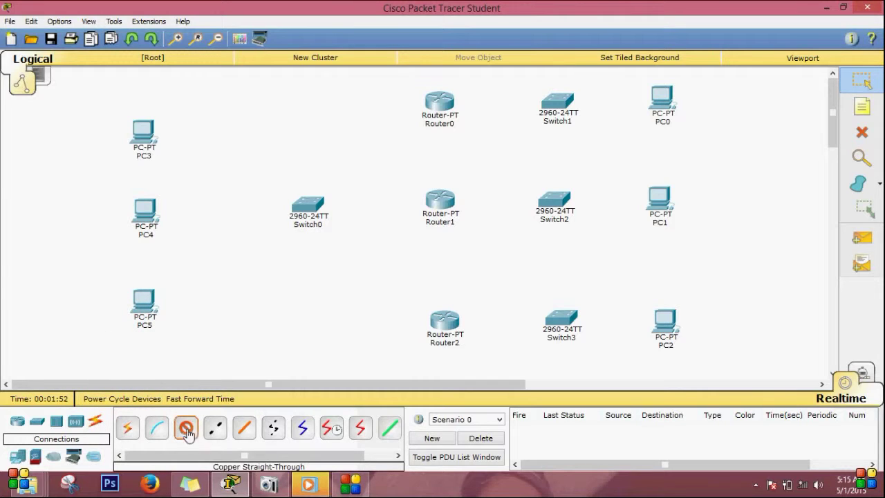
left_click(143, 132)
left_click(157, 152)
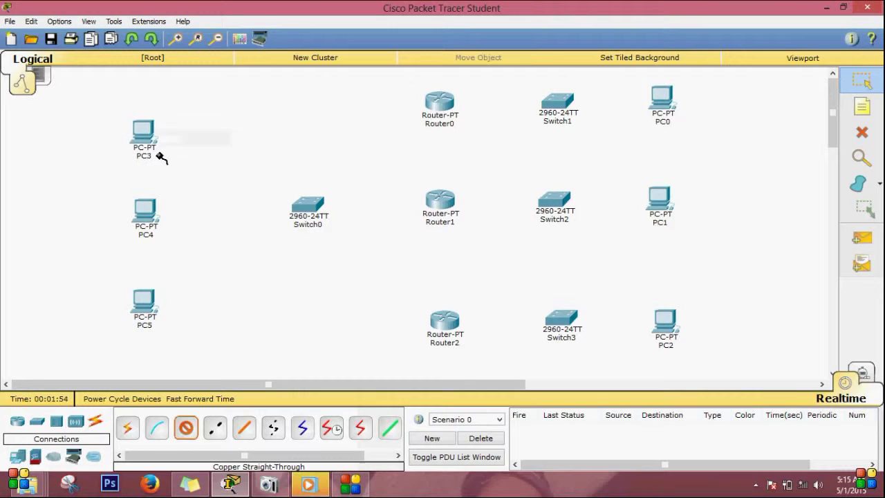
left_click(304, 206)
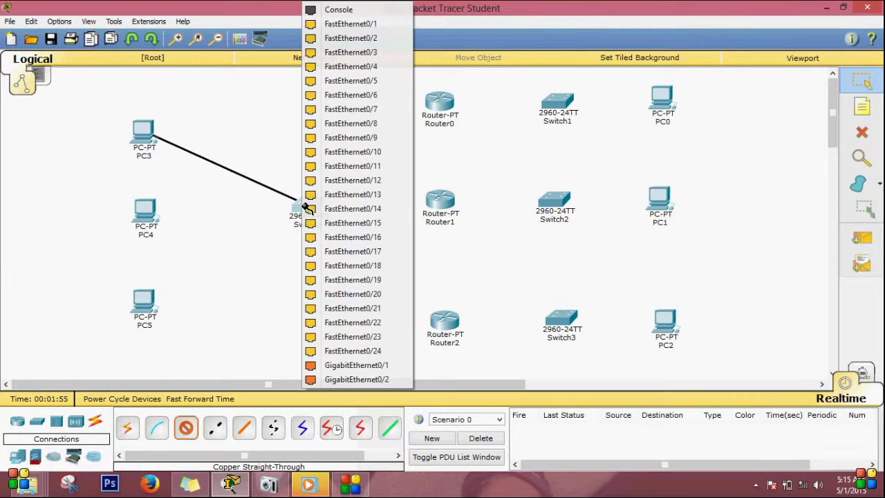
left_click(349, 24)
Connect PC4's FastEthernet0 to a free FastEthernet port on Switch0 with a copper straight-through cable.
left_click(185, 427)
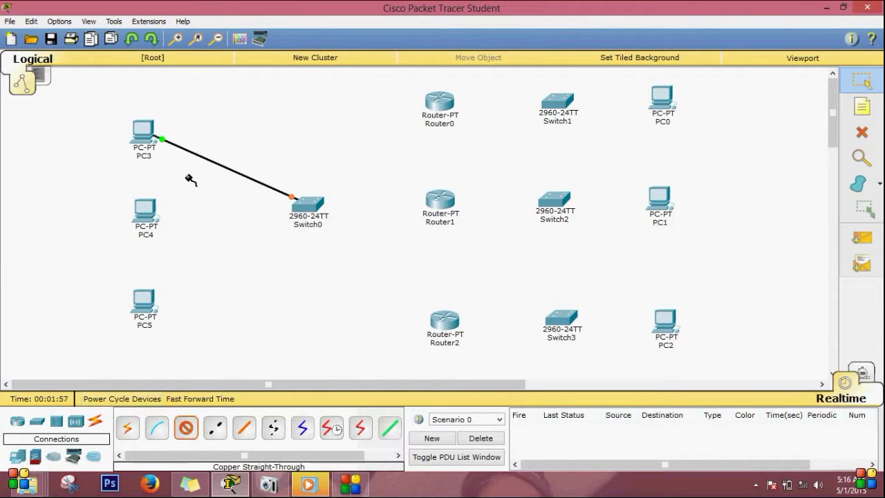
left_click(146, 210)
left_click(179, 232)
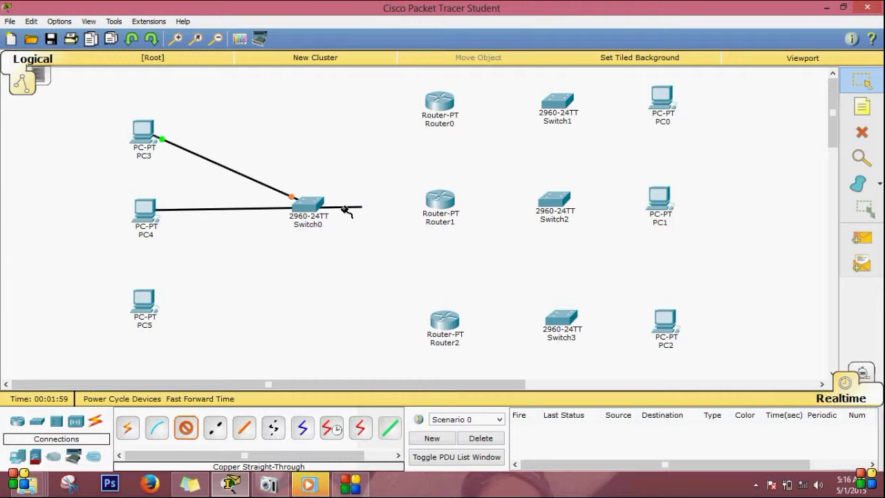
left_click(304, 205)
left_click(346, 24)
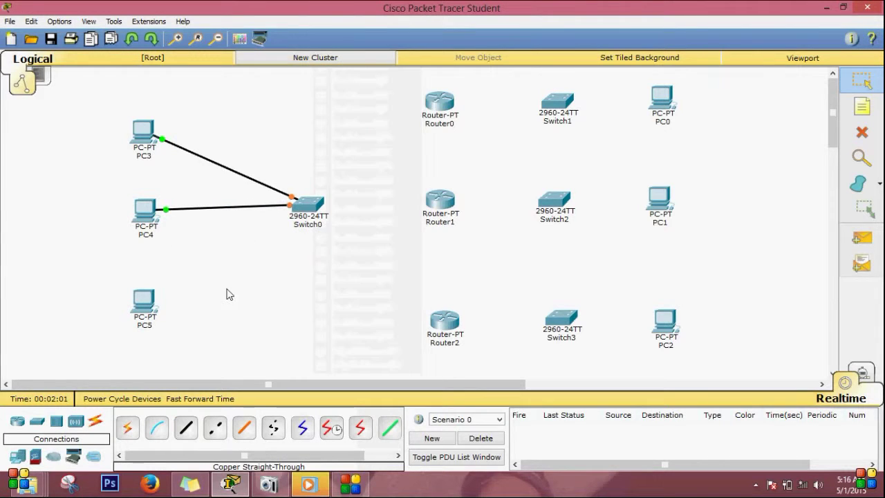
Connect PC5's FastEthernet0 to a free FastEthernet port on Switch0 with a copper straight-through cable.
left_click(184, 428)
left_click(139, 299)
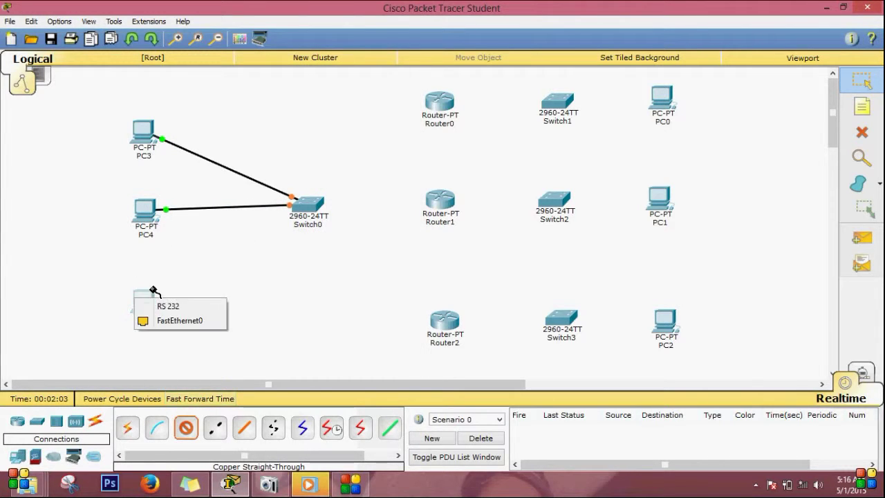
left_click(176, 319)
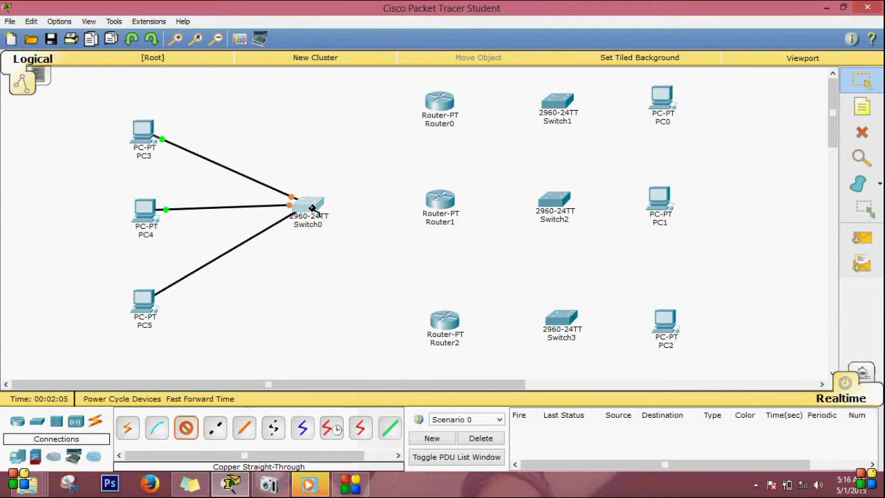
left_click(306, 205)
left_click(356, 25)
Connect Switch1's FastEthernet0/1 to PC0's FastEthernet0 with a copper straight-through cable.
left_click(185, 428)
left_click(561, 97)
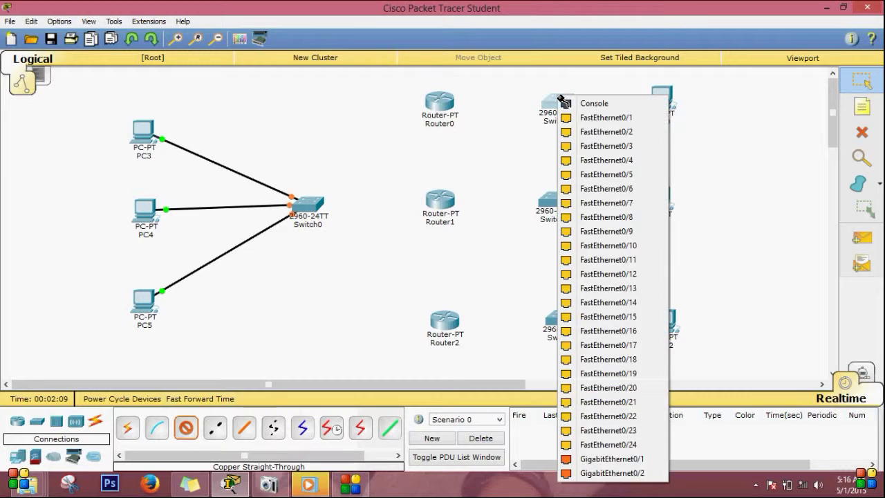
left_click(588, 116)
left_click(662, 97)
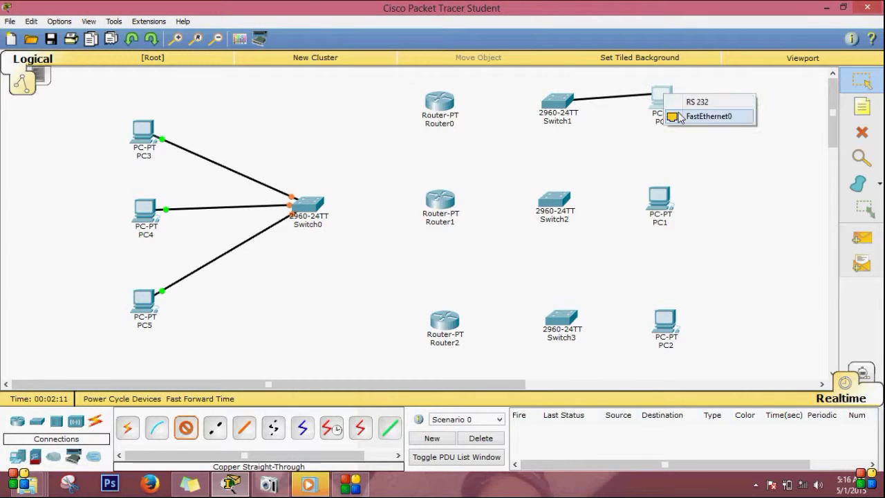
left_click(701, 116)
Connect a FastEthernet port on Switch2 to PC1's FastEthernet0 with a copper straight-through cable.
left_click(186, 427)
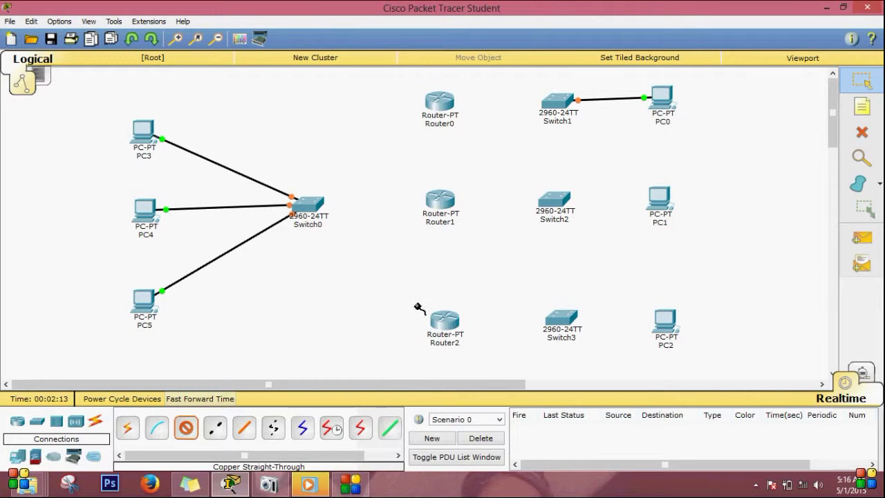
left_click(553, 201)
left_click(614, 30)
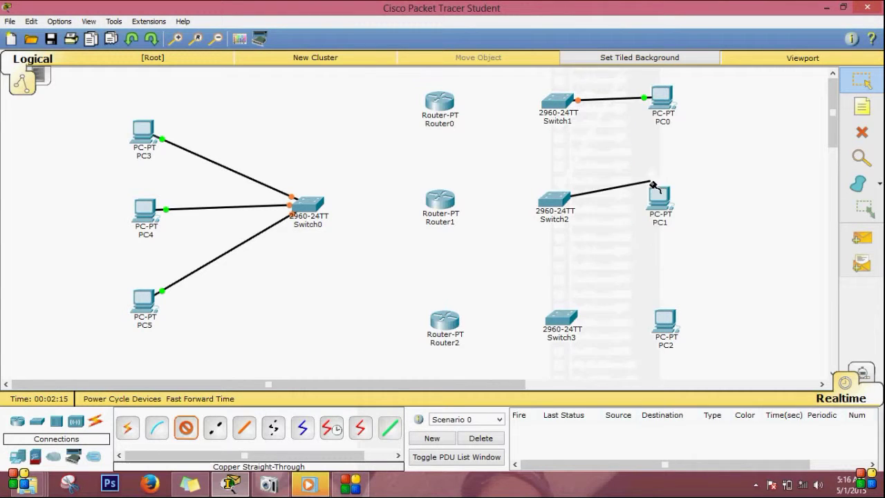
left_click(656, 196)
left_click(702, 218)
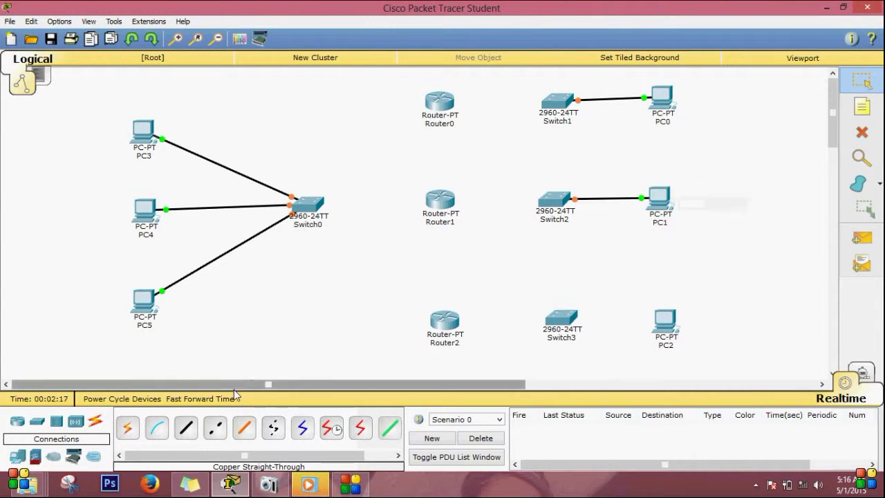
Connect Switch3's FastEthernet0/1 to PC2's FastEthernet0 with a copper straight-through cable.
left_click(186, 427)
left_click(555, 318)
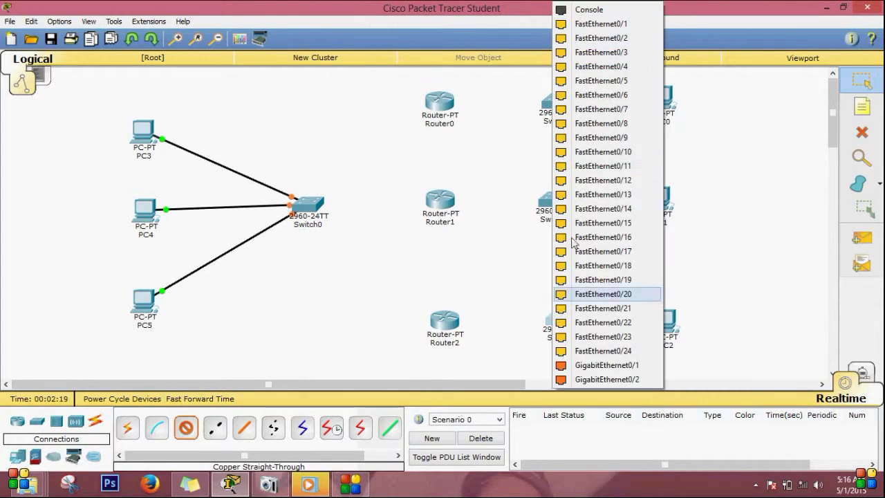
left_click(601, 25)
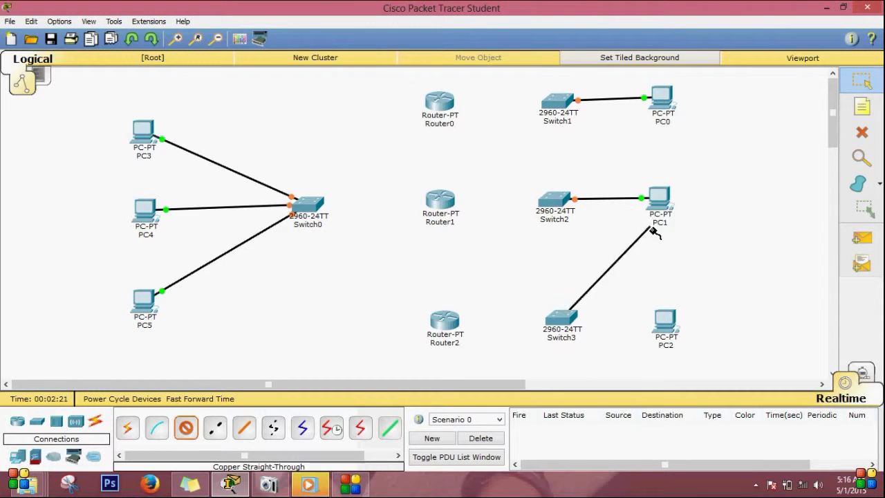
left_click(665, 320)
left_click(691, 340)
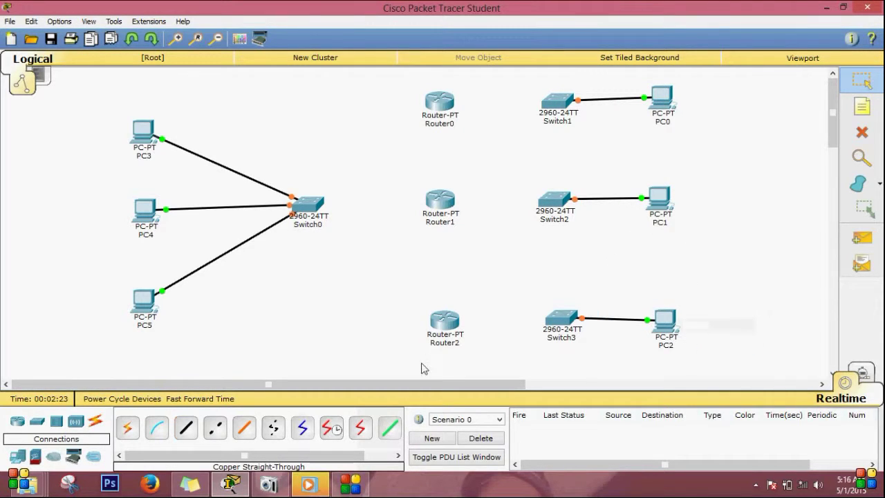
Connect Router0's FastEthernet0/0 to a free FastEthernet port on Switch1 with a copper straight-through cable.
left_click(186, 428)
left_click(454, 95)
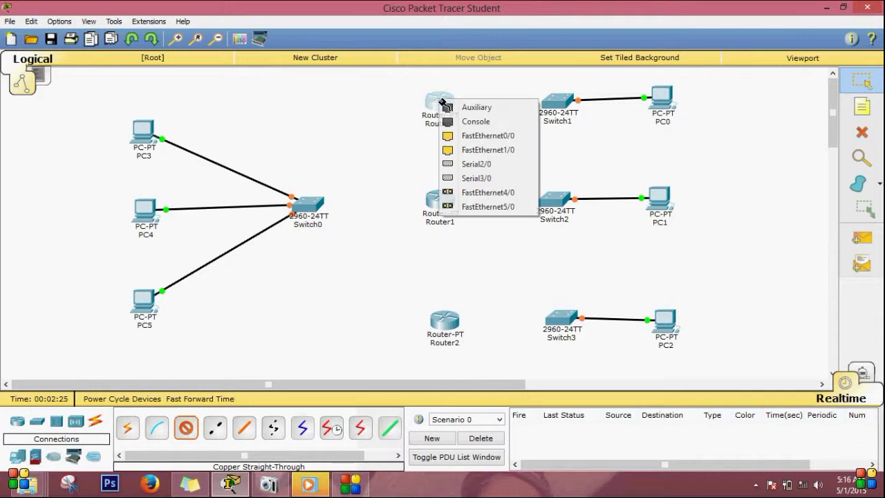
left_click(465, 136)
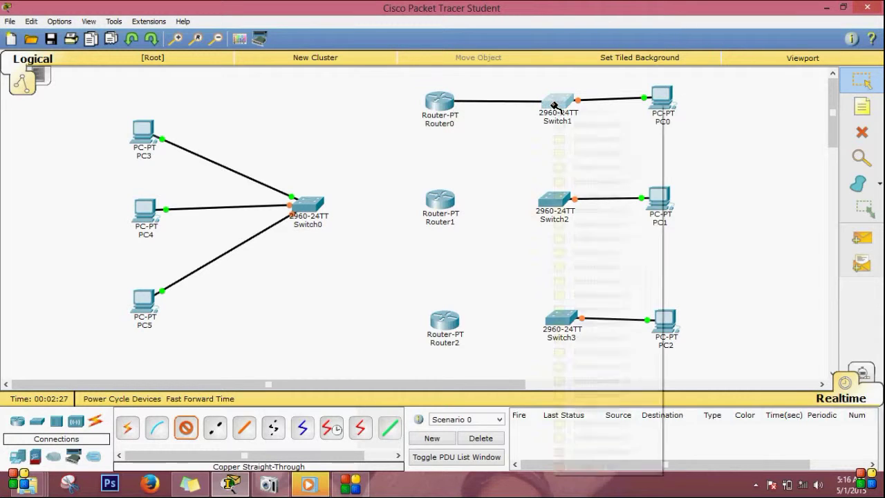
left_click(557, 103)
left_click(591, 123)
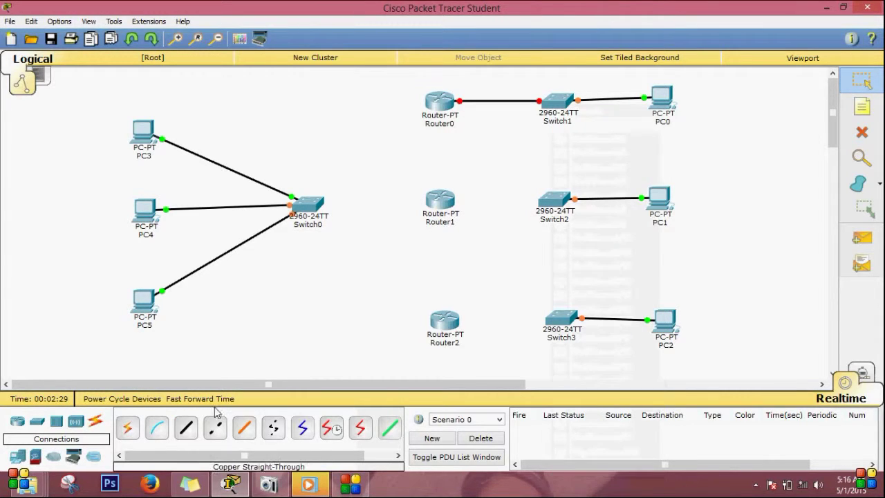
Connect Router1's FastEthernet0/0 to a free FastEthernet port on Switch2 with a copper straight-through cable.
left_click(186, 428)
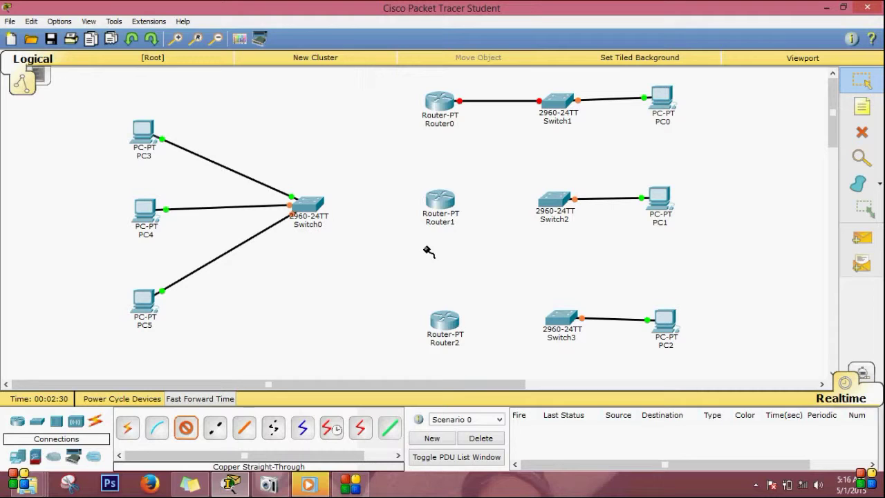
left_click(440, 201)
left_click(476, 235)
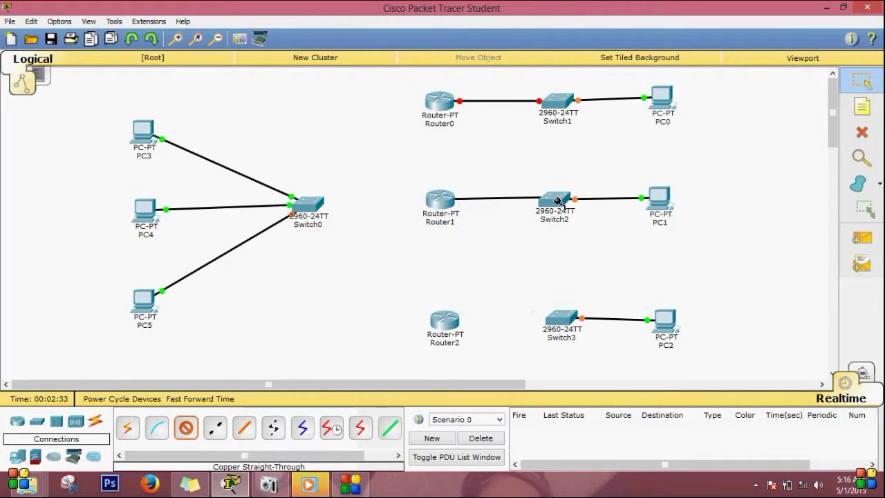
left_click(557, 201)
left_click(601, 24)
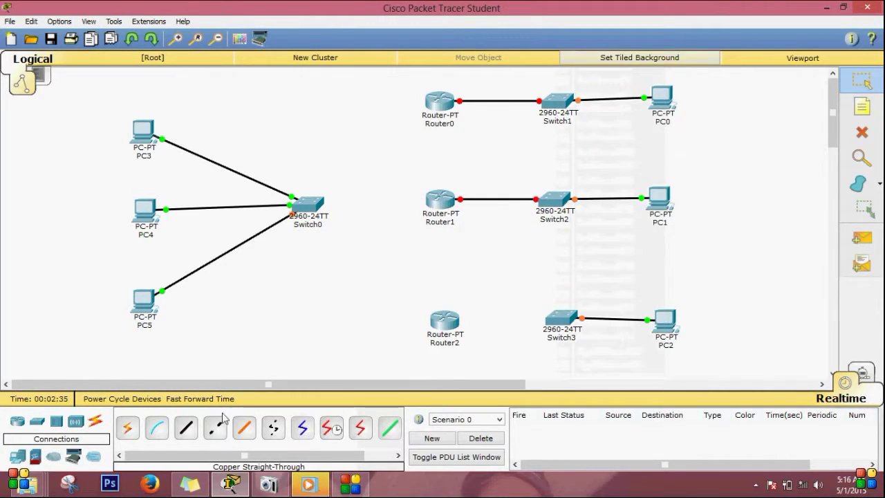
Connect Router2's FastEthernet0/0 to Switch3's FastEthernet0/2 with a copper straight-through cable.
left_click(186, 427)
left_click(444, 321)
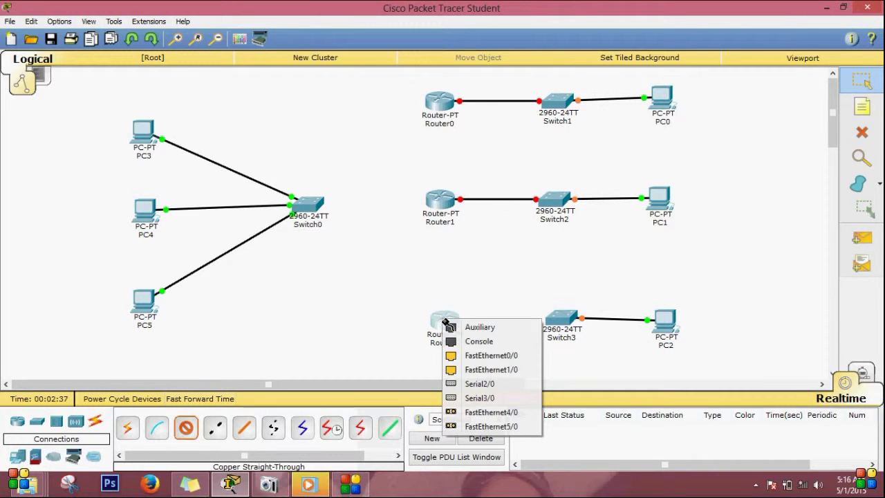
left_click(464, 355)
left_click(560, 316)
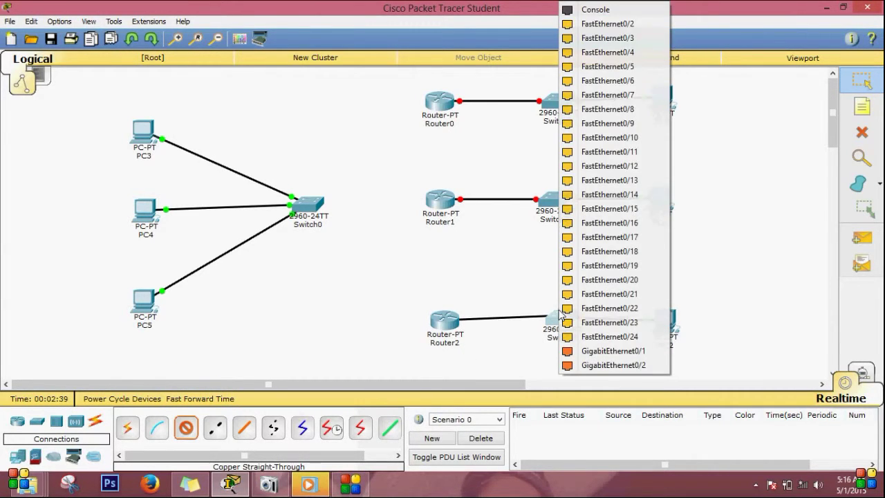
left_click(601, 24)
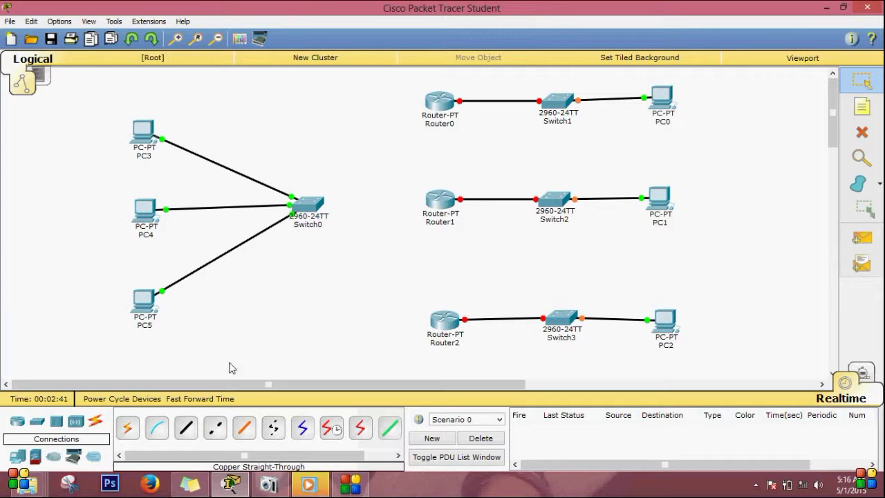
Connect Switch0's FastEthernet0/4 to Router1's FastEthernet1/0 with a copper straight-through cable.
left_click(186, 428)
left_click(306, 210)
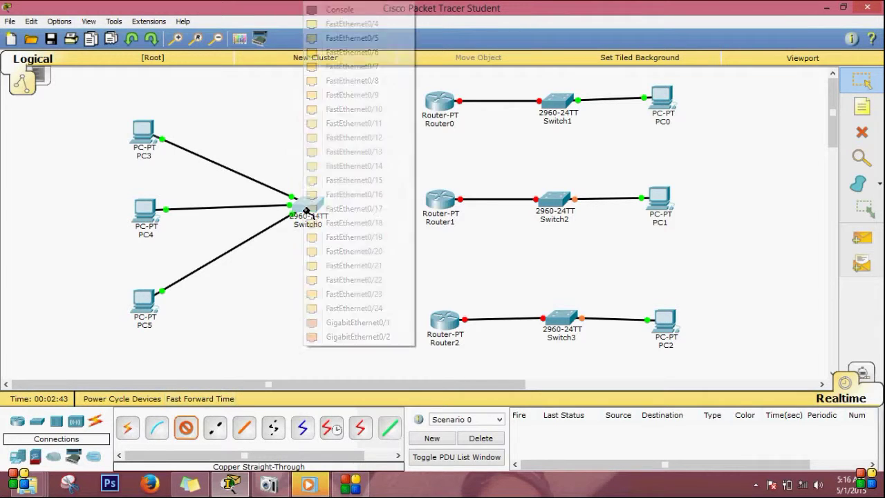
left_click(356, 27)
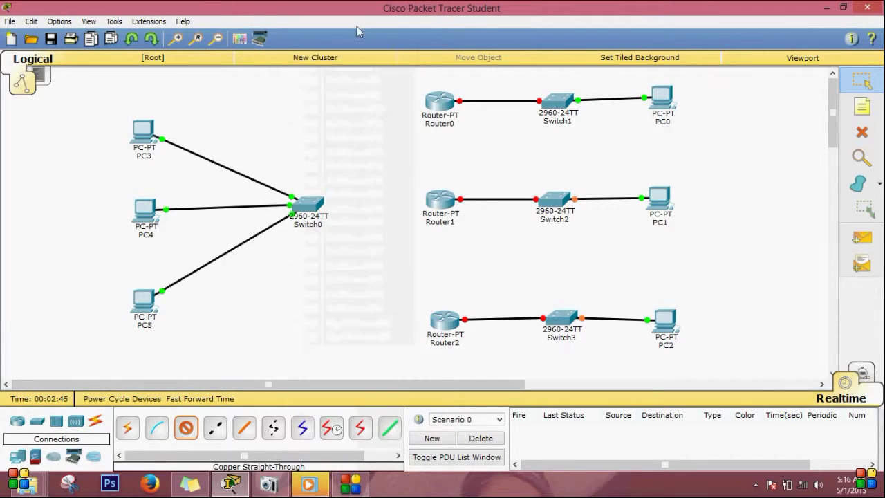
left_click(440, 199)
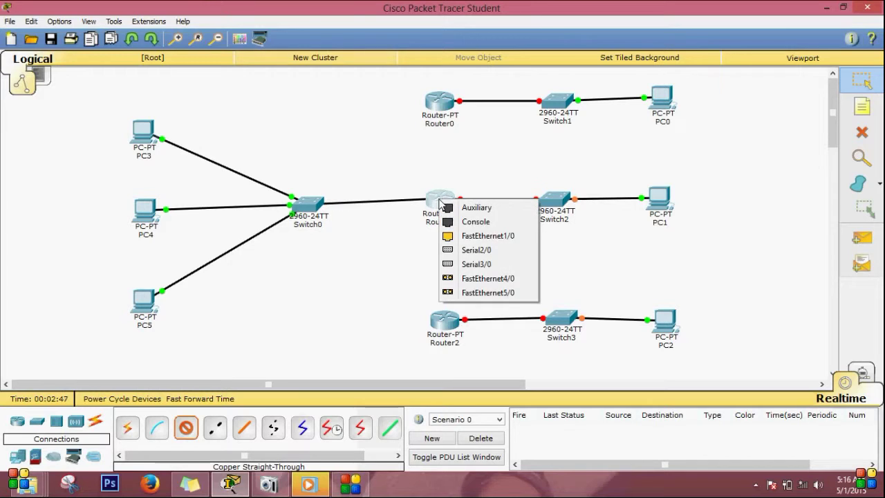
left_click(455, 236)
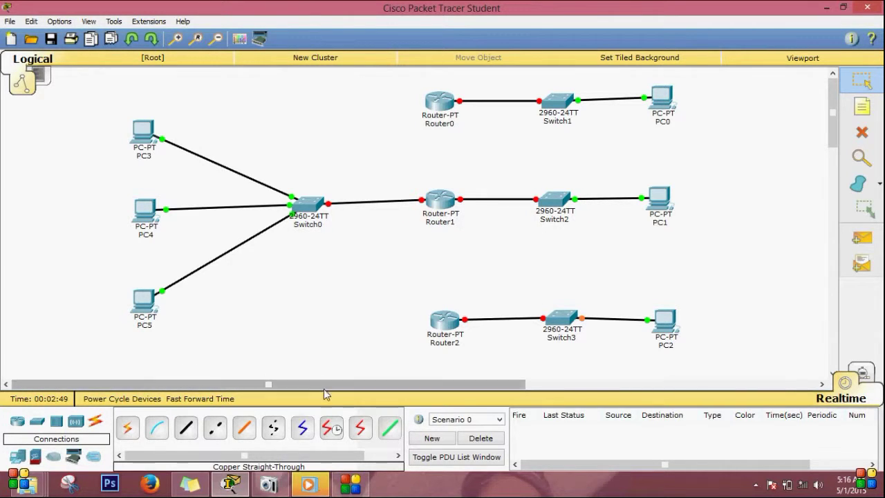
Connect Router0's Serial2/0 to Router1's Serial2/0 with a Serial DTE cable.
left_click(360, 427)
left_click(438, 104)
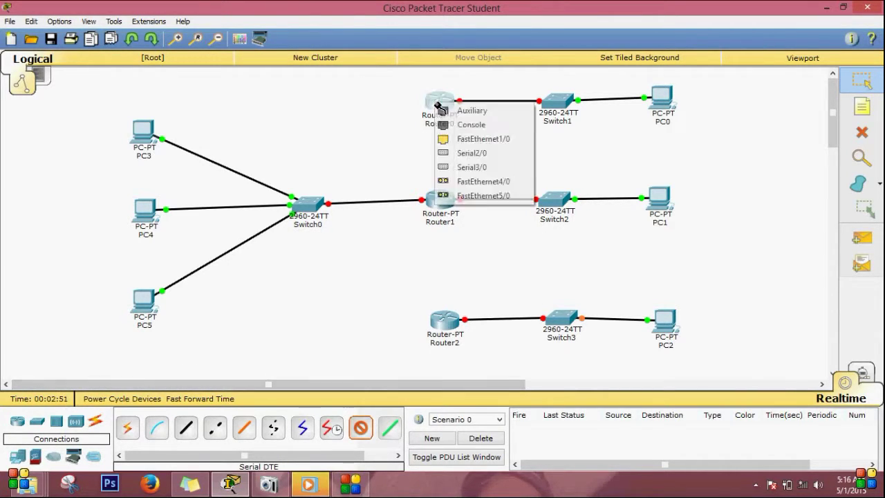
left_click(454, 153)
left_click(442, 199)
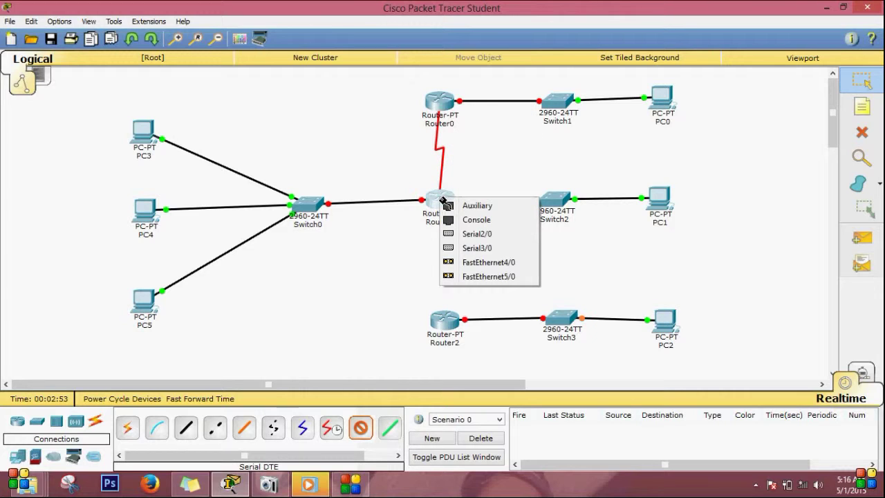
left_click(477, 233)
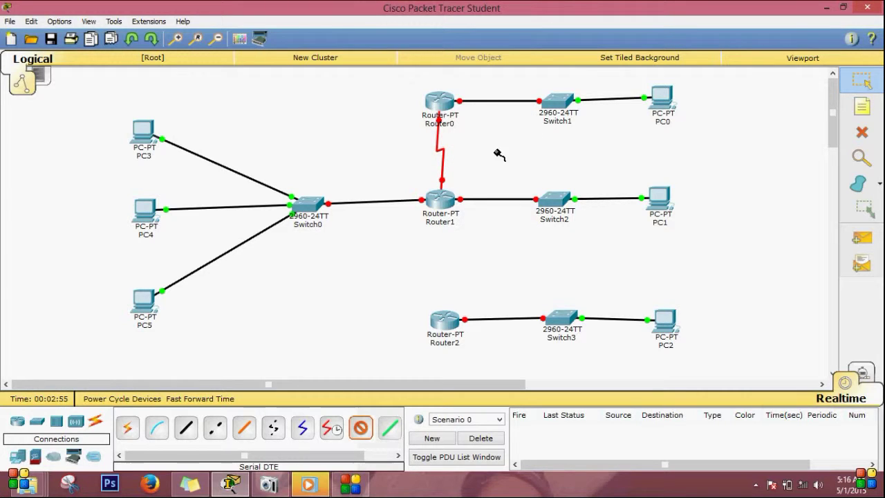
Connect Router1's Serial3/0 to Router2's Serial2/0 with a Serial DTE cable.
left_click(446, 200)
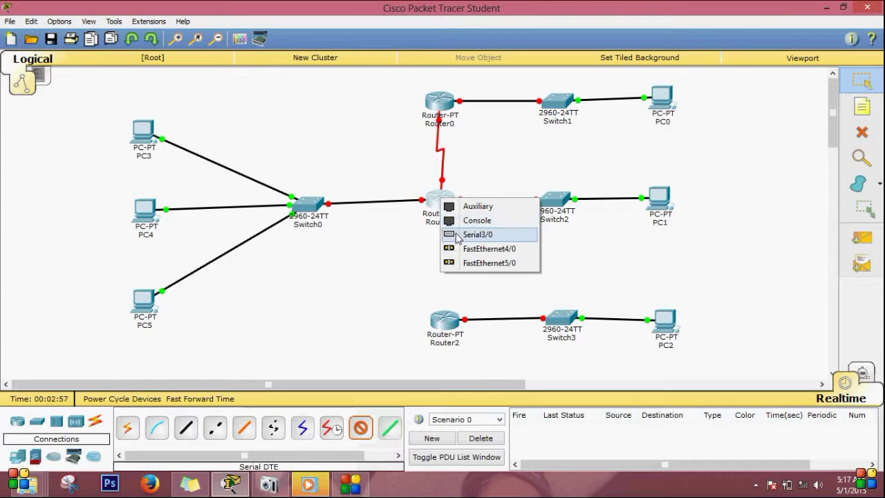
left_click(456, 237)
left_click(451, 320)
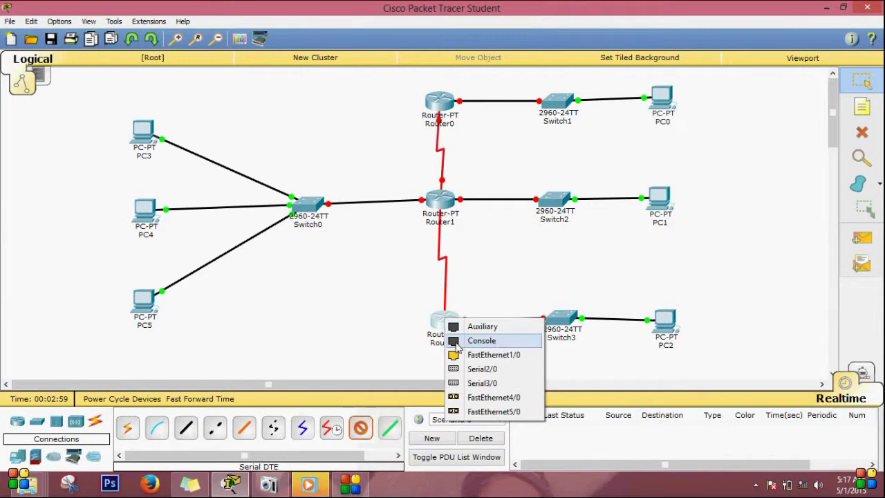
left_click(458, 368)
Move PC3 slightly upward, and shift the row of Router2, Switch3 and PC2 up a little.
left_click_drag(134, 153, 134, 145)
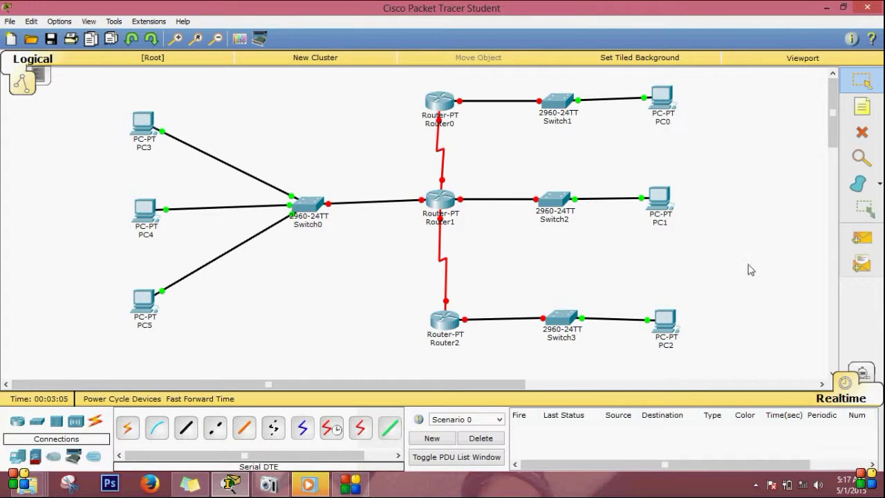
left_click_drag(702, 347, 442, 313)
left_click(546, 267)
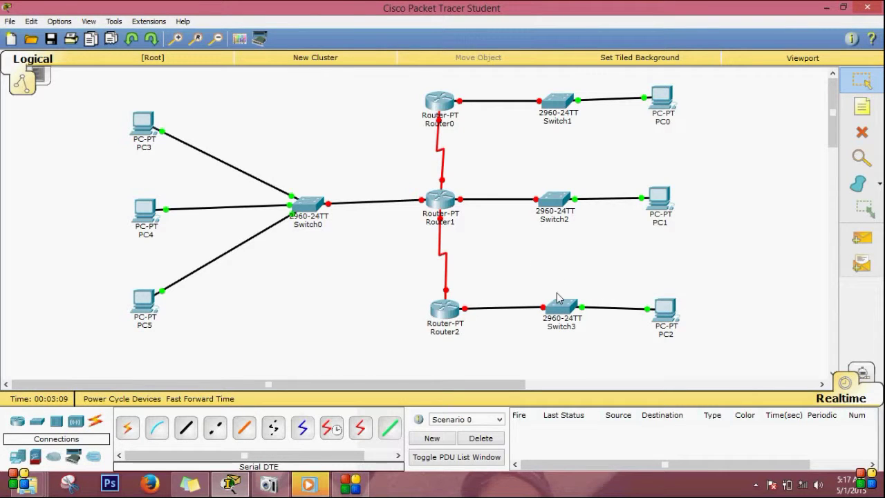
Place notes reading 192.168.1.2/24, 192.168.1.3/24 and 192.168.1.4/24 beside PC3, PC4 and PC5 respectively.
left_click(861, 106)
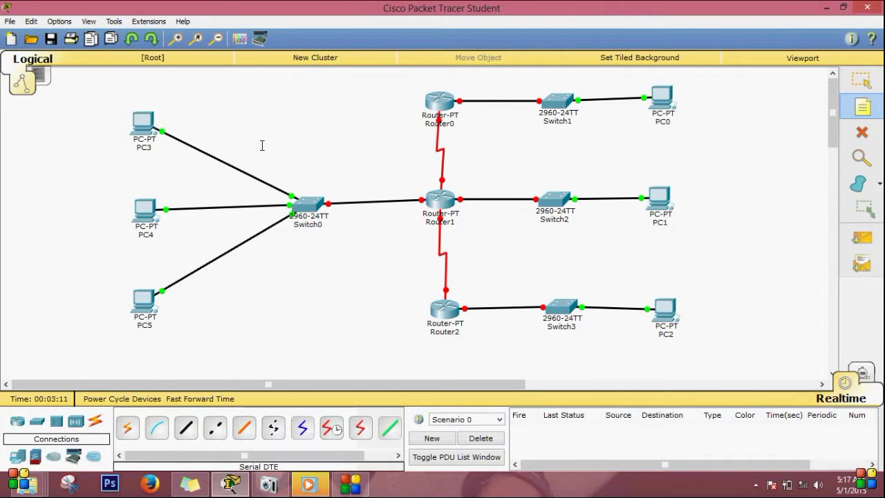
left_click(48, 125)
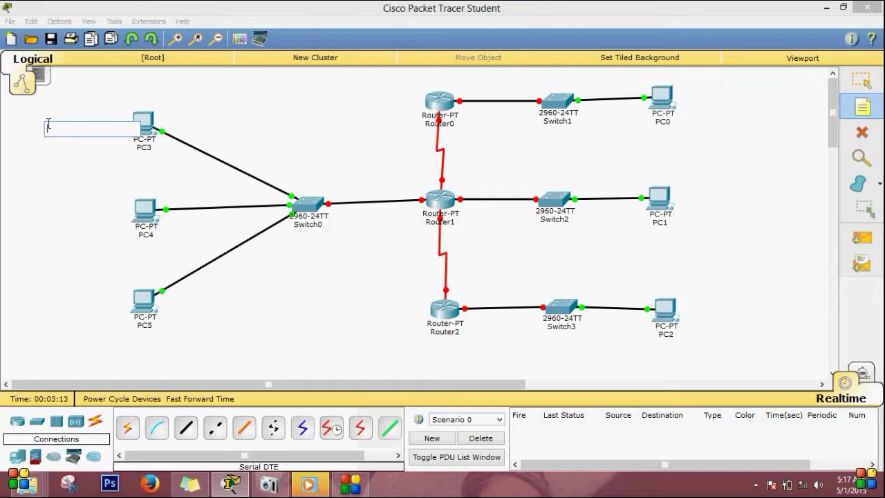
type("192.168.1")
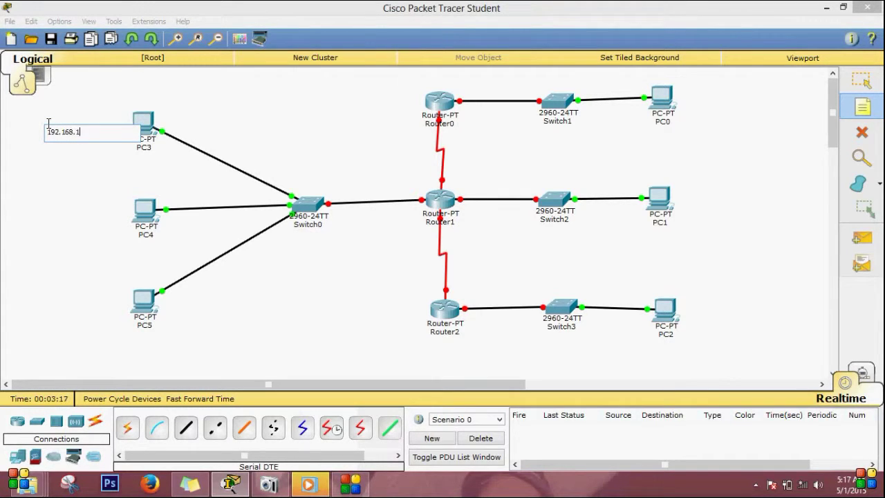
type(".2/24")
left_click(50, 211)
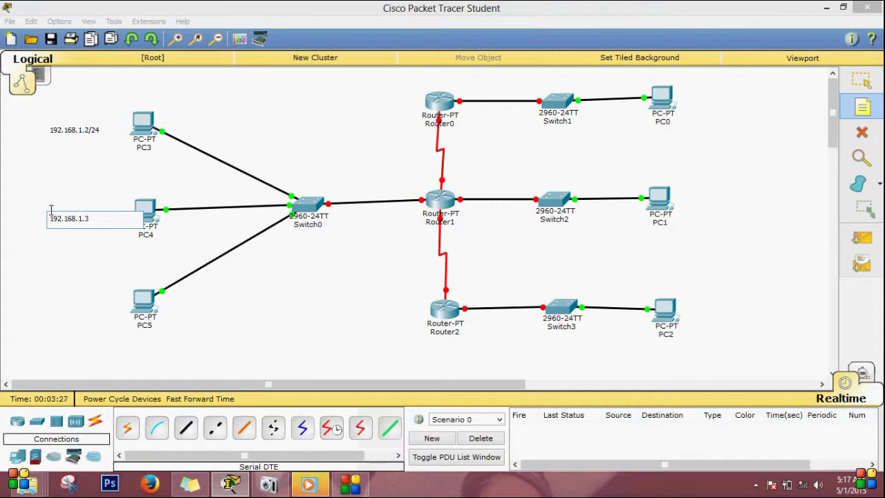
left_click(53, 307)
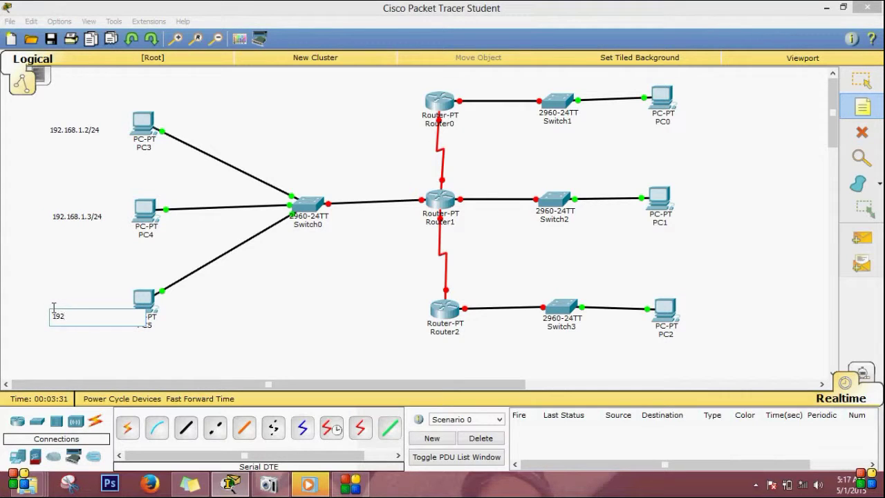
type("192.168.1.4/24")
Place notes reading 102.122.2.2/27, 121.16.1.2/24 and 100.18.3.2/8 beside PC0, PC1 and PC2 respectively.
left_click(684, 93)
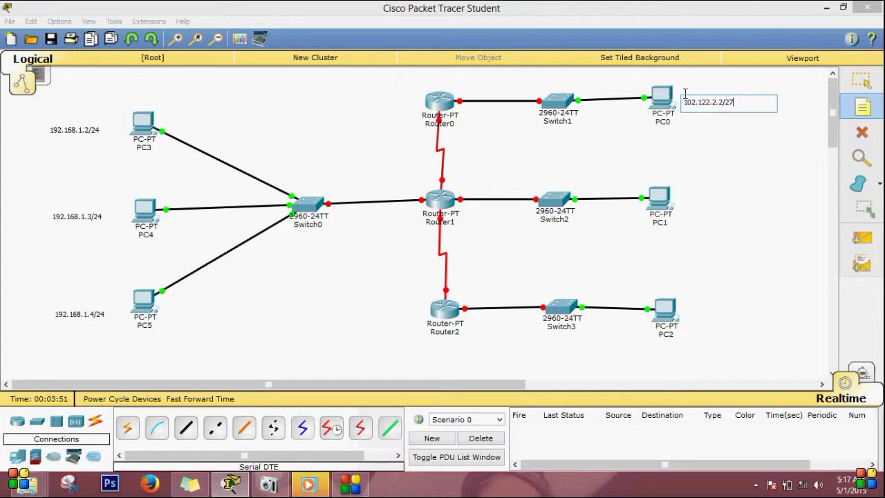
left_click(682, 195)
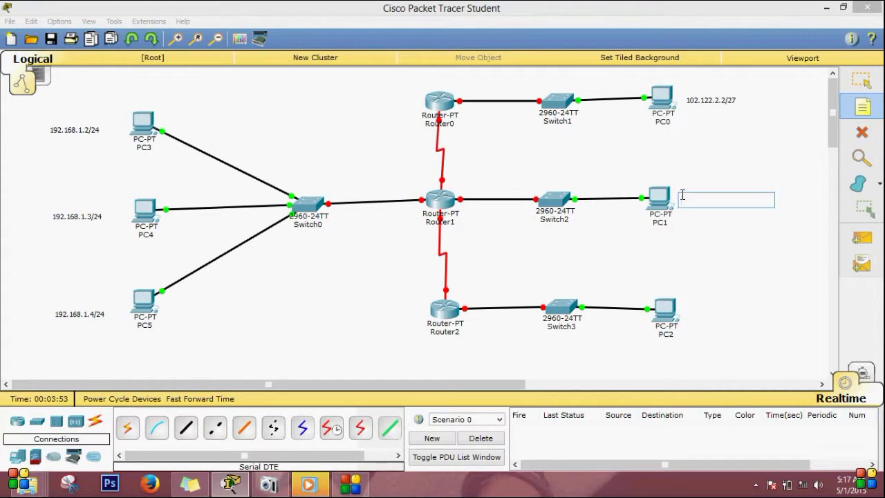
type("121.1")
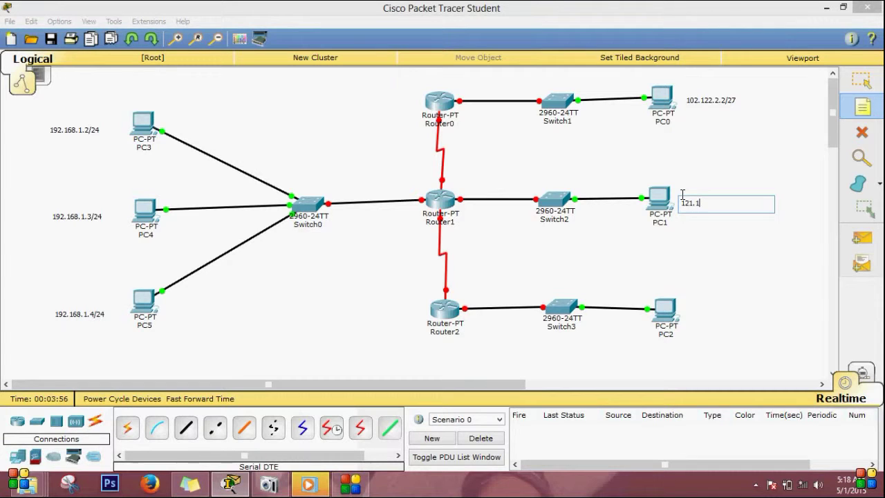
type("6.1.2/24")
left_click(689, 306)
type("100.18.3.2/8")
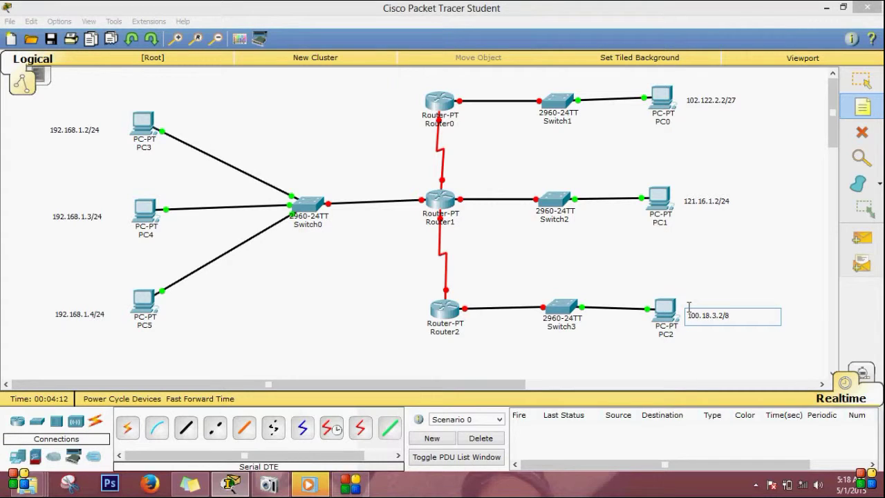
Label the router networks with notes 100.18.3.0/8 beside Router2, 121.16.1.0/24 beside Router1 and 102.122.2.0/27 beside Router0.
left_click(472, 328)
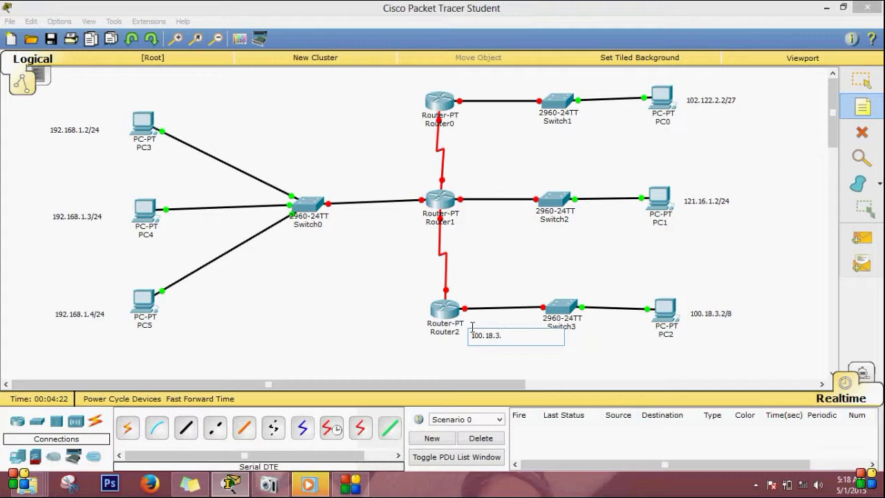
type("8")
left_click(469, 212)
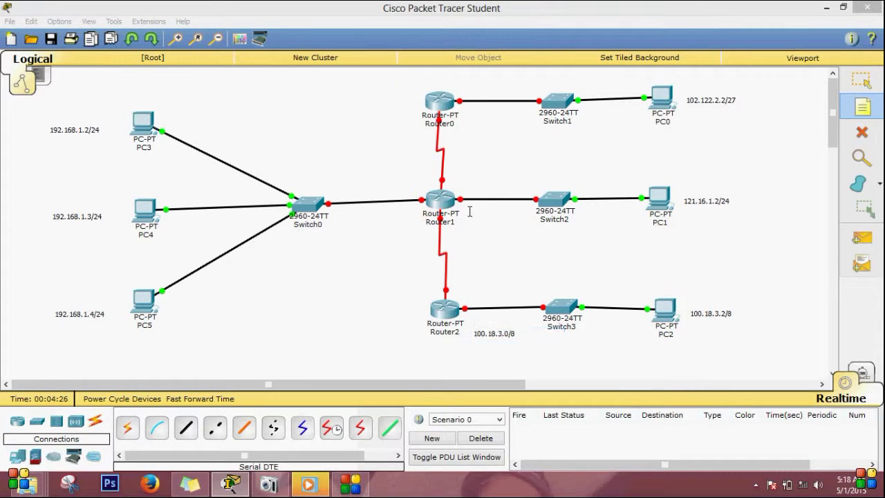
type("121")
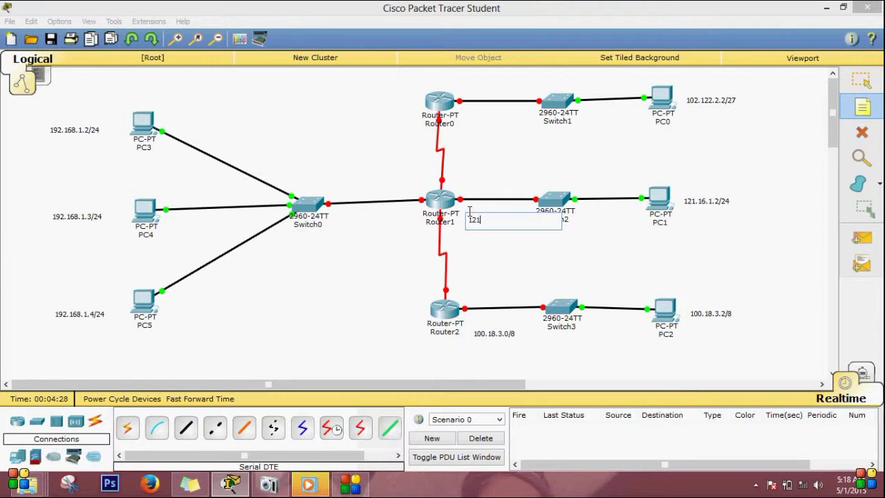
type(".16.1.0/24")
left_click(467, 119)
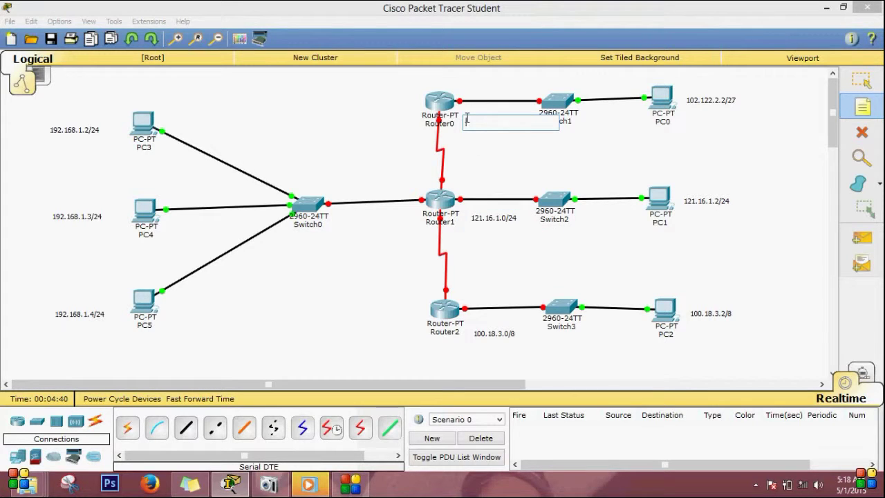
key("Return")
type("102")
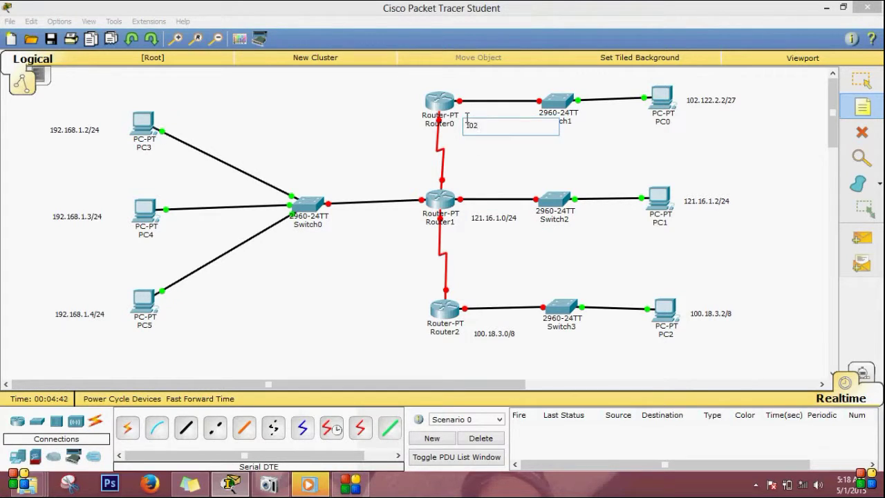
type(".122.2.0/27")
Place a note reading 192.168.1.0/24 below the link between Switch0 and Router1.
left_click(340, 223)
type("192")
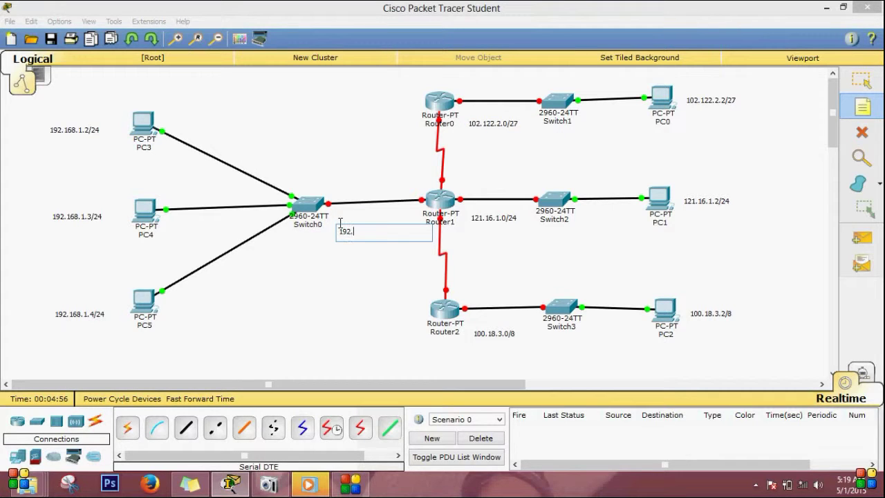
type(".168.1.0/24")
Label the serial links with notes 172.122.1.0/30 between Router0 and Router1 and 10.18.1.0/16 between Router1 and Router2.
left_click(409, 154)
type("1")
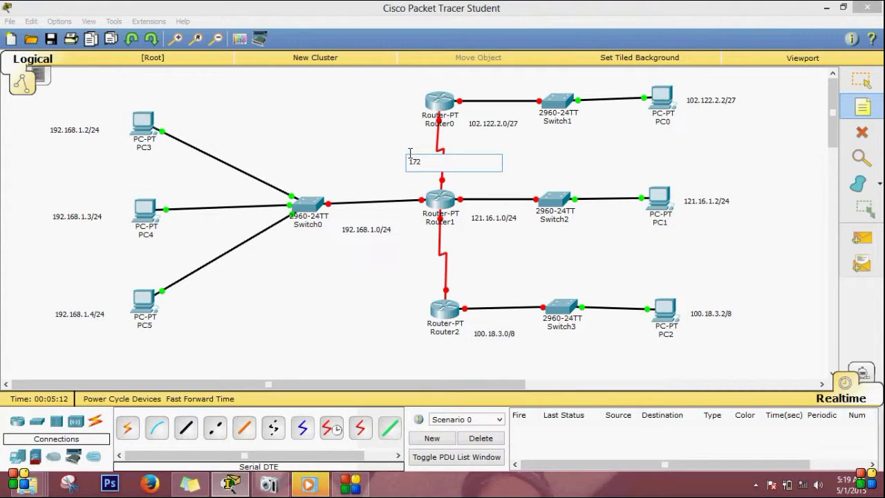
type("72.122.1.0/30")
left_click(416, 263)
type("10.")
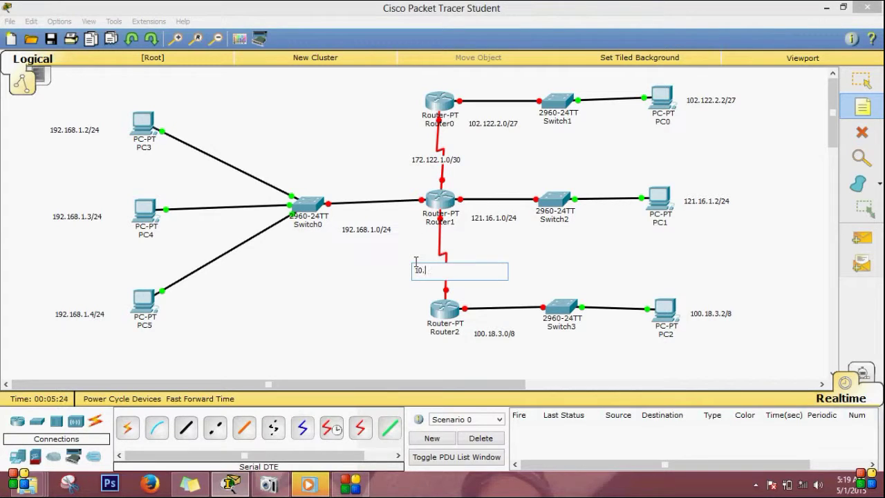
type("18.1.0/16")
left_click(861, 83)
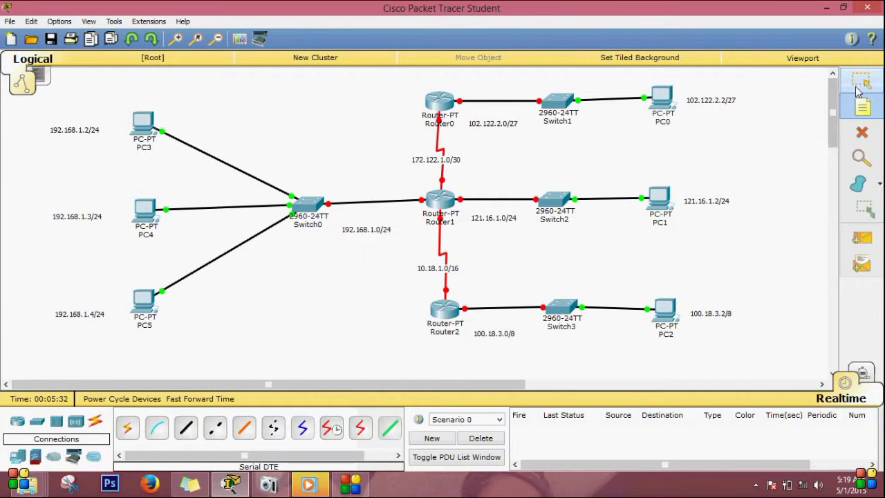
Configure PC3 with static IP address 192.168.1.2, subnet mask 255.255.255.0 and default gateway 192.168.1.1.
left_click(143, 124)
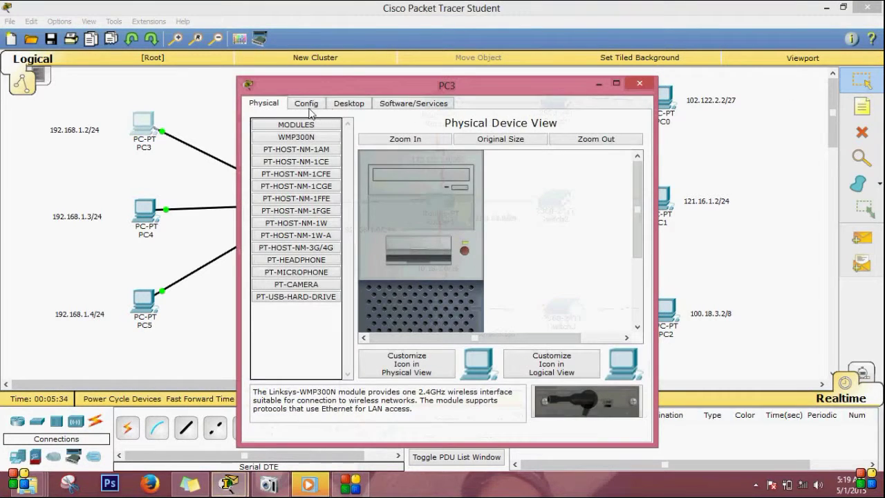
left_click(338, 106)
left_click(284, 142)
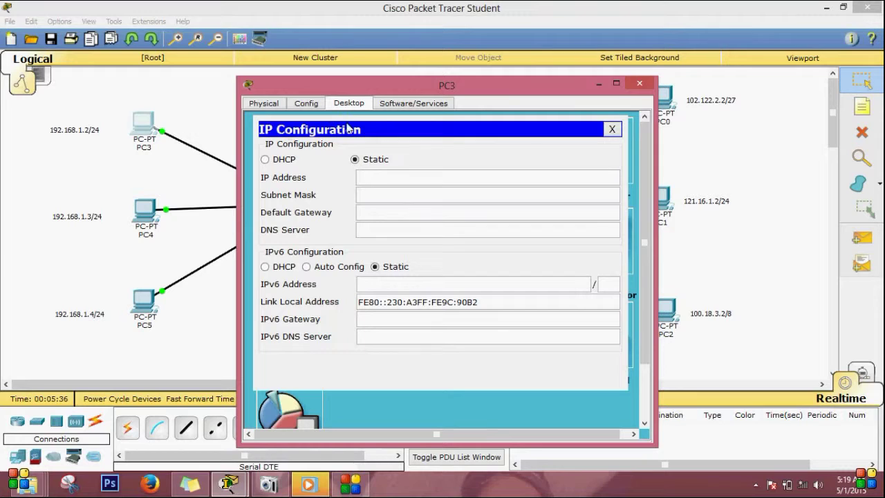
left_click(379, 179)
type("192.168.1.2")
left_click(369, 196)
type("255.255.255.0")
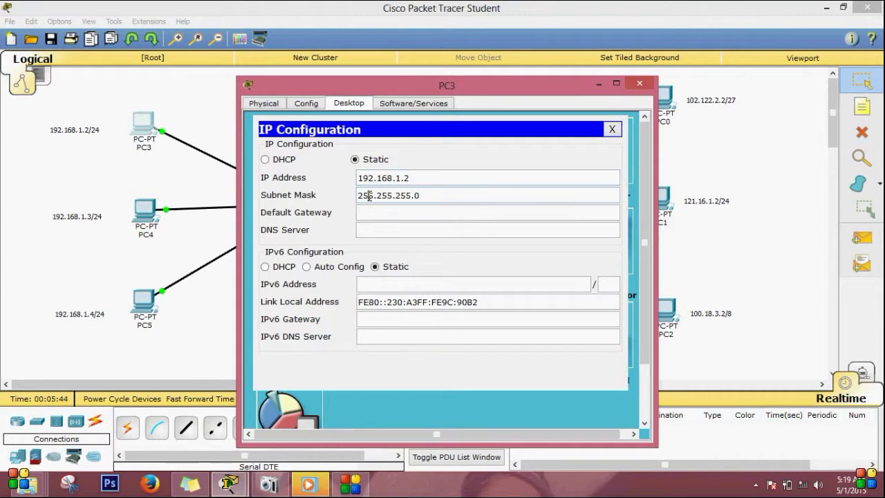
left_click(375, 212)
left_click_drag(378, 91, 594, 88)
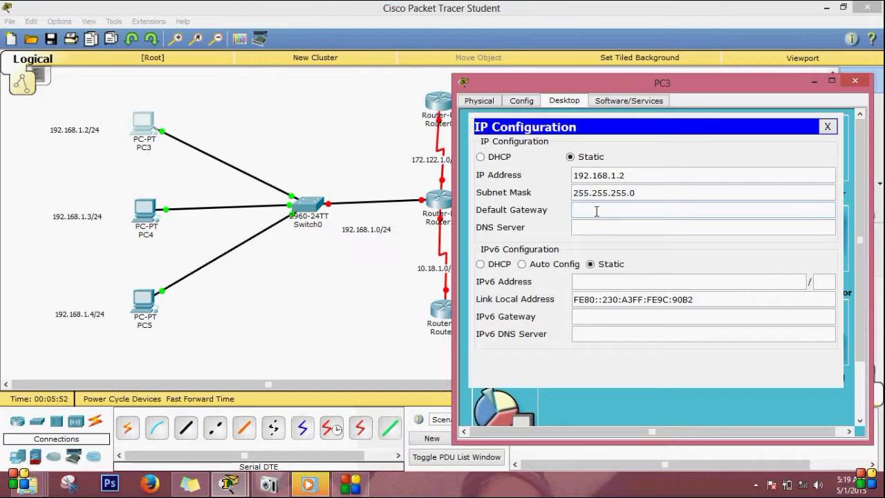
type("192.168.1.1")
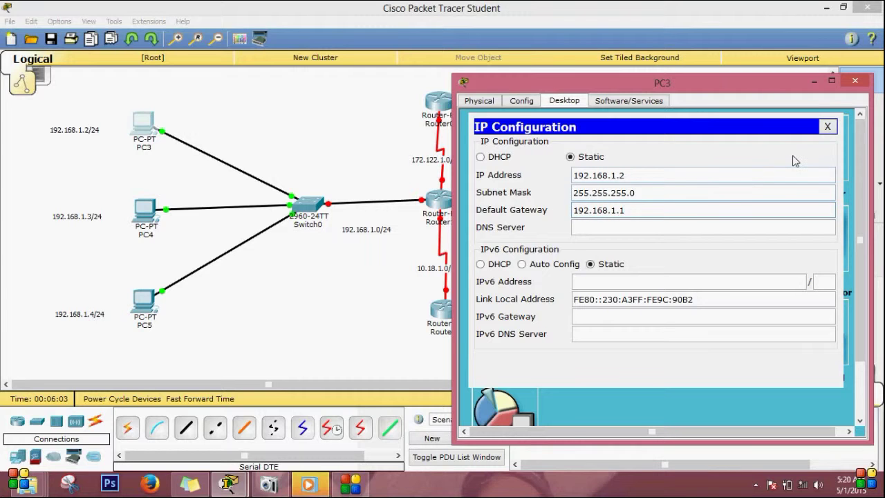
left_click(854, 81)
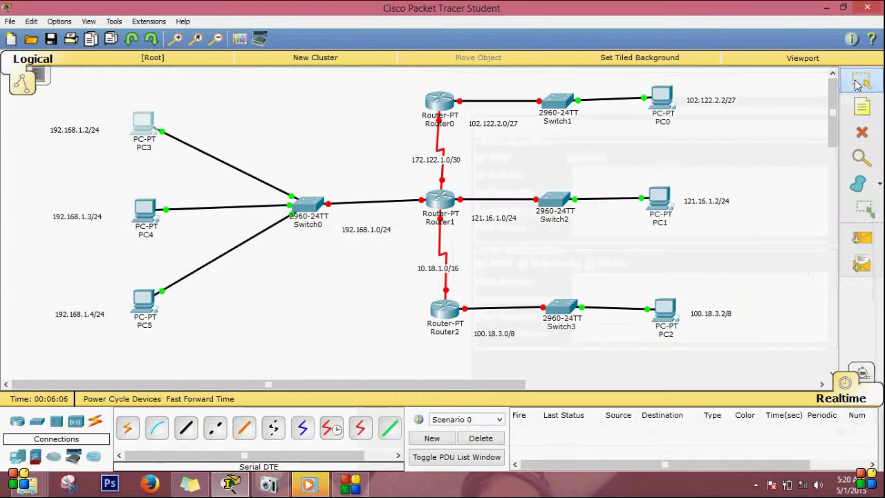
Configure PC4 with static IP address 192.168.1.3, subnet mask 255.255.255.0 and default gateway 192.168.1.1.
left_click(146, 210)
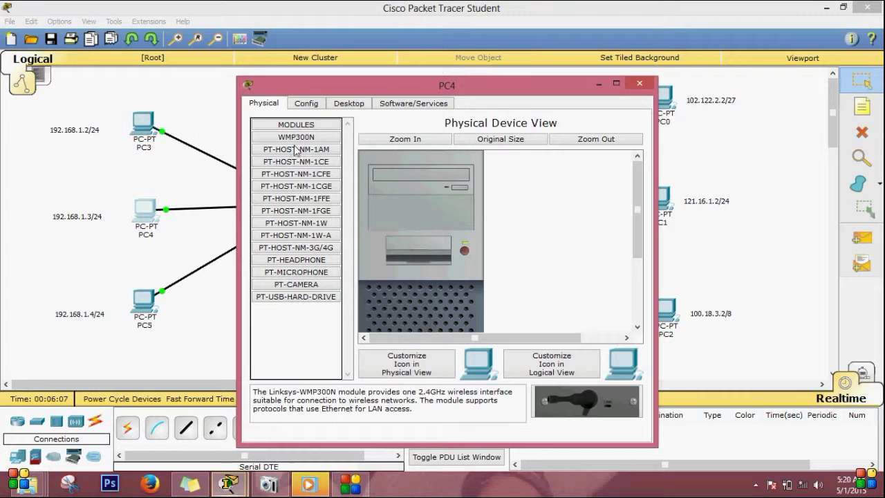
left_click(349, 104)
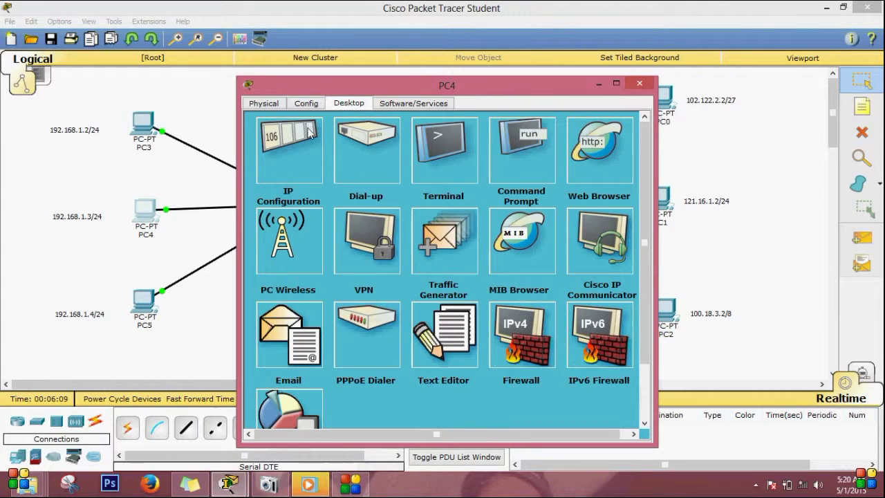
left_click(295, 141)
left_click(454, 177)
type("192.16")
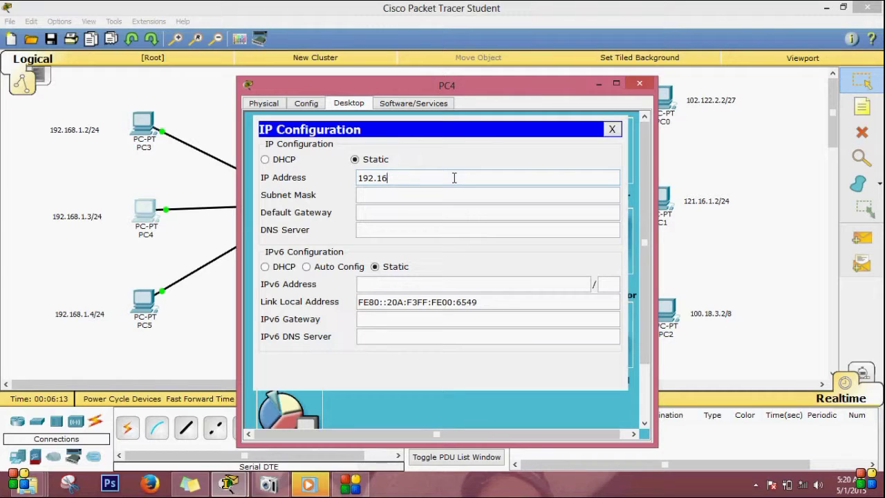
type("8.1.3")
left_click(431, 194)
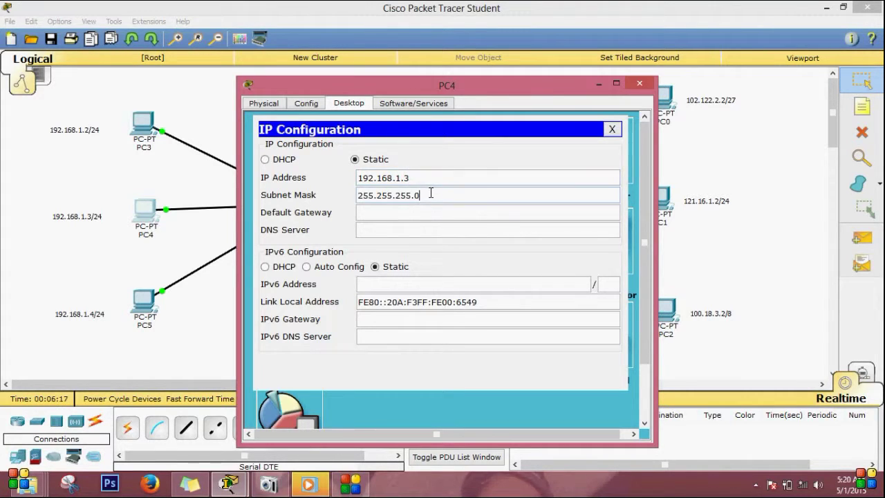
left_click(395, 212)
type("192.168.1.1")
left_click(639, 83)
Configure PC5 with static IP address 192.168.1.4, subnet mask 255.255.255.0 and default gateway 192.168.1.1.
left_click(143, 305)
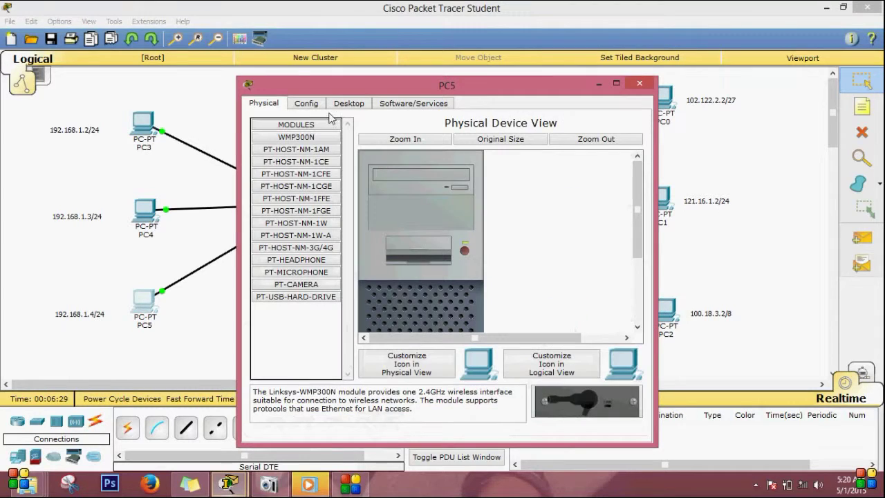
left_click(348, 103)
left_click(282, 171)
left_click(406, 173)
type("192.168")
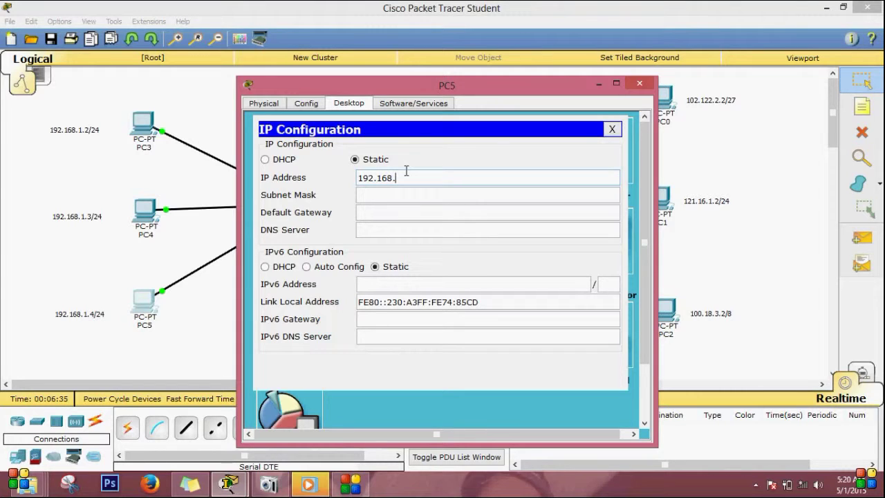
type(".1.4")
left_click(399, 194)
left_click(400, 213)
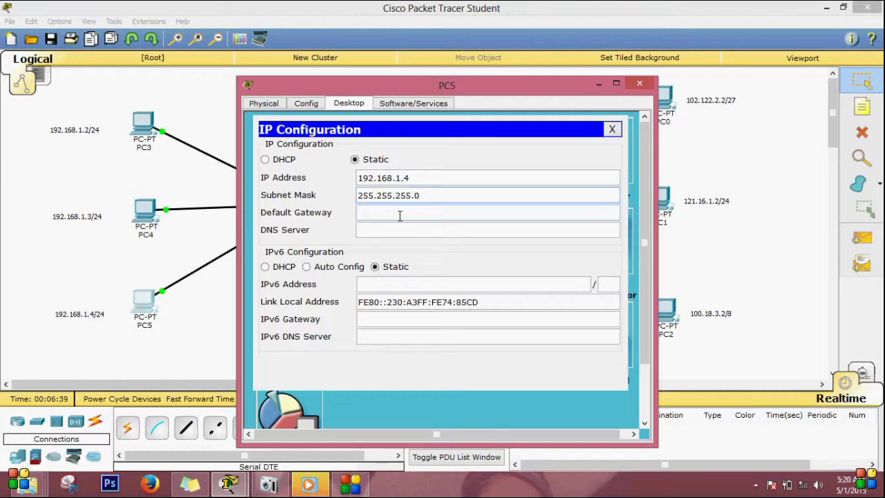
type("192")
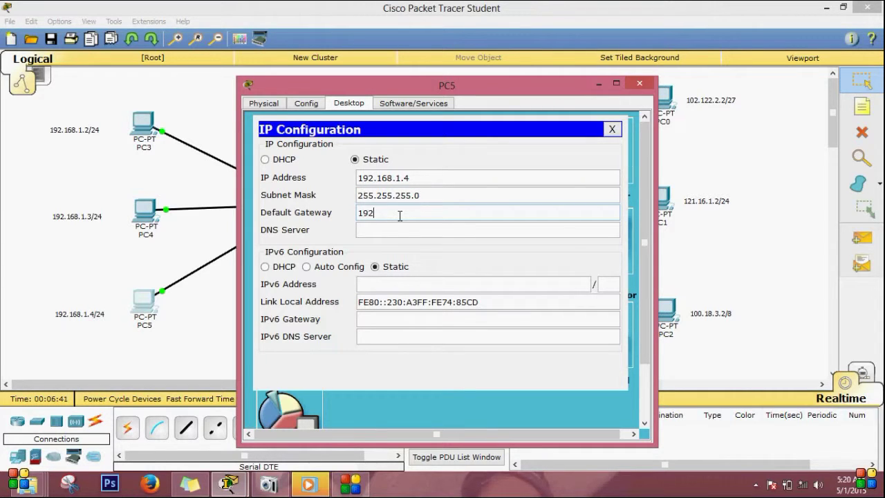
type(".168.1.1")
left_click(639, 84)
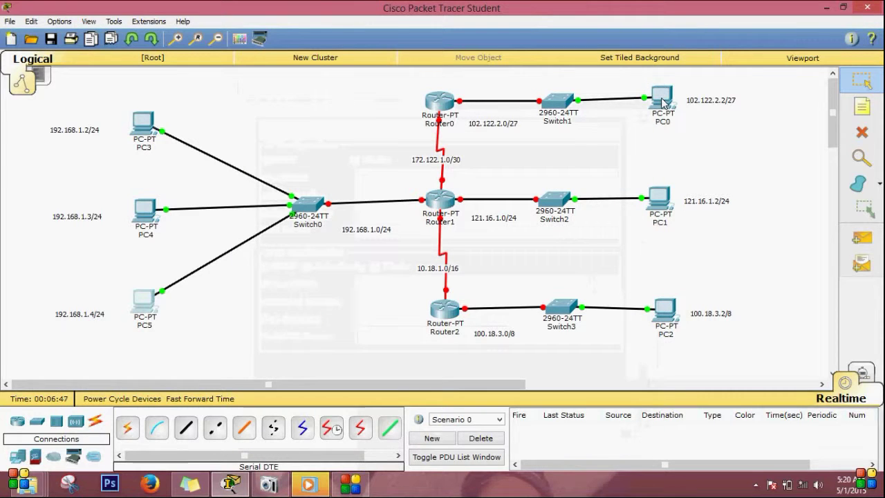
Open PC0's IP configuration, keeping its label in the topology uncovered, and set the IP address to 102.122.2.2.
left_click(662, 102)
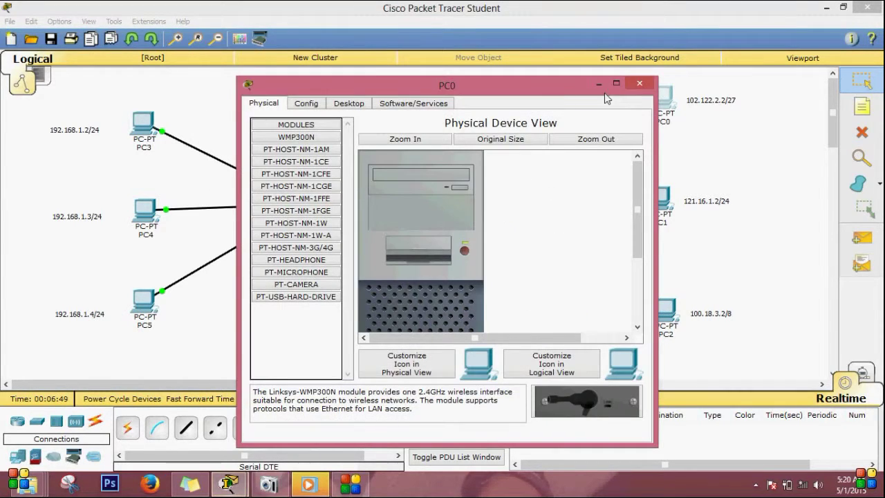
left_click_drag(566, 88, 493, 185)
left_click_drag(273, 186, 321, 163)
left_click(327, 183)
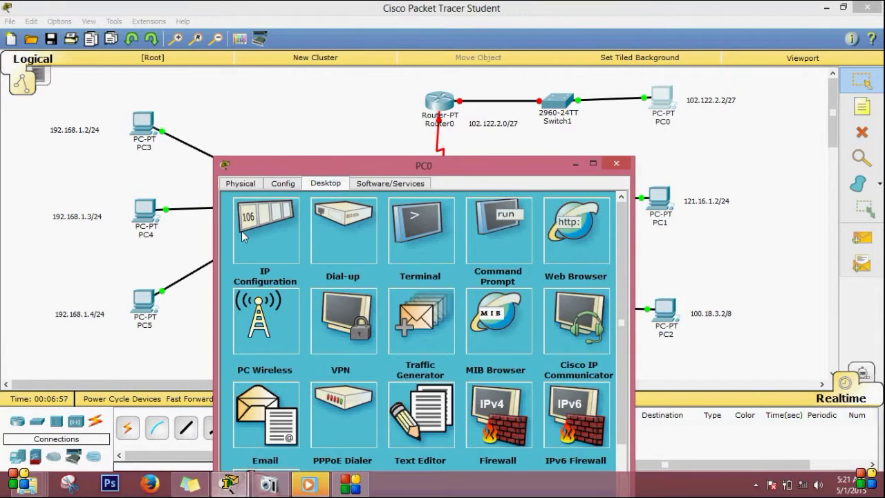
left_click(244, 234)
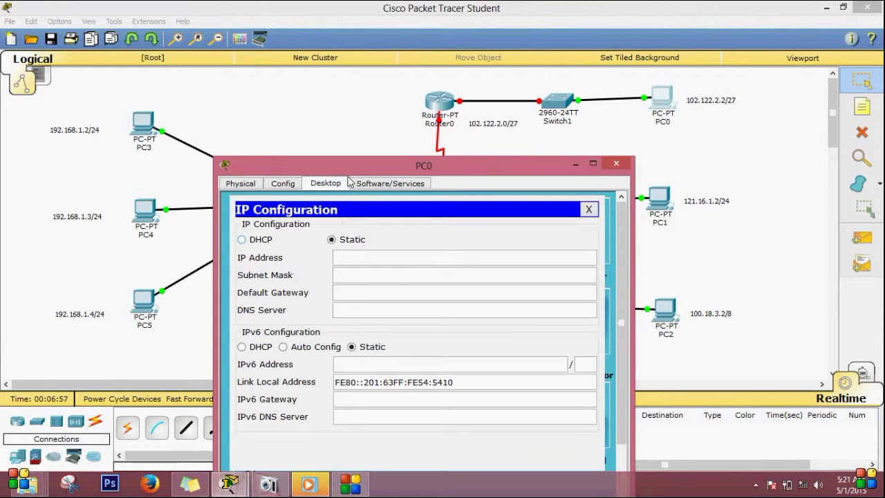
left_click(357, 257)
type("102.122.2")
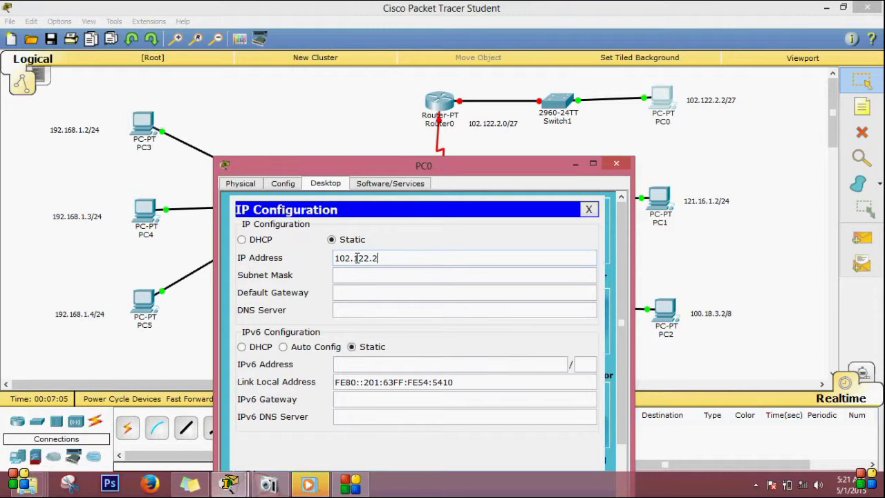
type(".2")
Set PC0's subnet mask to 255.255.255.224.
left_click(357, 273)
key("BackSpace")
key("BackSpace")
key("BackSpace")
key("BackSpace")
key("BackSpace")
type("255.255")
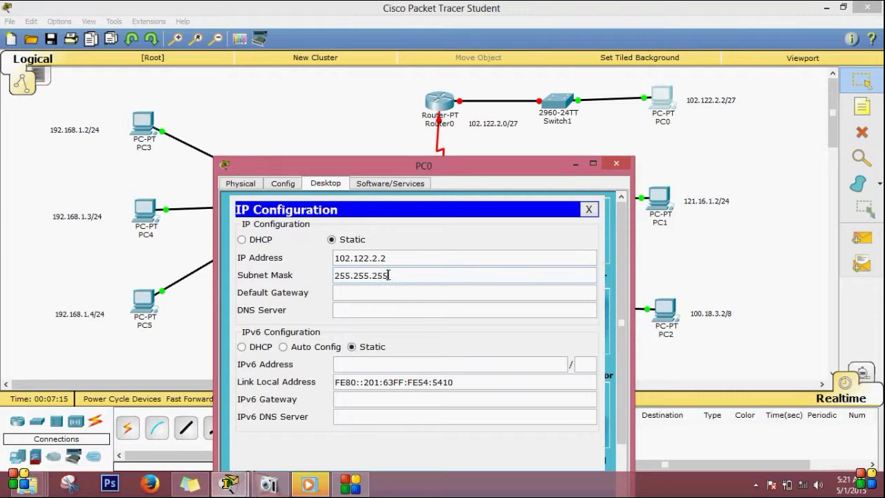
type(".224")
Set PC0's default gateway to 102.122.2.1 and close its configuration.
left_click(367, 291)
left_click_drag(404, 171, 401, 193)
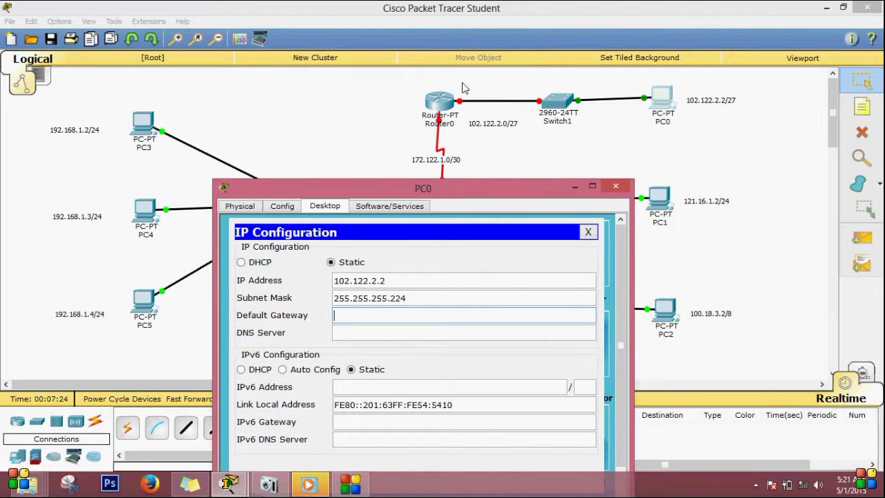
type("102")
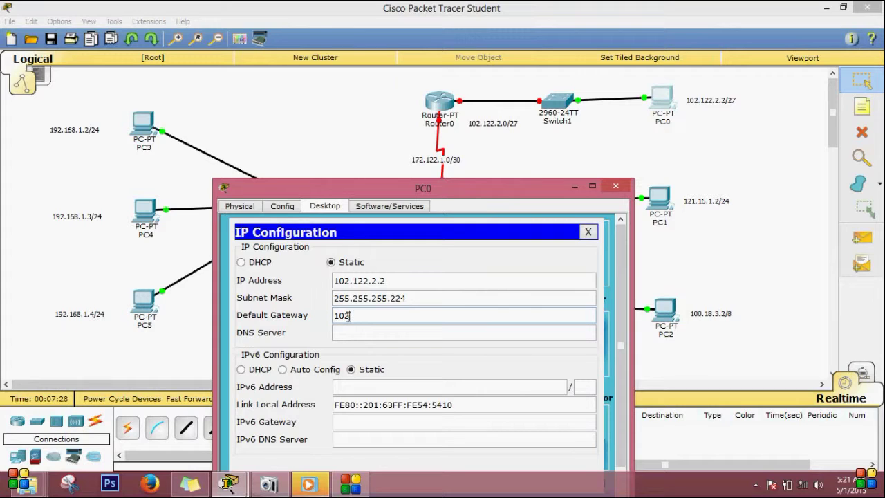
type(".122.2.1")
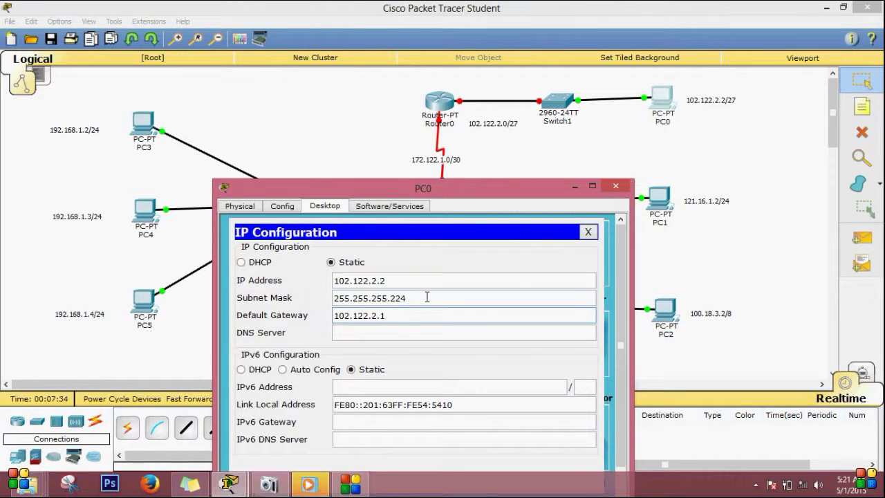
left_click(618, 188)
Open PC1's IP configuration and set the IP address to 121.16.1.2 with subnet mask 255.255.255.0.
left_click(659, 198)
left_click_drag(487, 93, 353, 109)
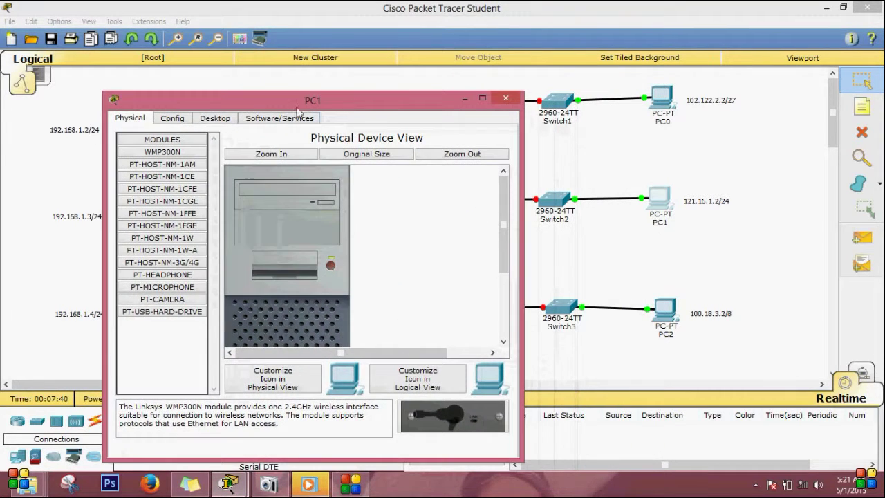
left_click(214, 119)
left_click(173, 162)
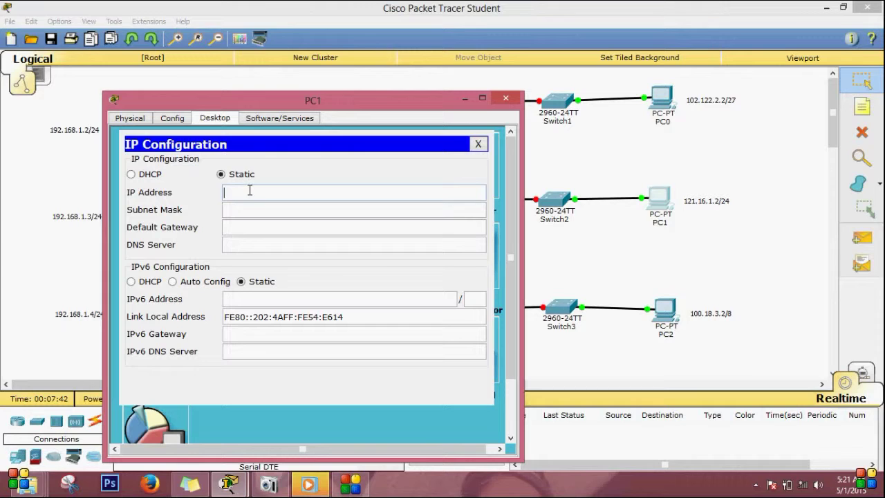
type("6.1.2")
left_click(243, 208)
double_click(251, 211)
type("255.255.0.0")
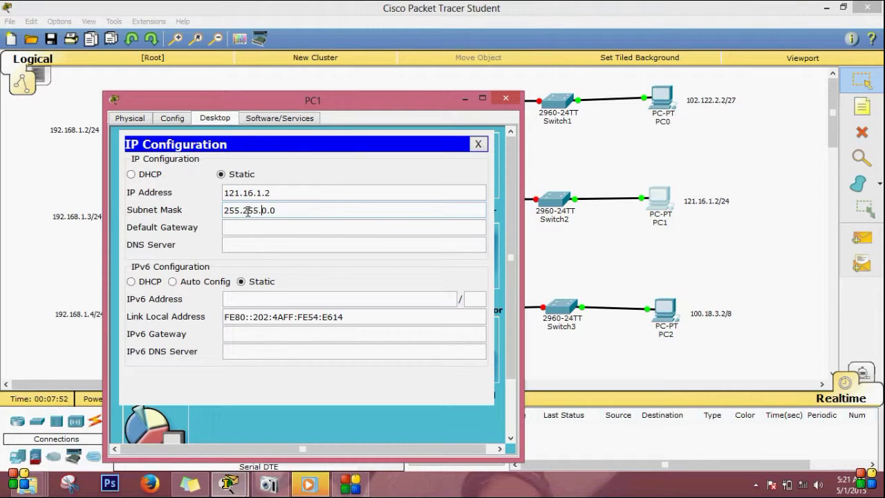
key("Delete")
type("255.255.")
Set PC1's default gateway to 121.16.1.1 and close its configuration.
left_click(247, 227)
left_click_drag(380, 104, 281, 126)
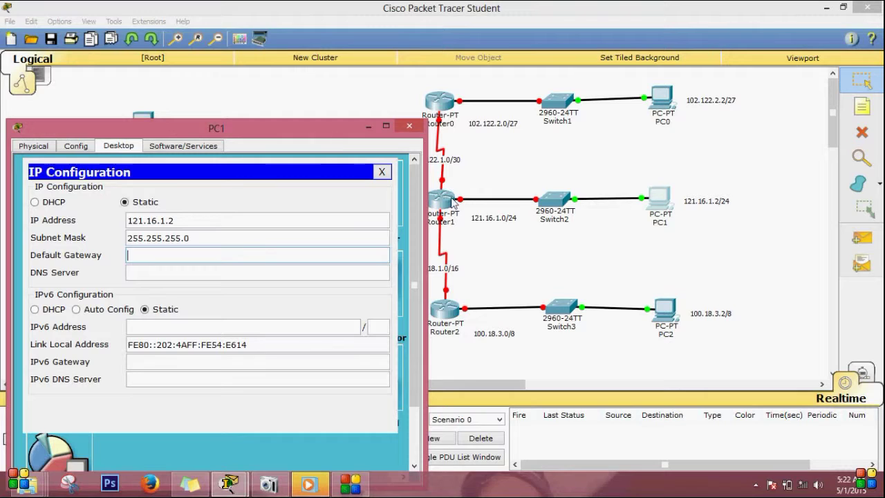
type("121.16.1")
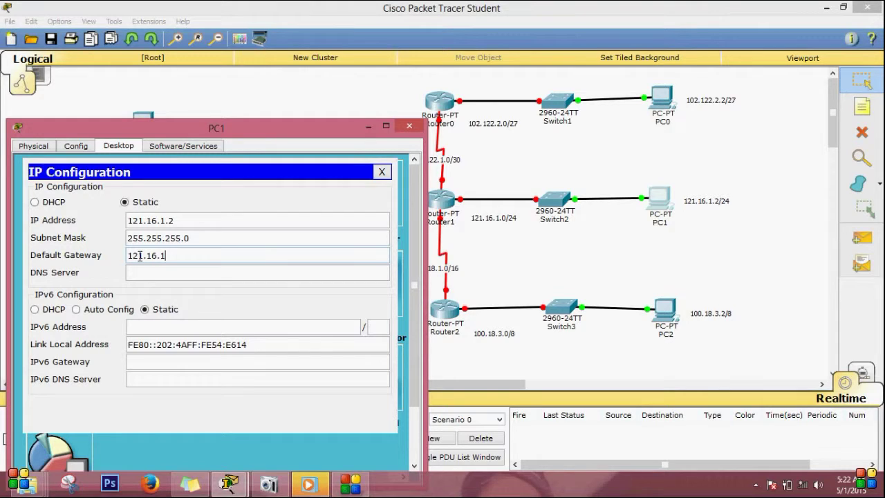
left_click(204, 240)
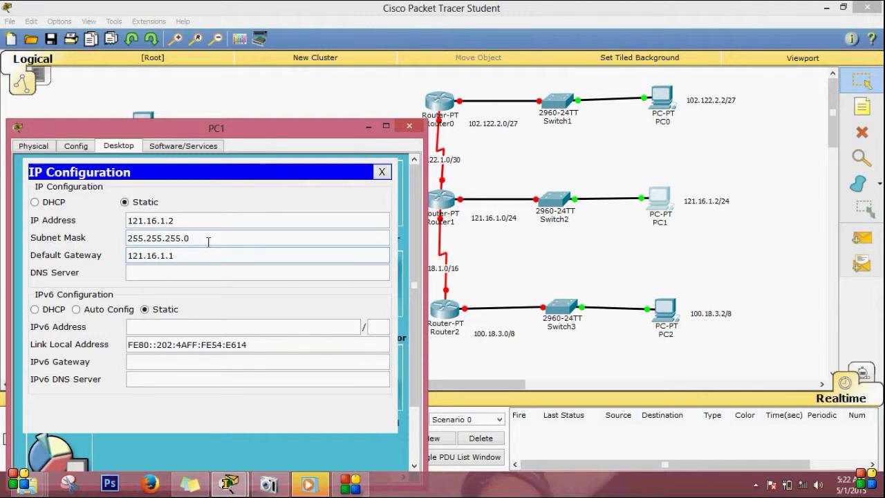
left_click(406, 128)
Open PC2's IP configuration and set the IP address to 100.18.3.2 with subnet mask 255.0.0.0.
left_click(663, 310)
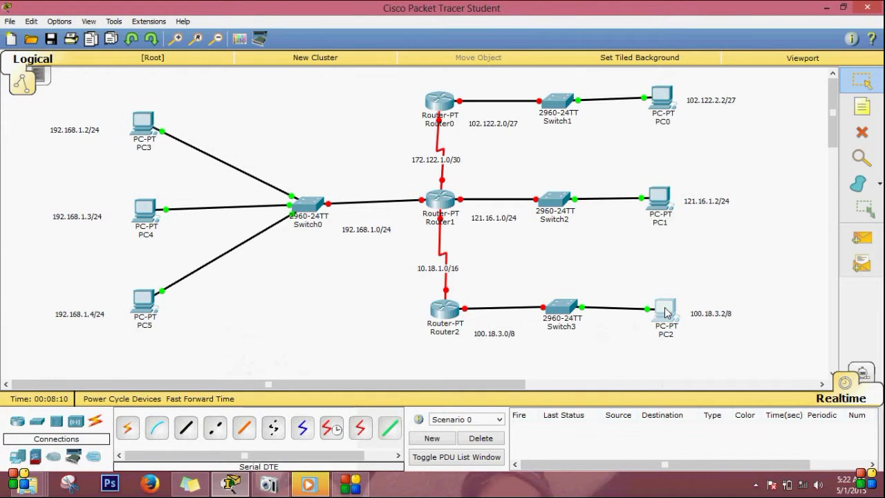
left_click_drag(414, 93, 185, 90)
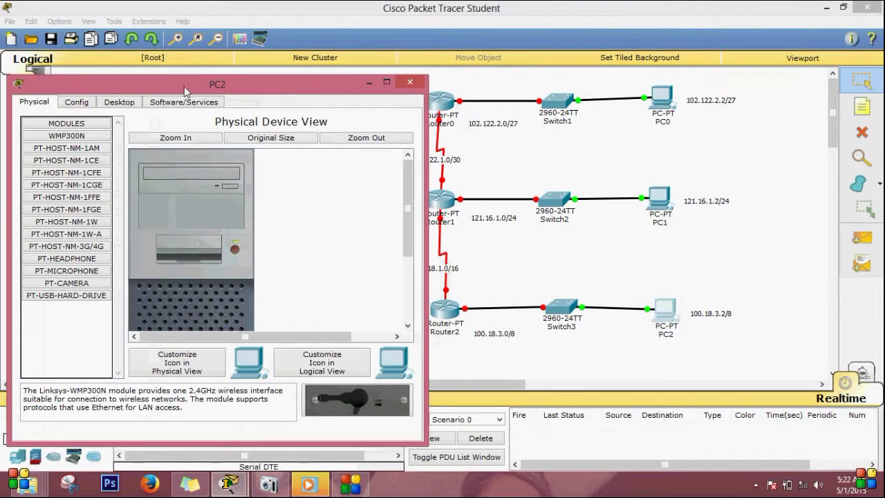
left_click(137, 102)
left_click(80, 138)
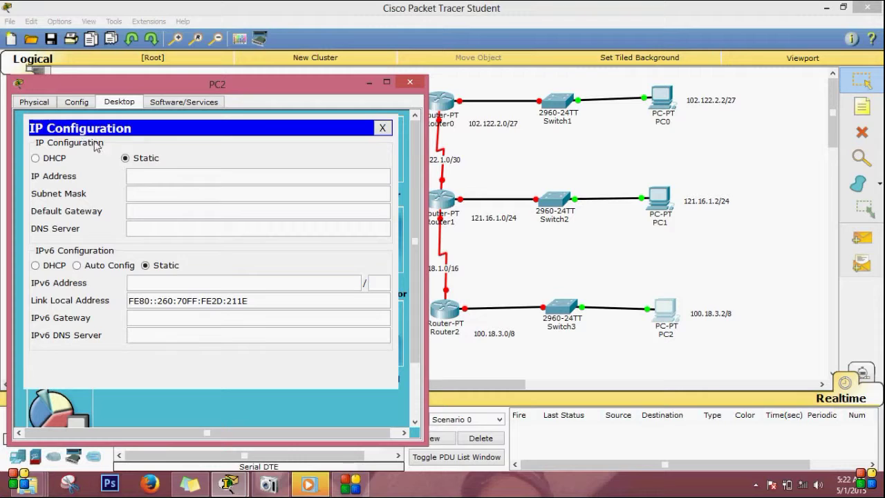
left_click(144, 174)
type("100.18")
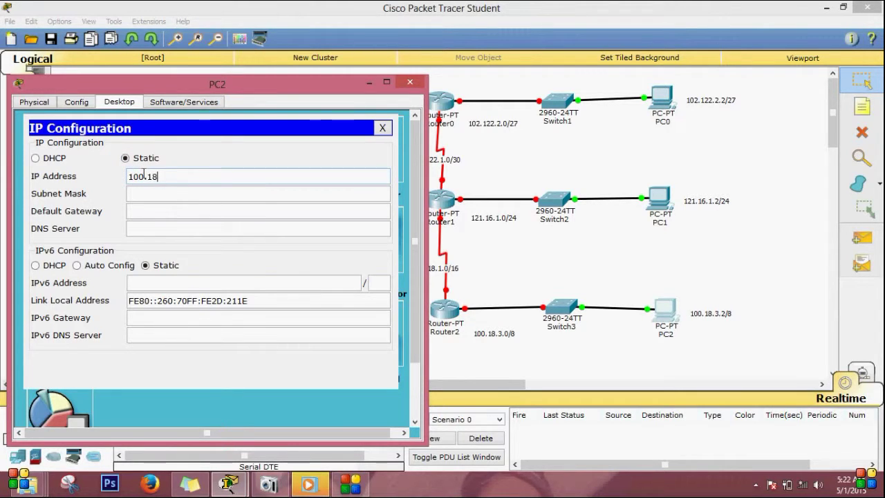
type(".3.2")
left_click(151, 193)
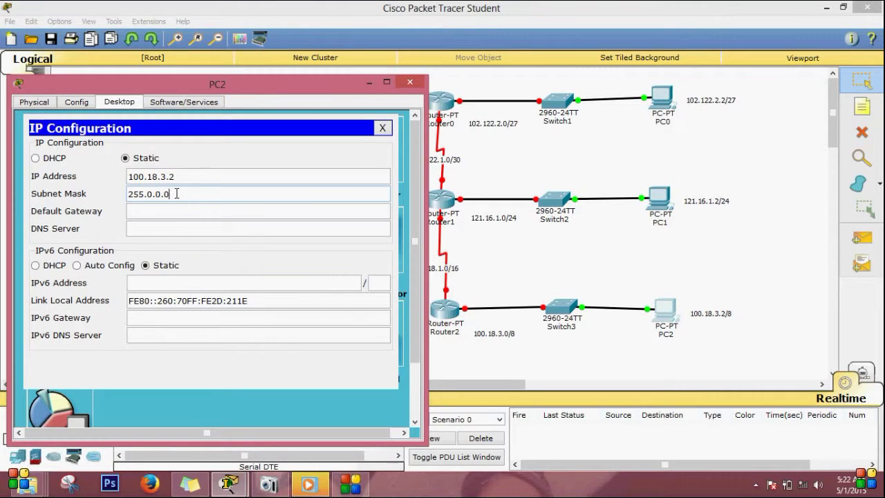
Set PC2's default gateway to 100.18.3.1 and close its configuration.
left_click(148, 206)
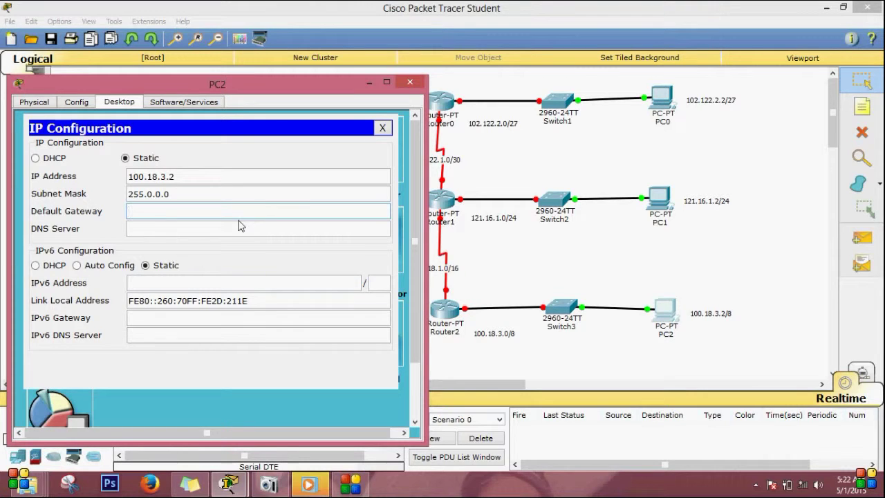
type("100.18.3.1")
left_click(409, 83)
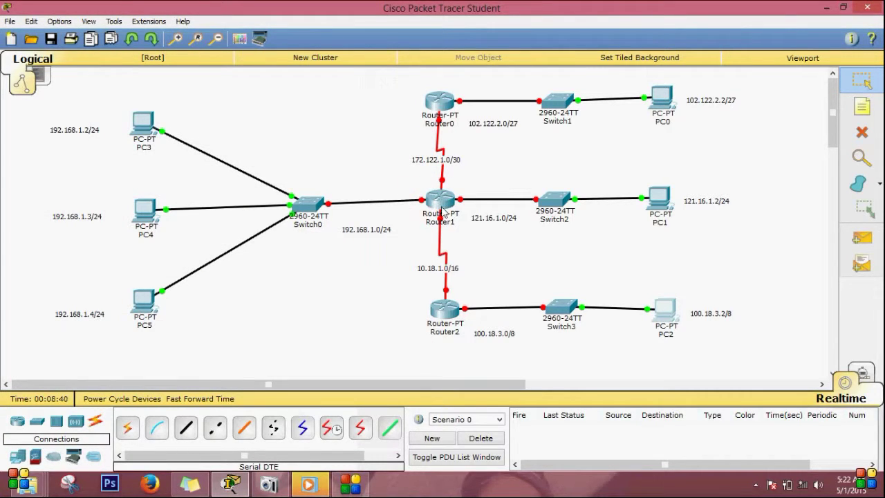
Configure Router1's FastEthernet1/0 interface with IP address 192.168.1.1 and subnet mask 255.255.255.0.
mouse_move(422, 203)
left_click(440, 201)
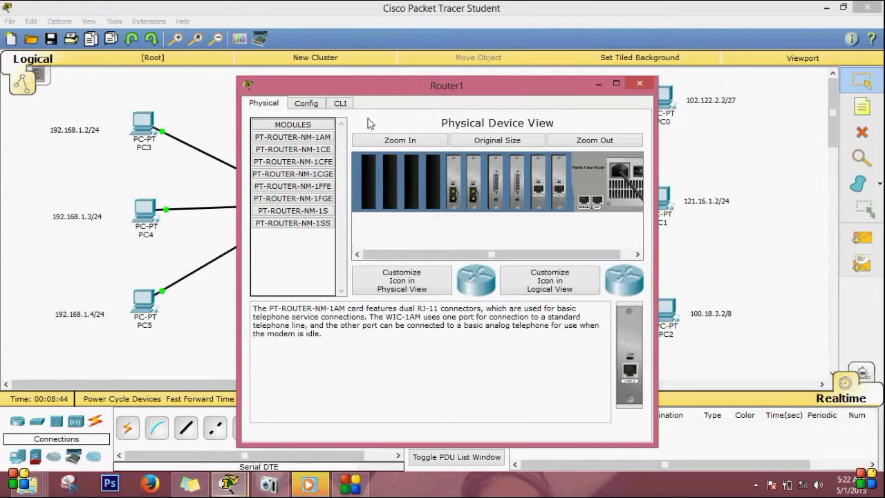
left_click(306, 104)
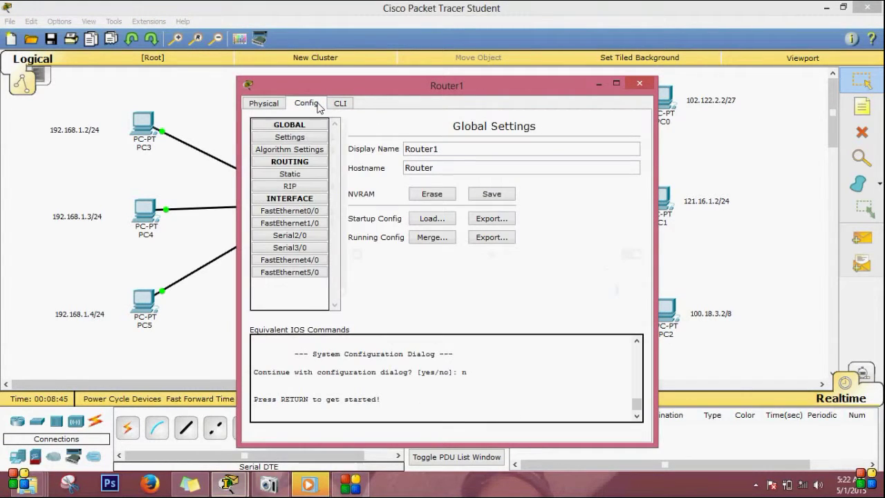
left_click(310, 223)
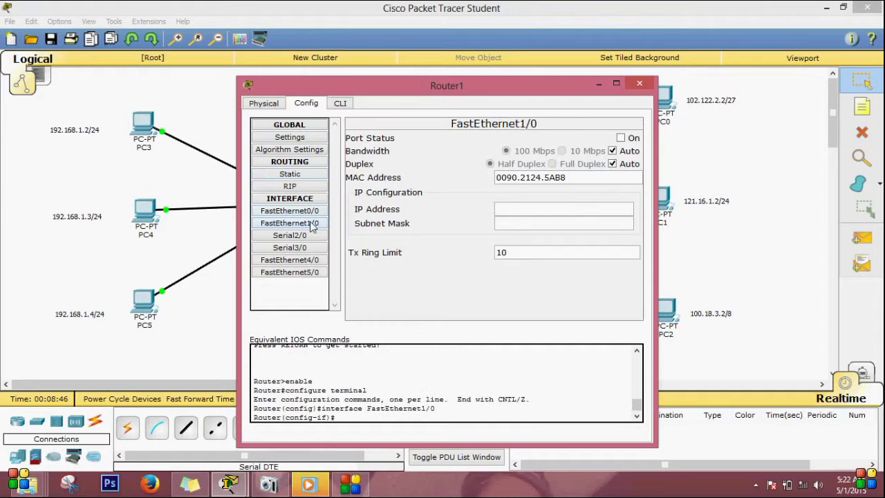
left_click(515, 206)
type("192.168")
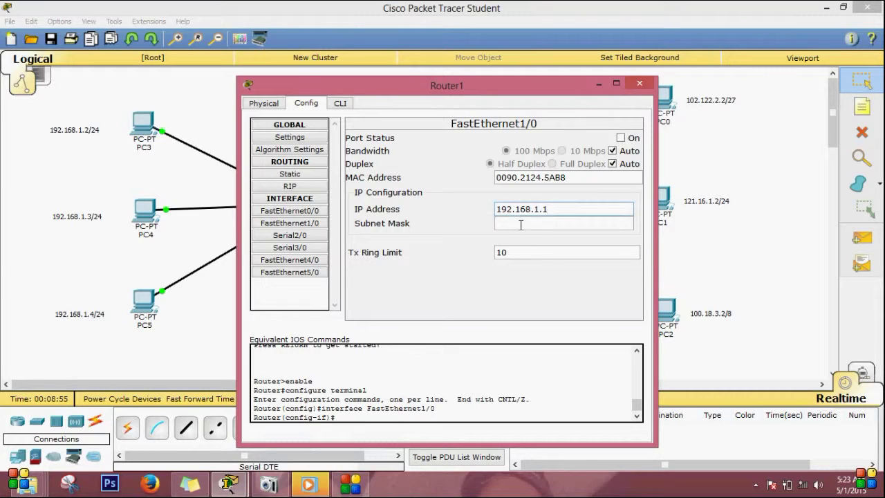
left_click(520, 223)
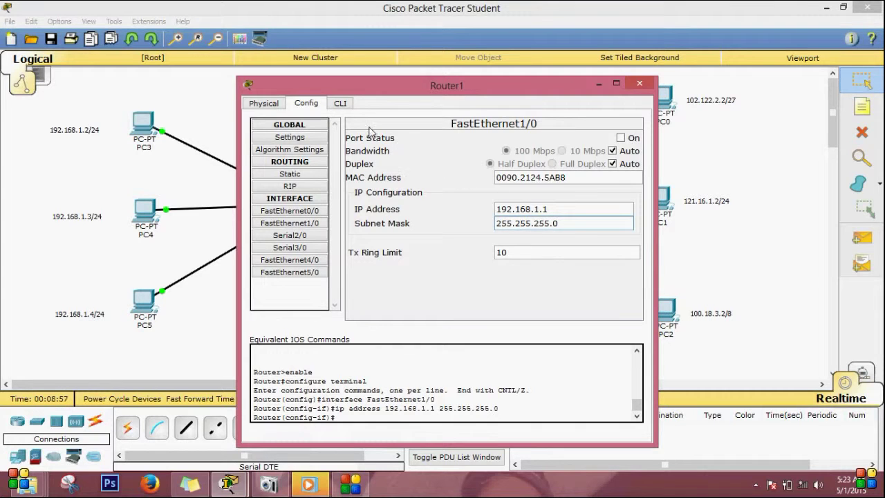
Enable Router1's FastEthernet1/0 from the command line with "no shutdown" and close the router's configuration.
left_click(340, 103)
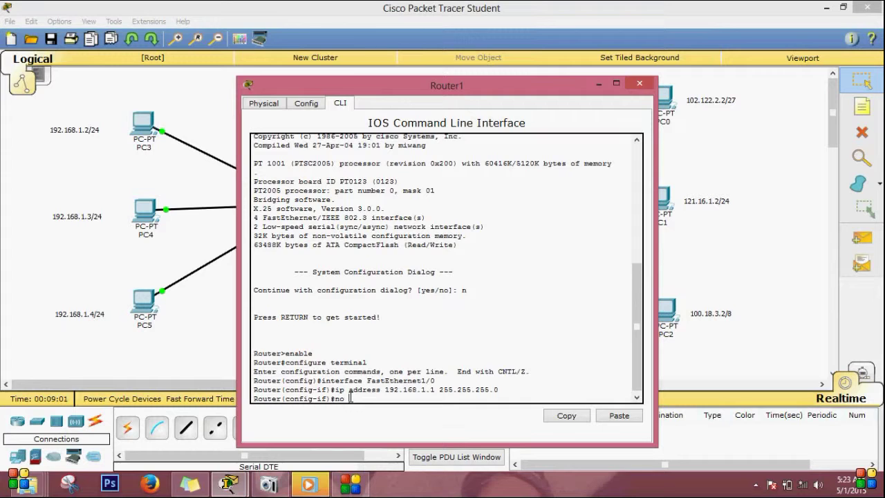
type("no shutdown")
key("Return")
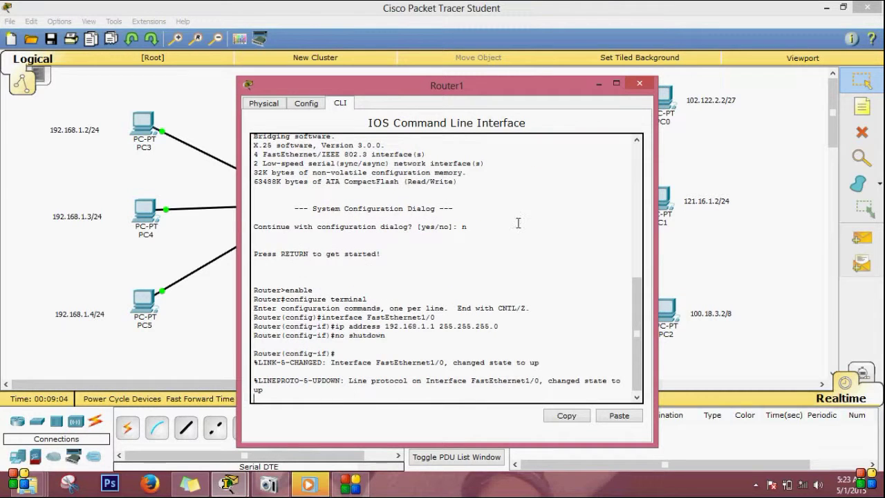
left_click(640, 83)
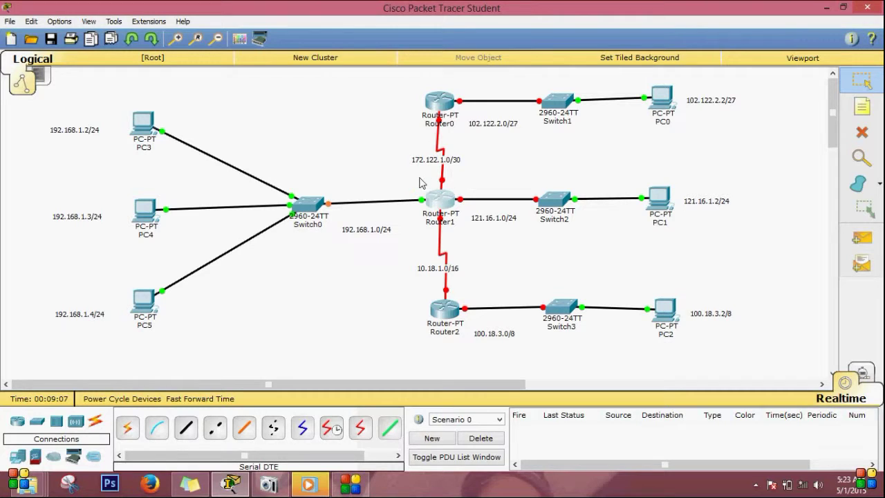
Reopen Router1 and configure its FastEthernet0/0 interface with IP address 121.16.1.1 and subnet mask 255.255.255.0.
left_click(445, 204)
left_click(308, 104)
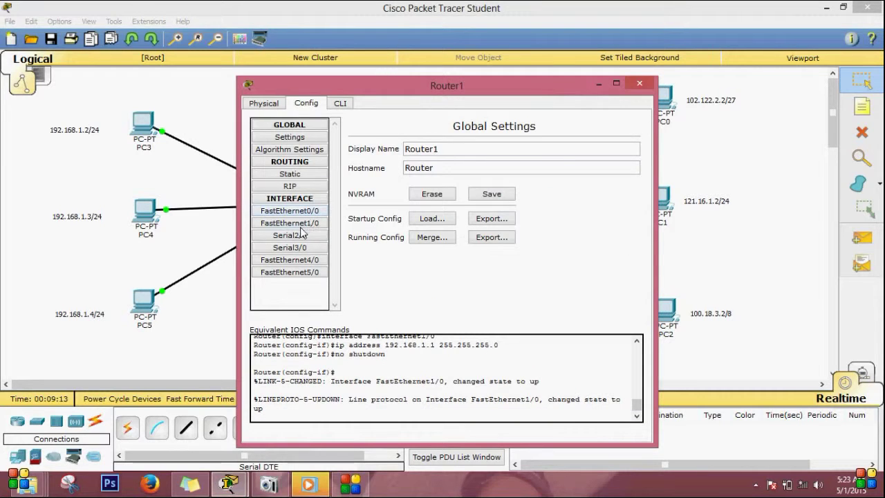
left_click(302, 210)
left_click_drag(452, 86, 184, 68)
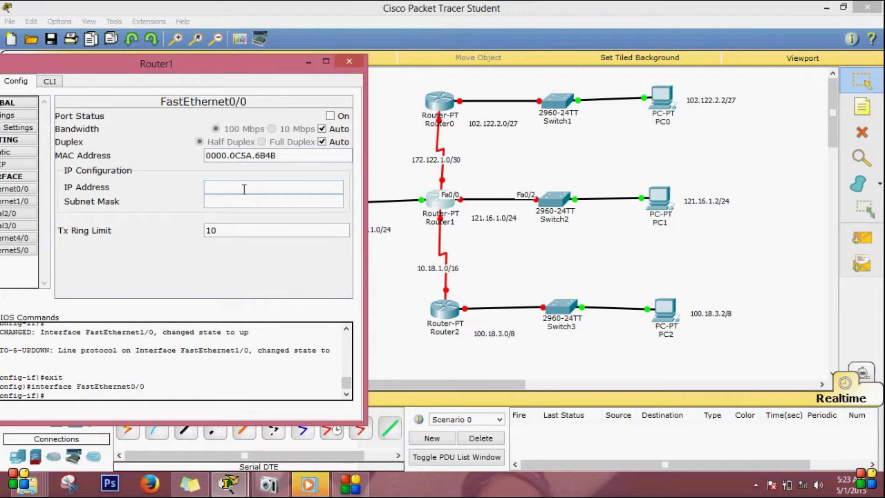
left_click(244, 188)
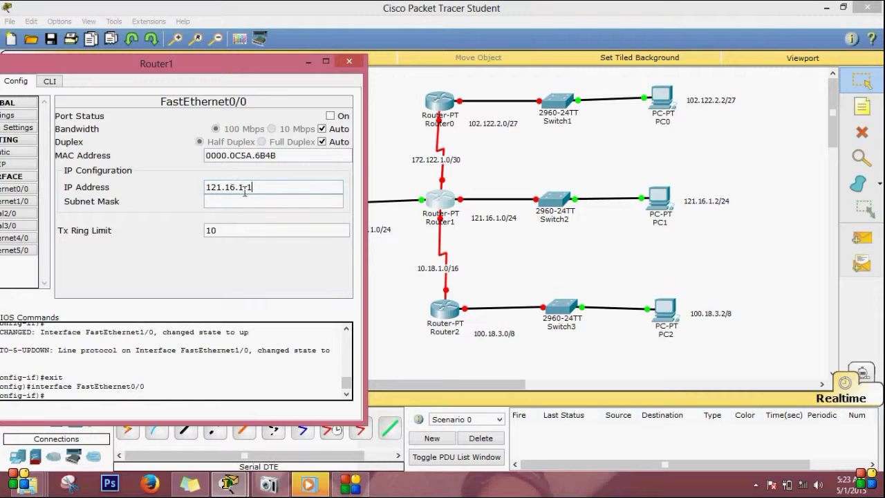
left_click(244, 201)
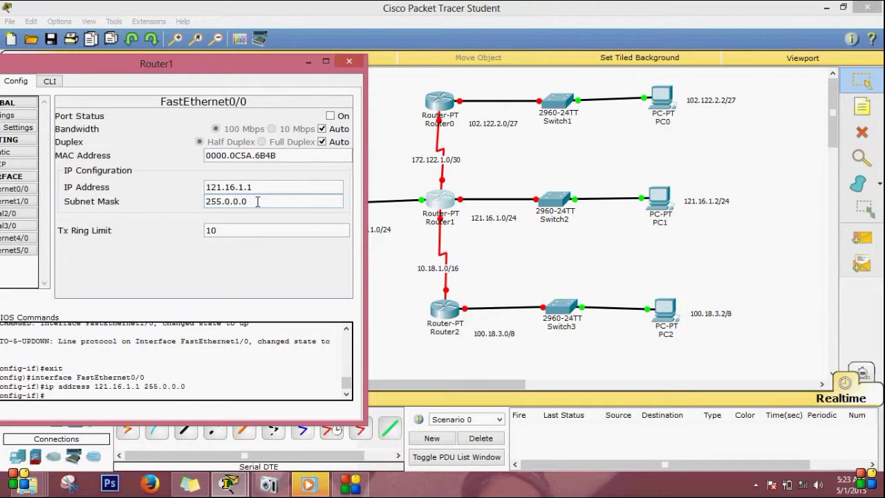
key("BackSpace")
key("BackSpace")
key("BackSpace")
type("255.255.")
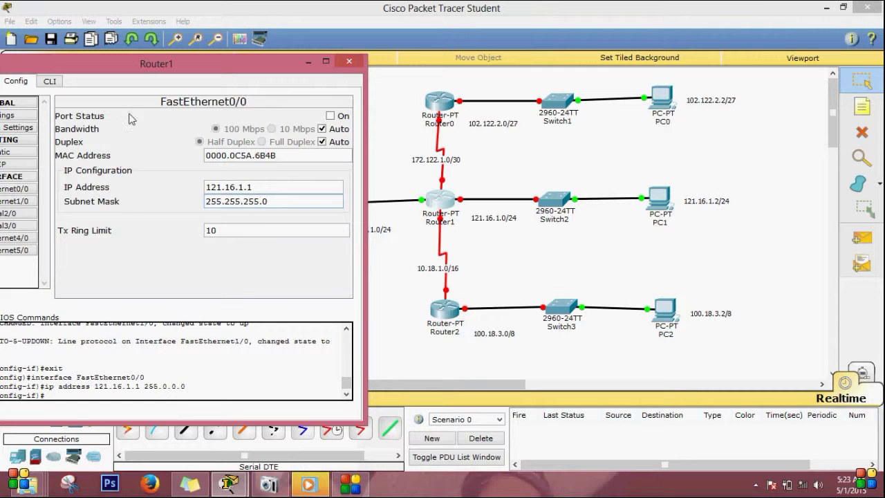
Enable Router1's FastEthernet0/0 from the command line with "no shutdown" and close the router's configuration.
left_click(49, 81)
left_click_drag(76, 64, 179, 54)
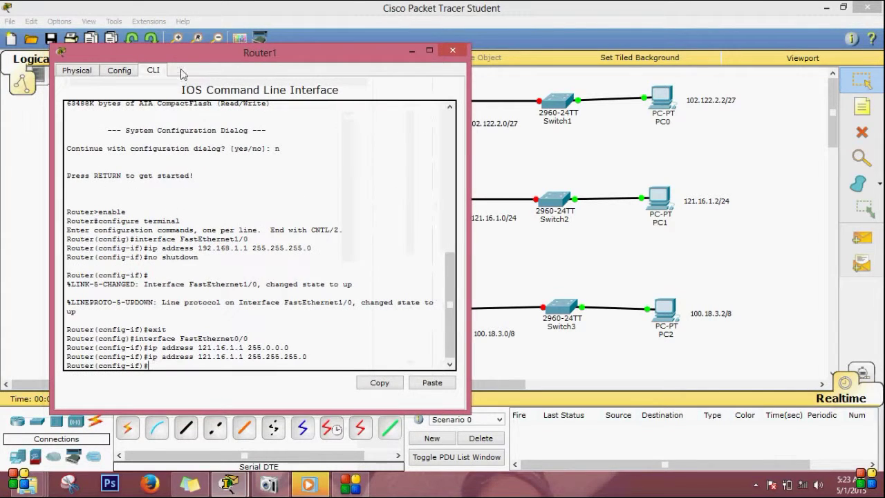
type("no shutd")
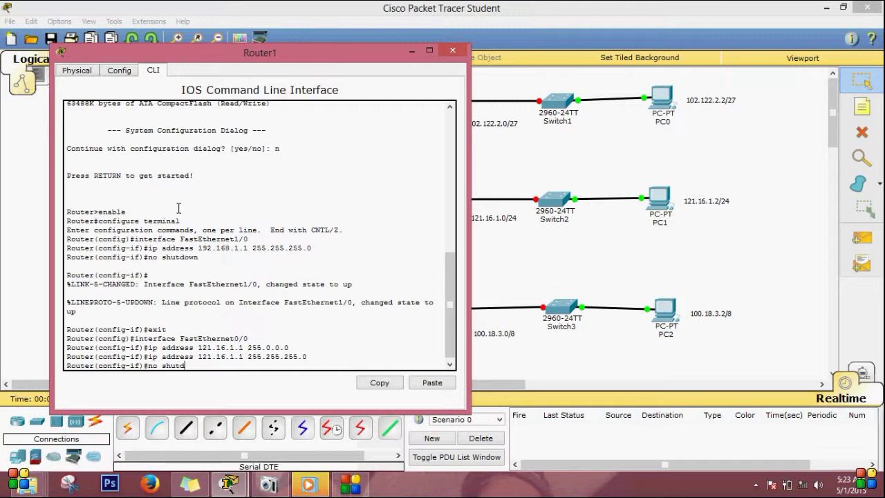
type("own")
key("Return")
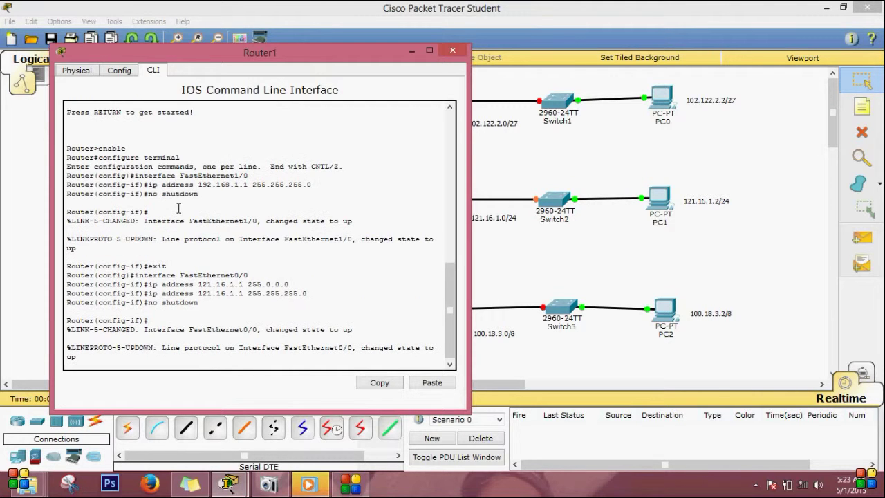
left_click(452, 50)
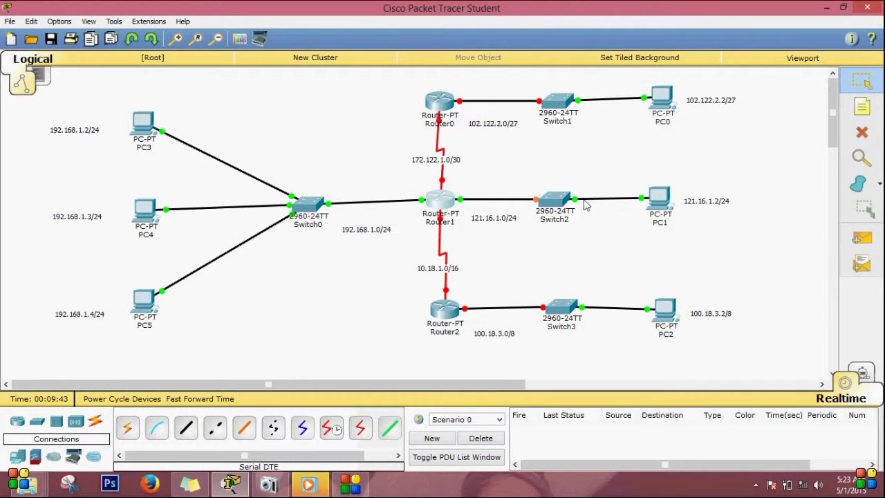
Configure Router2's FastEthernet0/0 interface with IP address 100.18.3.1 and subnet mask 255.0.0.0.
left_click(445, 312)
left_click_drag(439, 88, 222, 54)
left_click(105, 70)
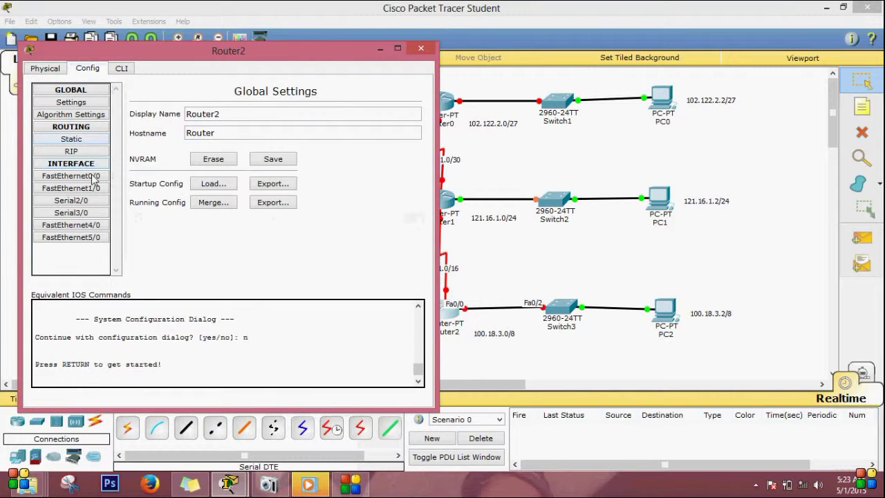
left_click(93, 174)
left_click(295, 178)
type("100.18.3.1")
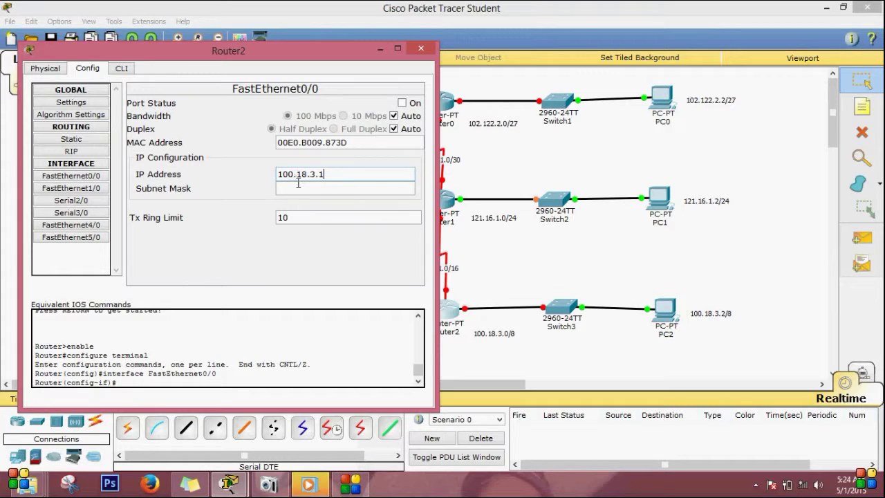
left_click(298, 187)
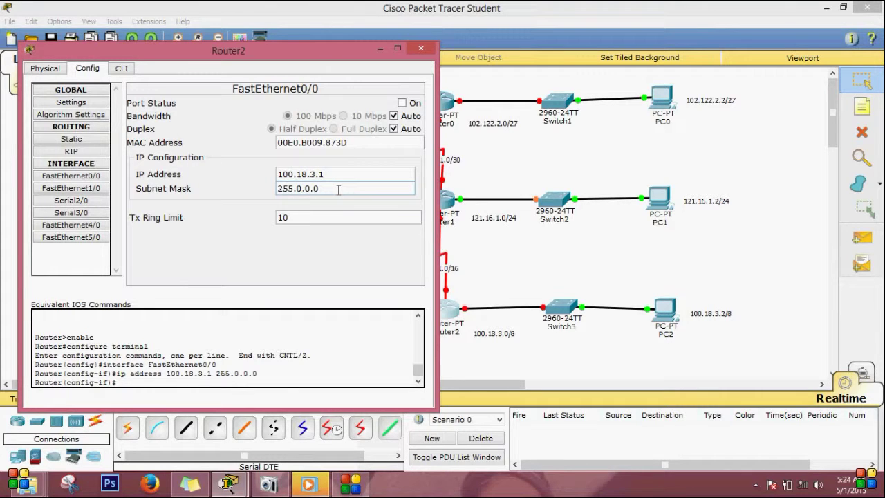
Enable Router2's FastEthernet0/0 from the command line with "no shutdown" and close the router's configuration.
left_click(122, 68)
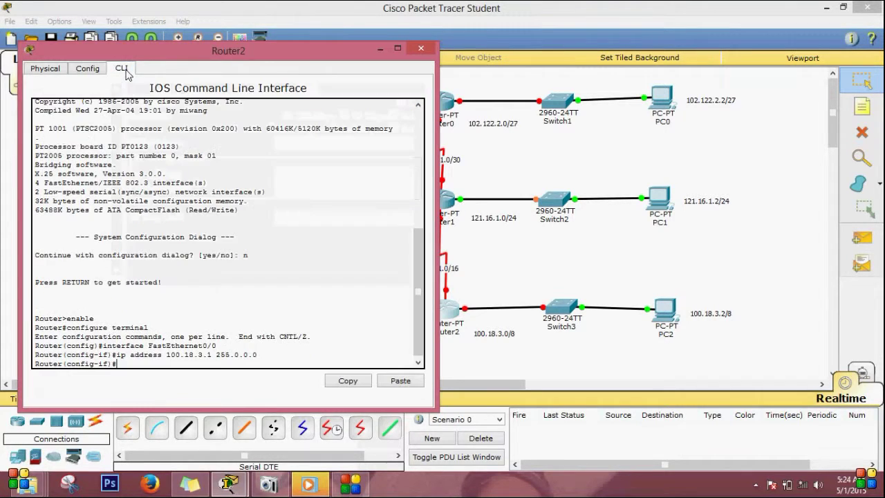
type("no shud")
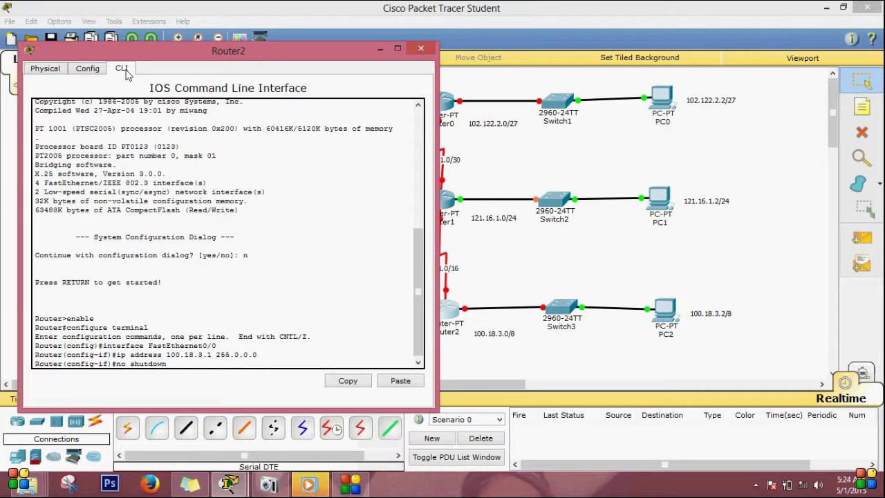
type("own")
key("Return")
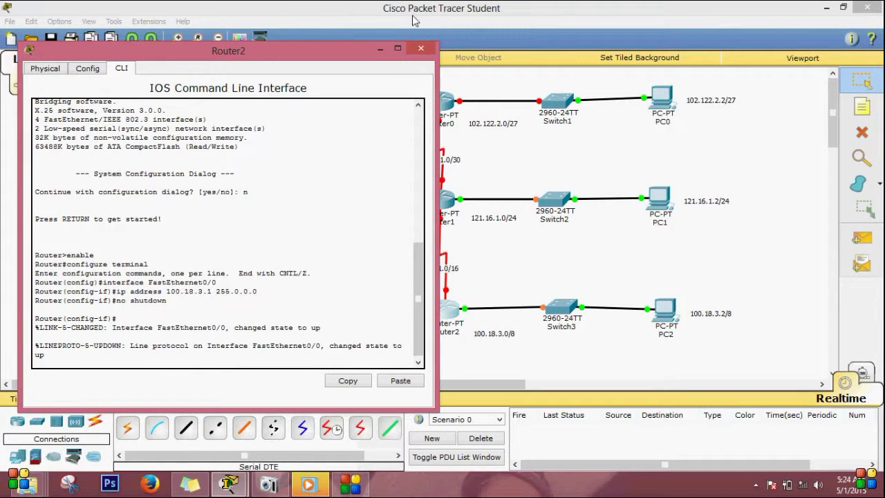
left_click(420, 47)
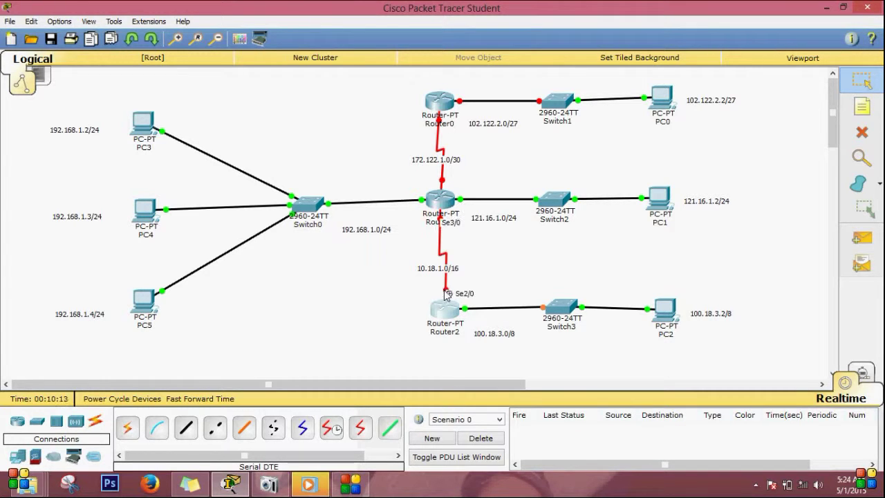
Configure Router2's Serial2/0 interface with IP address 10.18.1.1 and subnet mask 255.255.0.0.
left_click(443, 310)
left_click(304, 104)
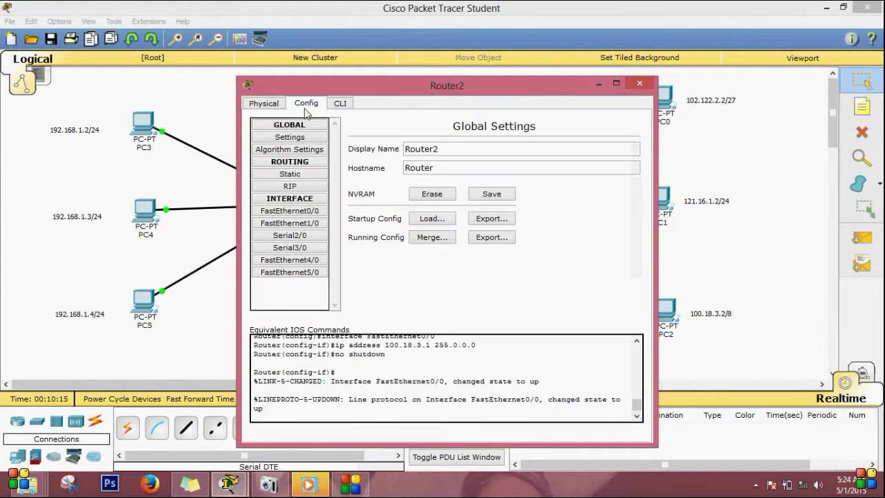
left_click(291, 236)
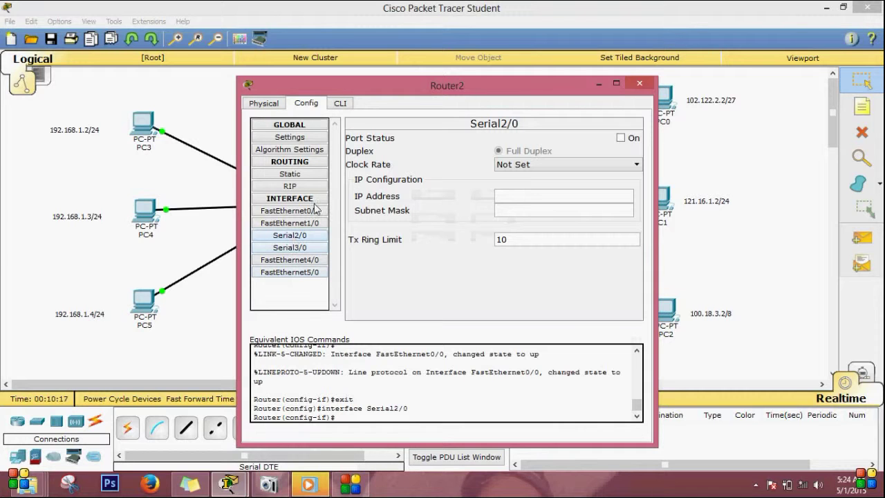
left_click_drag(439, 89, 178, 63)
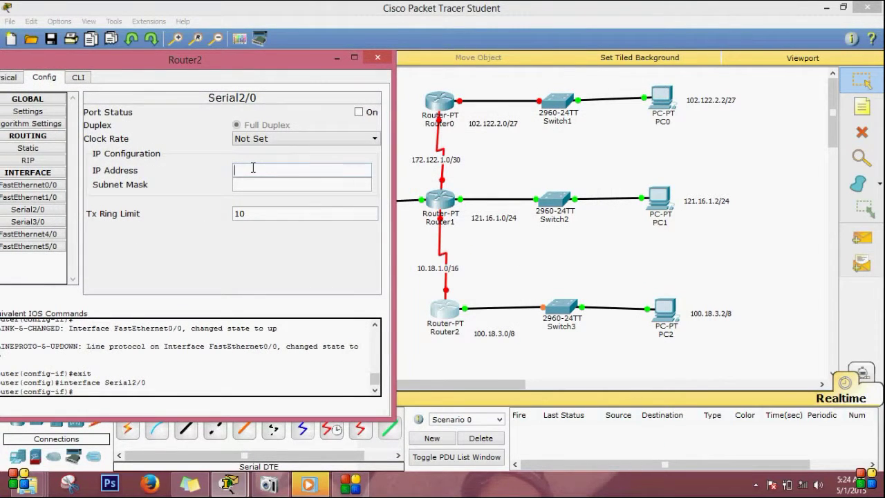
type("10.18.1.1")
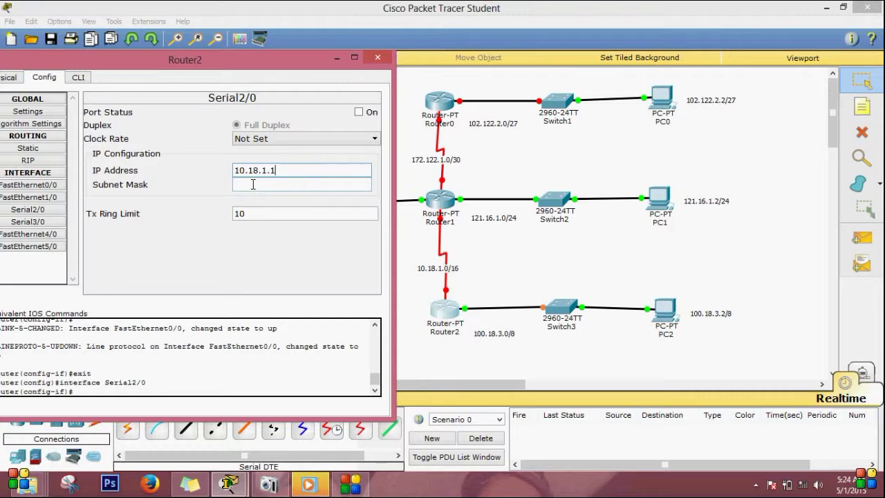
left_click(253, 184)
double_click(255, 184)
type("255")
key("BackSpace")
key("BackSpace")
key("BackSpace")
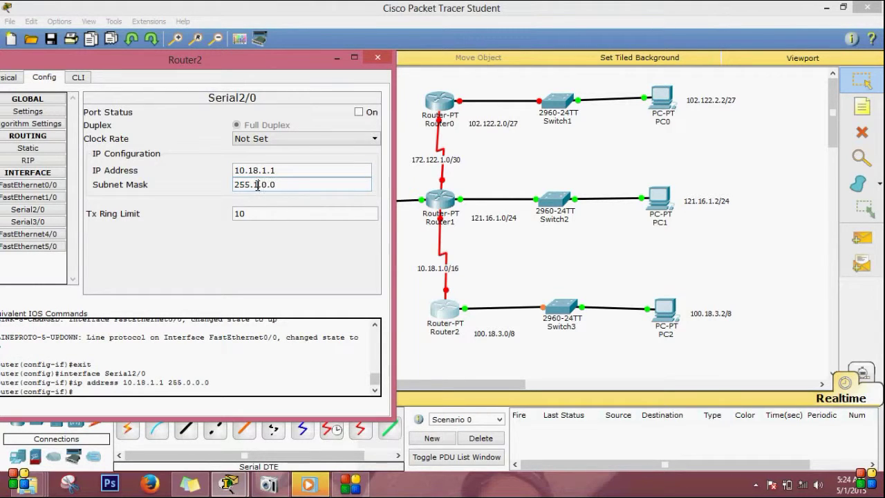
type("255.")
Enable Router2's Serial2/0 from the command line with "no shutdown" and close the router's configuration.
left_click(78, 78)
type("no shutdown")
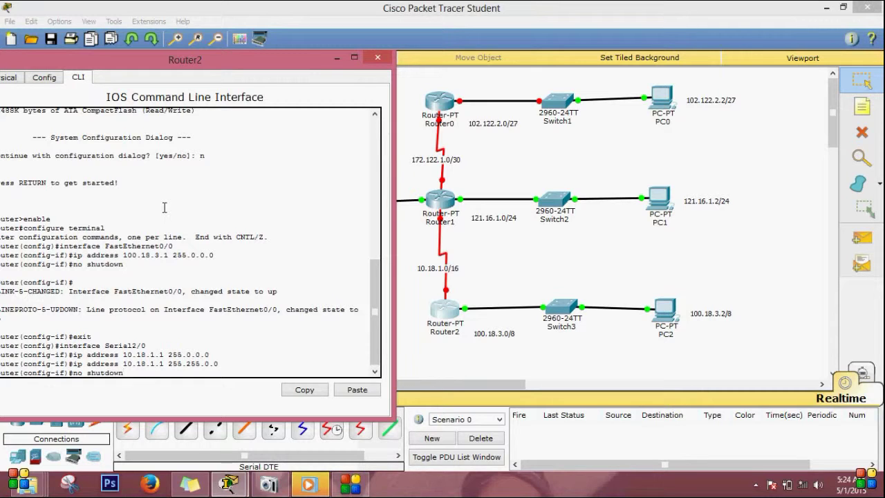
key("Return")
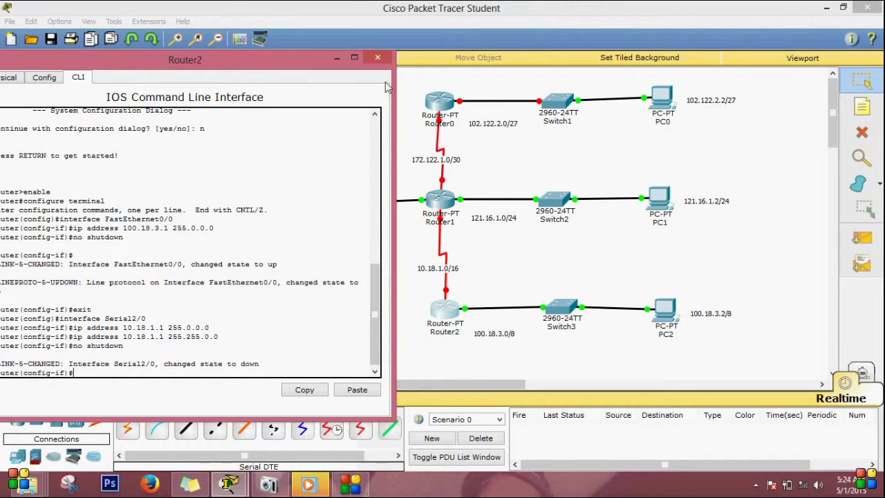
left_click(378, 59)
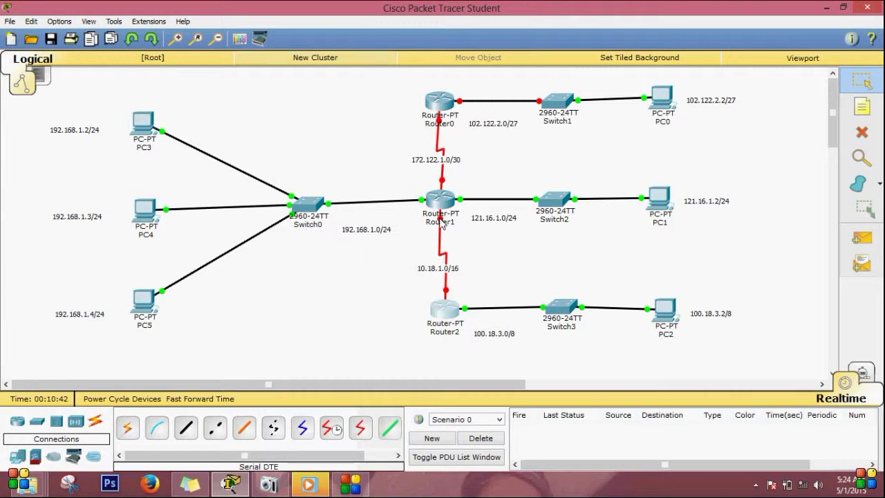
Configure Router1's Serial3/0 interface with IP address 10.18.1.2 and subnet mask 255.255.0.0.
left_click(440, 206)
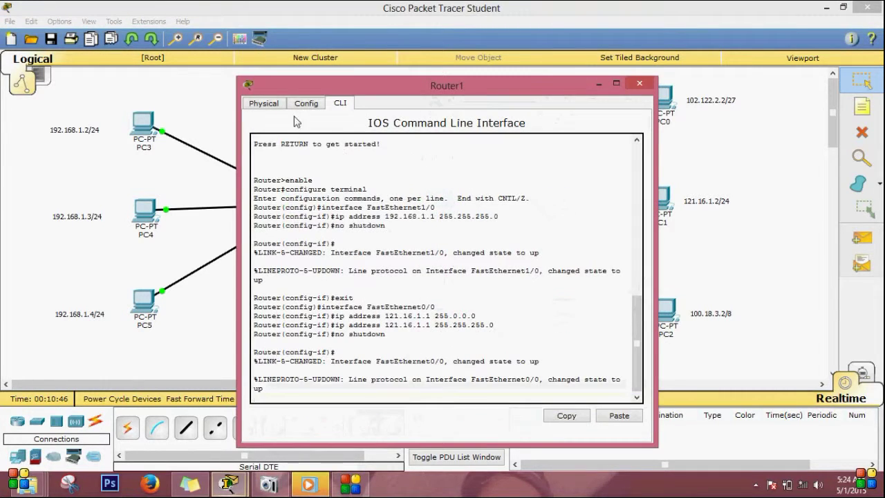
left_click(306, 103)
left_click(290, 246)
left_click_drag(425, 85, 162, 59)
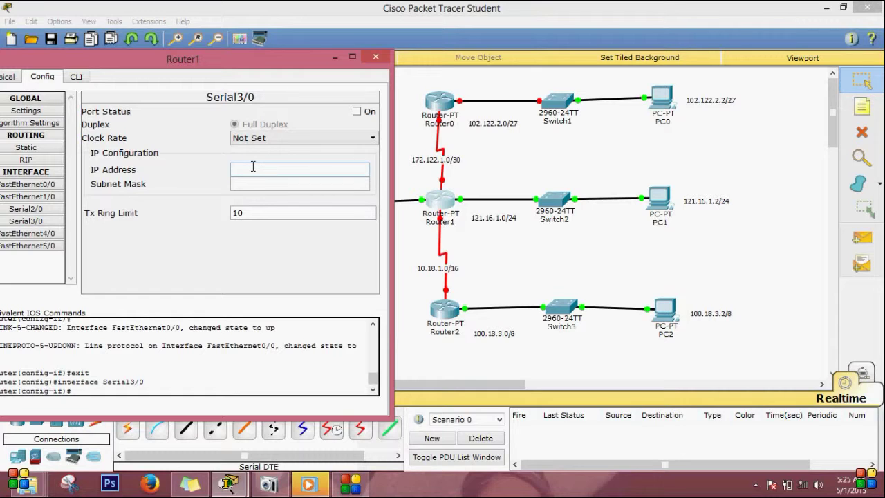
type(".18.1.2")
left_click(262, 183)
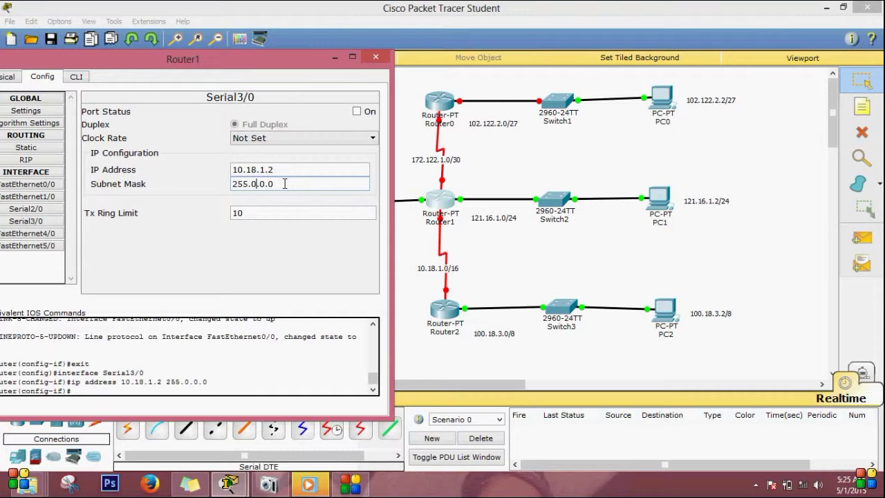
key("BackSpace")
type("255.")
Enable Router1's Serial3/0 from the command line with "no shutdown" and close the router's configuration.
left_click(75, 76)
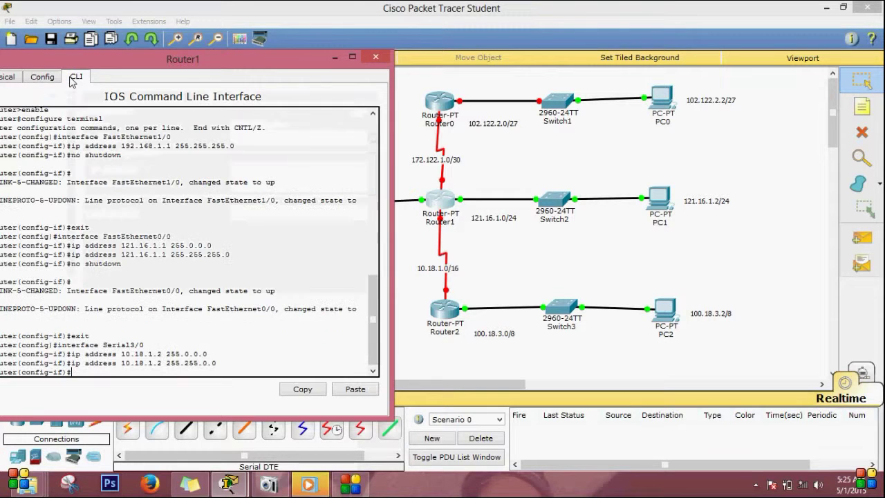
type("no")
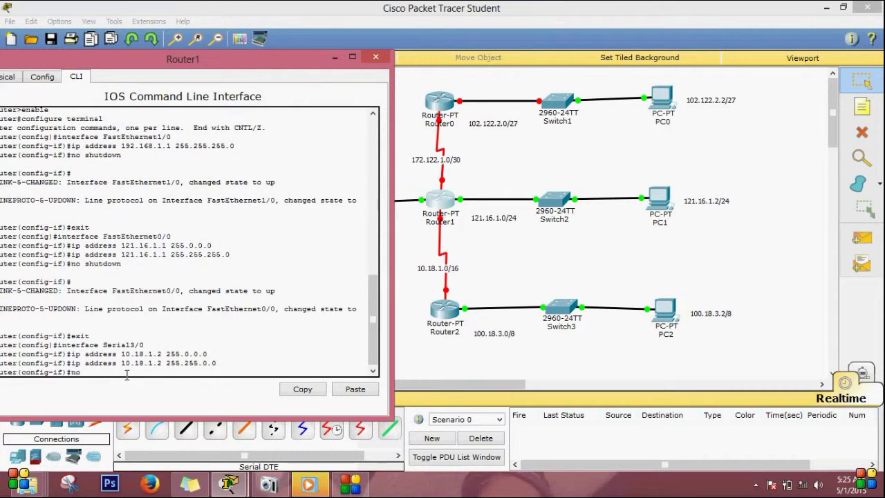
type(" shutdown")
key("Return")
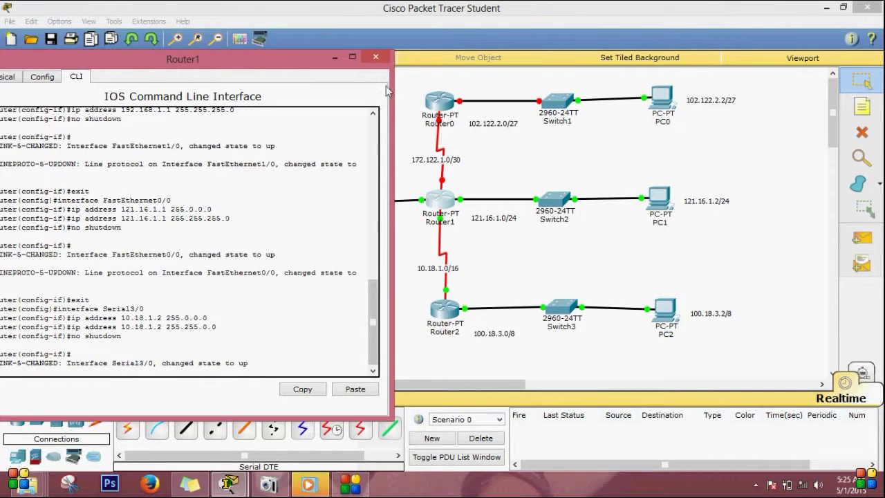
left_click(375, 56)
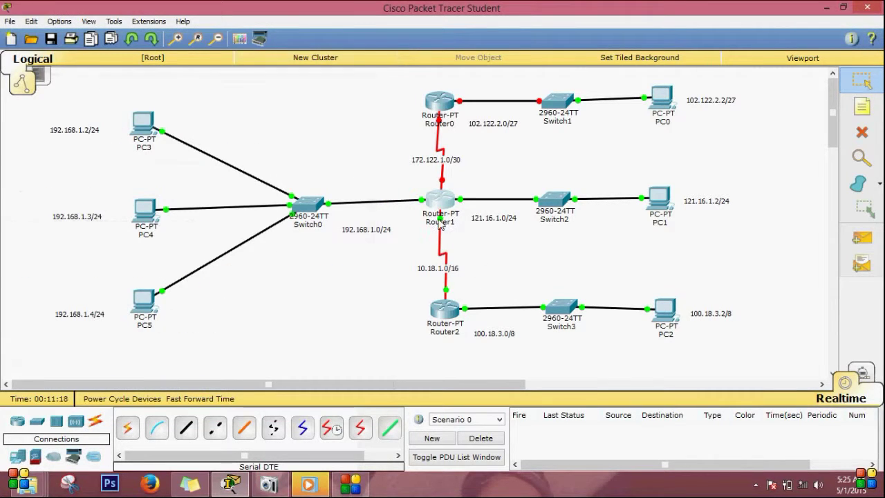
Open Router0's Serial2/0 interface settings and assign IP address 172.122.1.2.
left_click(439, 104)
left_click(301, 104)
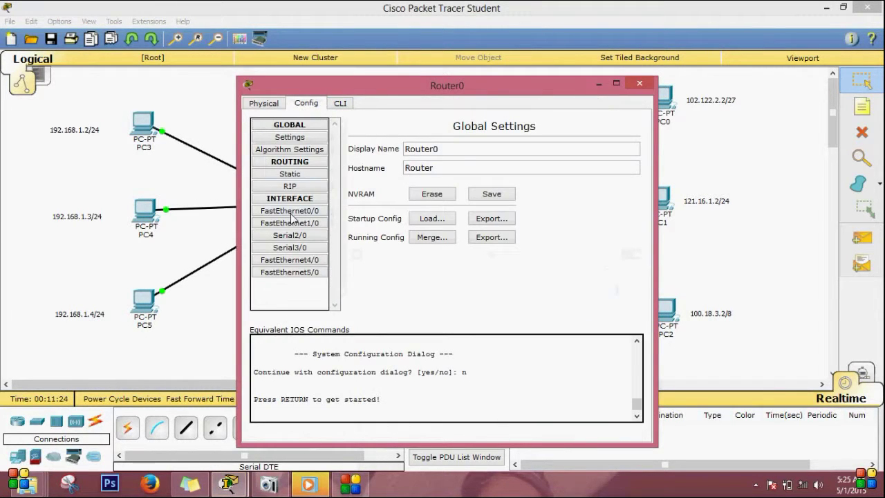
left_click(290, 237)
left_click(510, 196)
left_click_drag(512, 90, 456, 216)
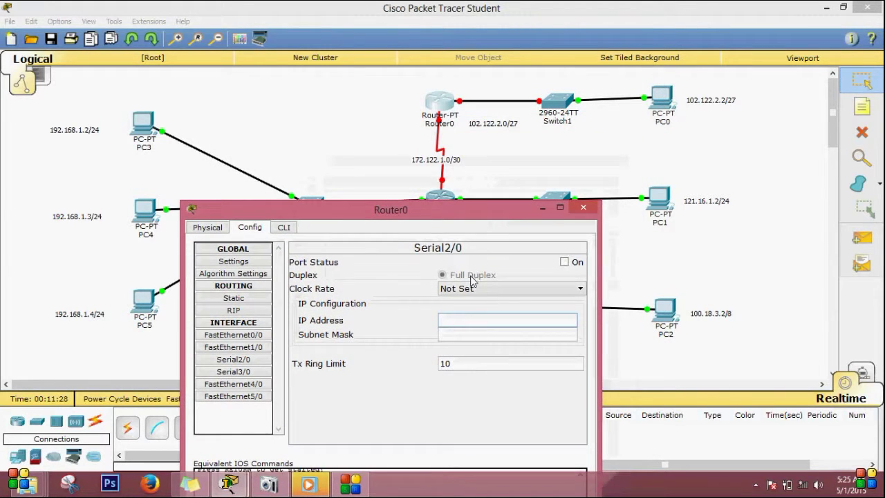
type("1")
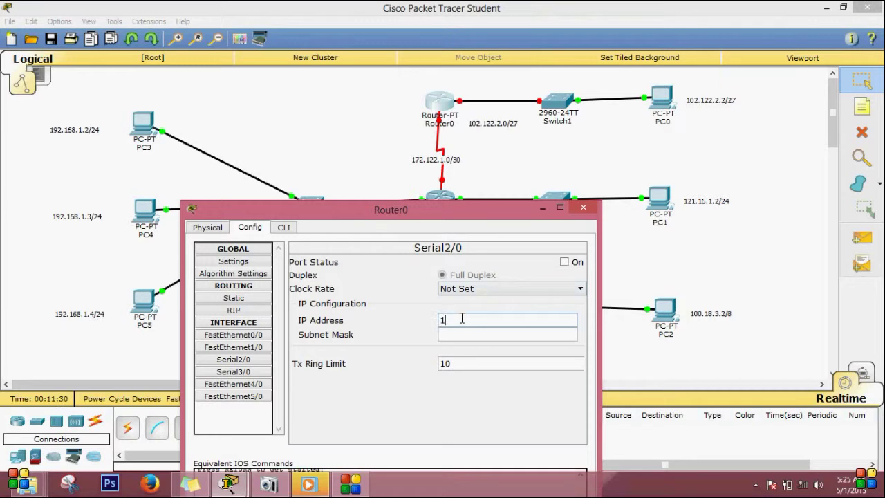
type("72.122.1.2")
Set the subnet mask of Router0's Serial2/0 interface to 255.255.255.252.
left_click(461, 334)
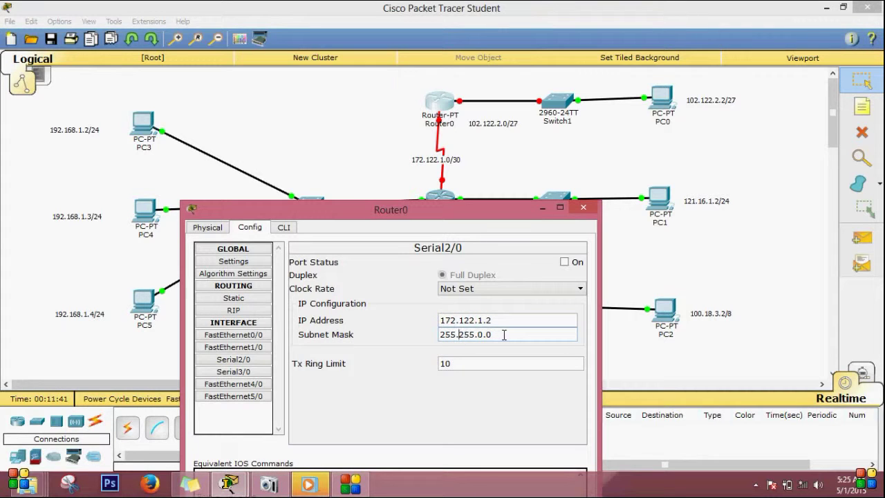
left_click_drag(455, 212, 455, 229)
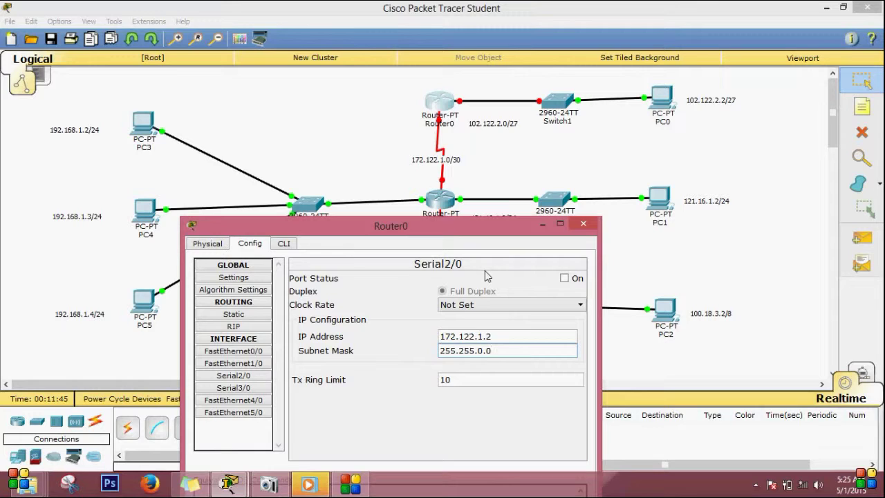
key("BackSpace")
key("BackSpace")
key("BackSpace")
type("255.0")
key("BackSpace")
type("252")
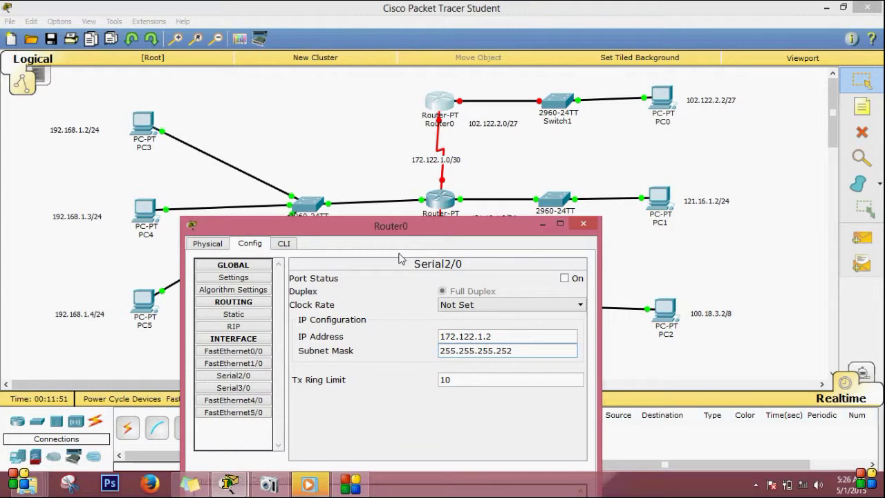
Enable Router0's Serial2/0 from the command line with "no shutdown" and close the router's configuration.
left_click(284, 244)
left_click_drag(291, 218, 255, 84)
type("no shutdown")
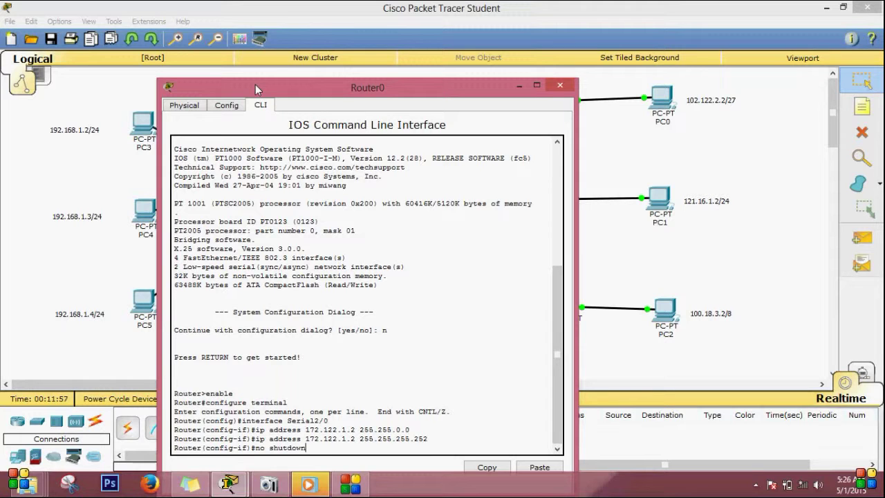
key("Return")
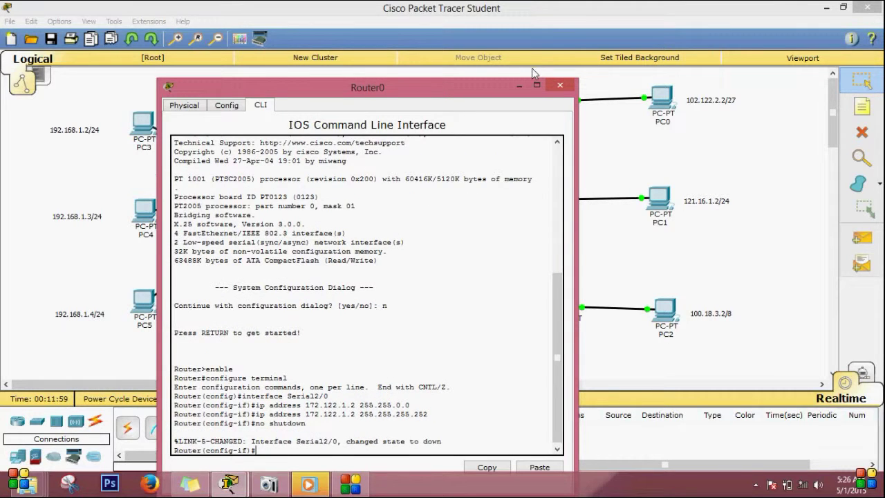
left_click(562, 83)
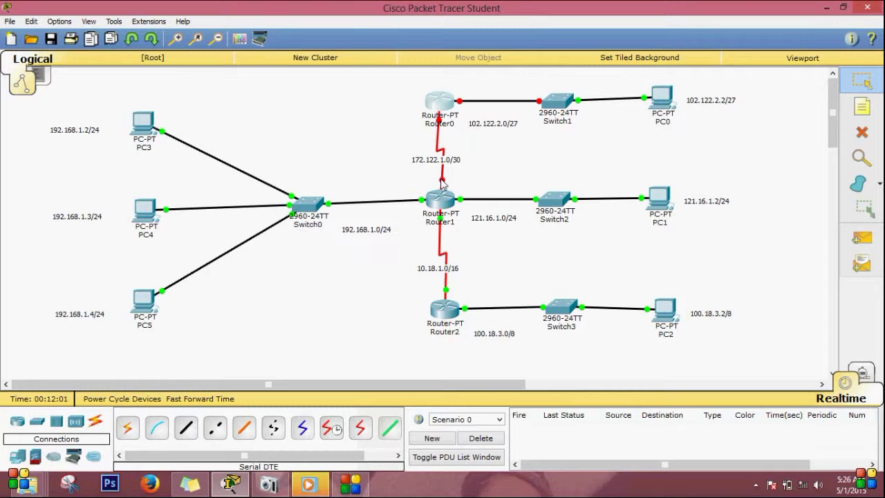
Configure Router1's Serial2/0 interface with IP address 172.122.1.1 and subnet mask 255.255.255.252.
left_click(441, 199)
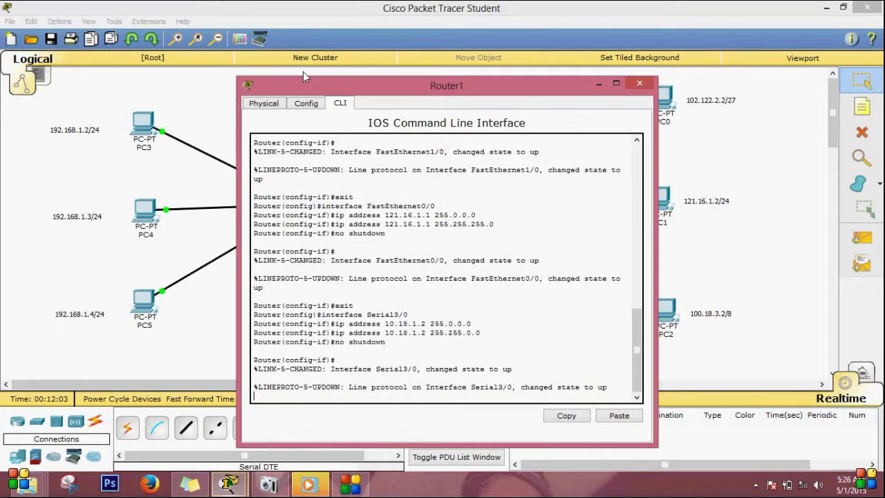
left_click(304, 103)
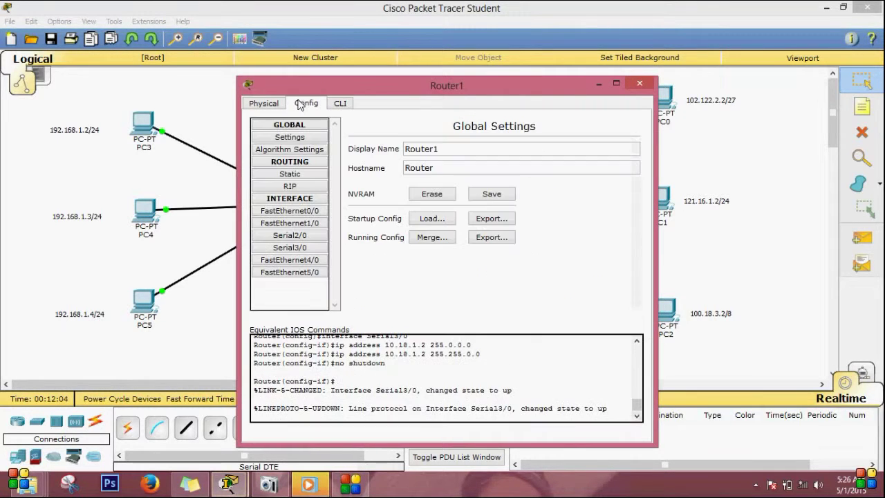
left_click(285, 235)
left_click_drag(376, 89, 328, 271)
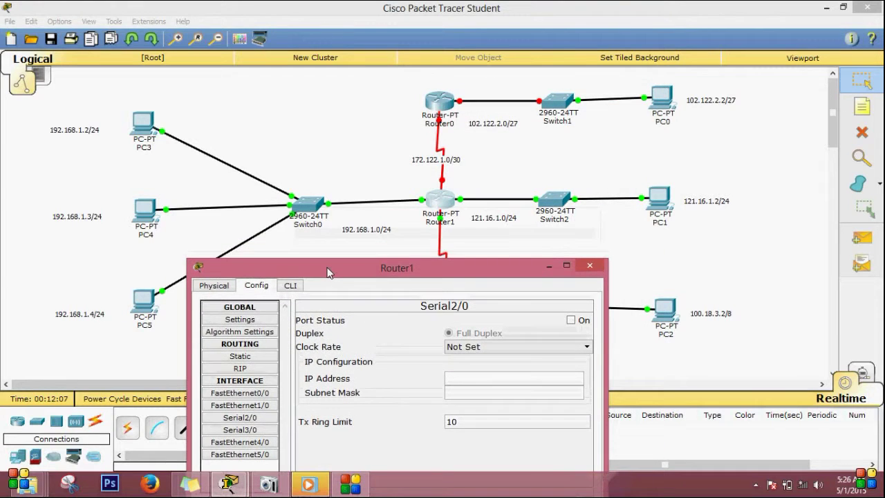
left_click(468, 376)
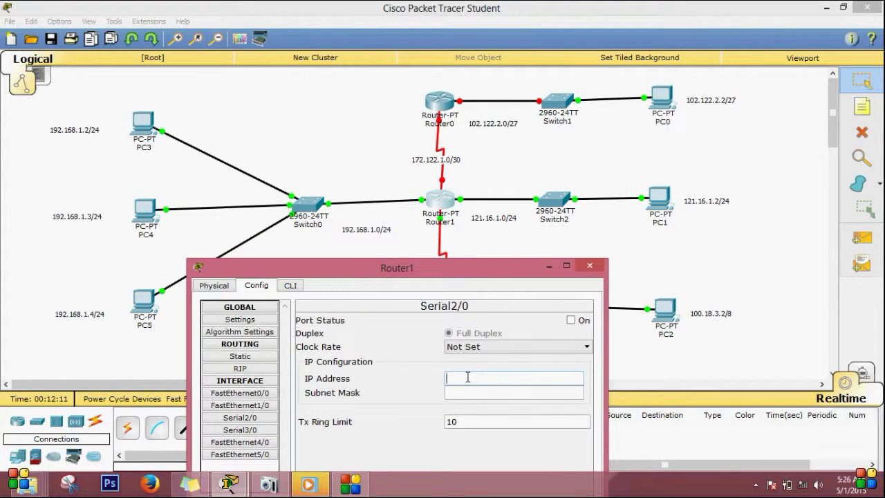
type("172.122.1.1")
left_click(480, 394)
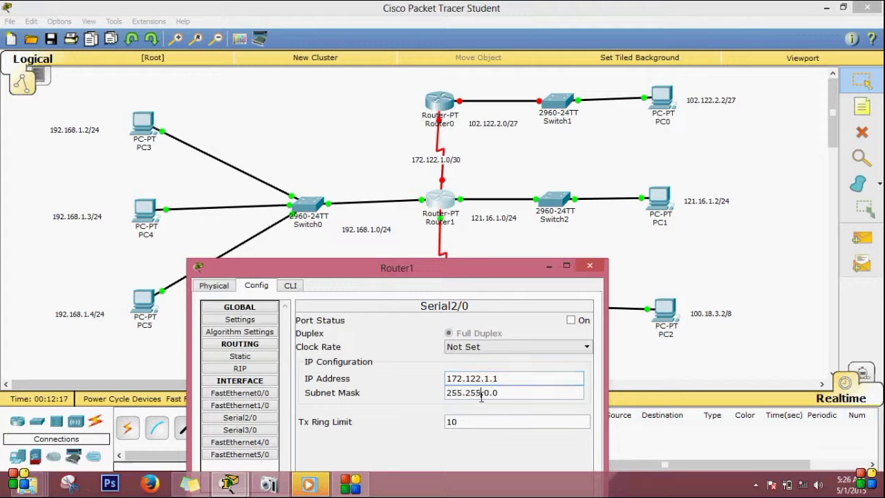
left_click(491, 392)
key("BackSpace")
type("255")
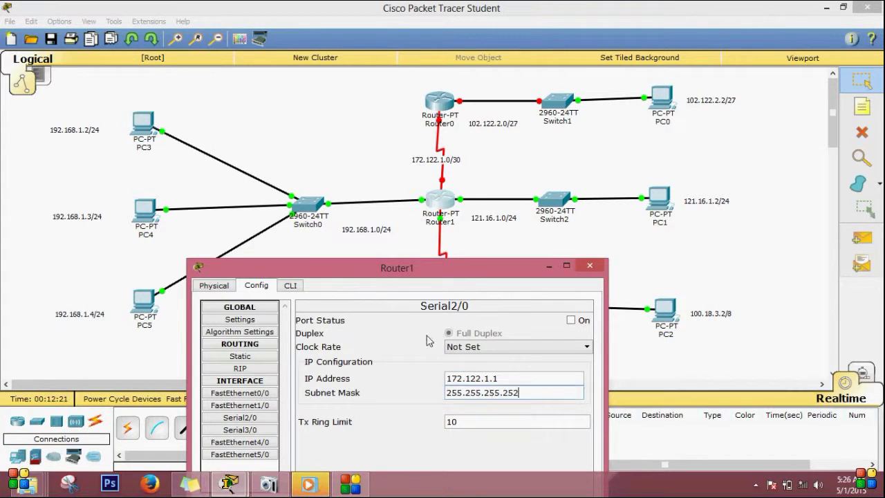
Enable Router1's Serial2/0 from the command line with "no shutdown" and close the router's configuration.
left_click(296, 286)
left_click_drag(313, 270, 331, 87)
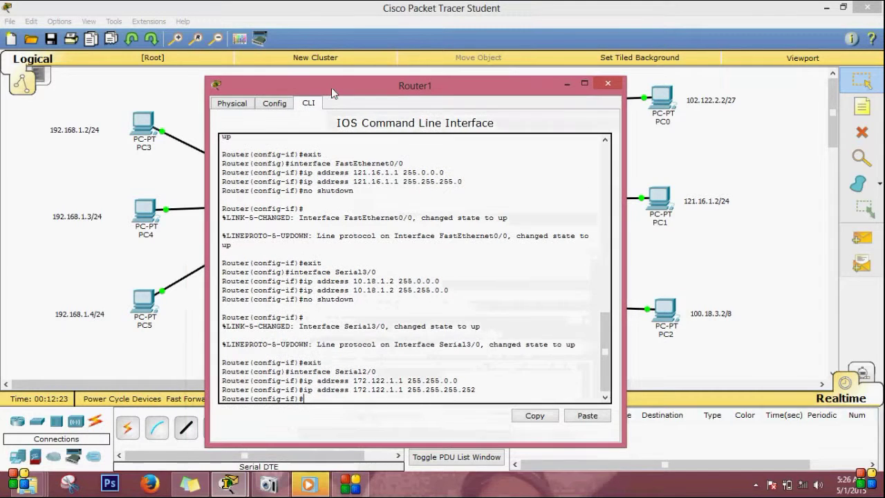
type("no shutdown")
key("Return")
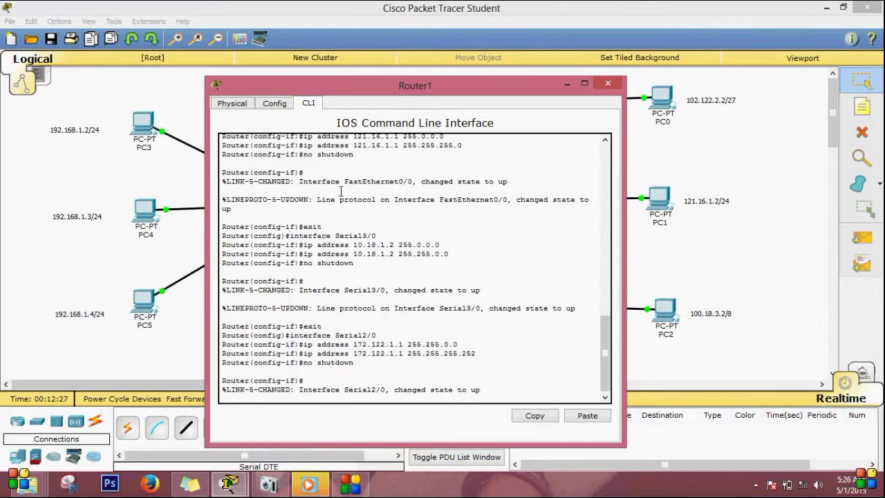
left_click(607, 83)
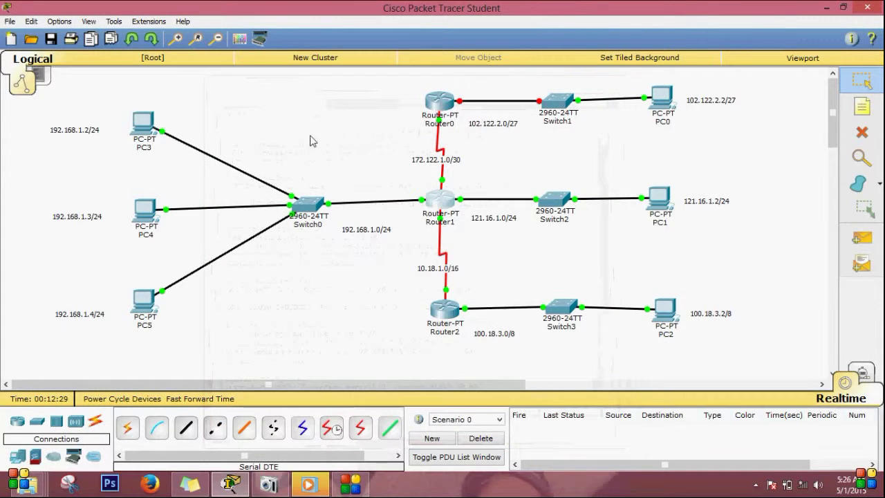
Open Router0's FastEthernet0/0 interface settings and enter the IP address 102.122.2.1.
left_click(448, 103)
left_click_drag(382, 88, 301, 152)
left_click(231, 167)
left_click(211, 275)
left_click(449, 271)
type("102.122.2.1")
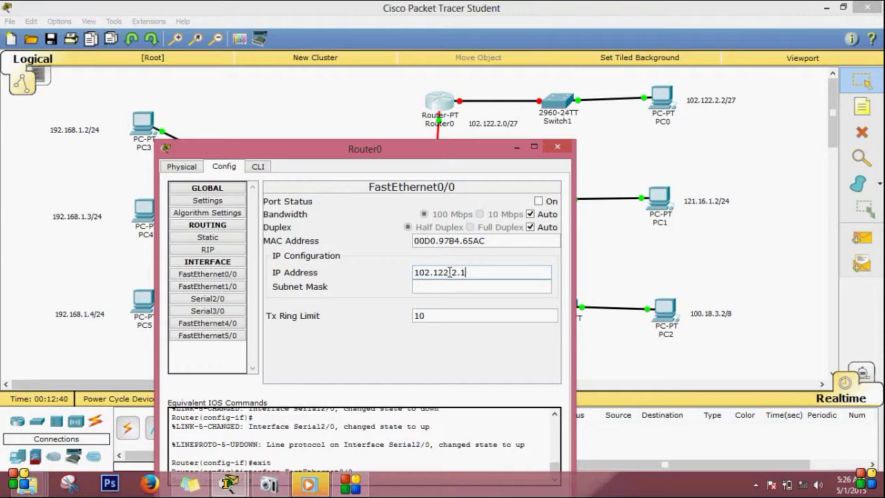
Try to set the subnet mask of Router0's FastEthernet0/0 to 255.255.255.254.
left_click(462, 286)
key("BackSpace")
key("BackSpace")
key("BackSpace")
key("BackSpace")
type("25")
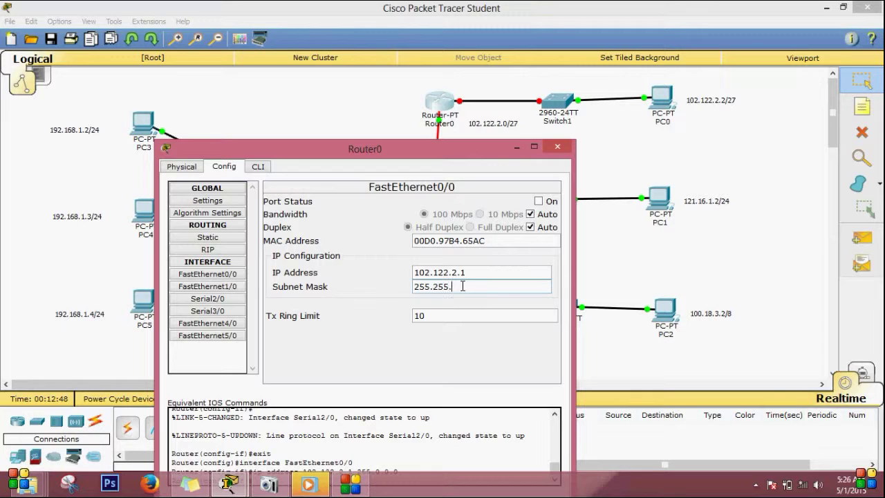
type("5.255.254")
left_click(449, 275)
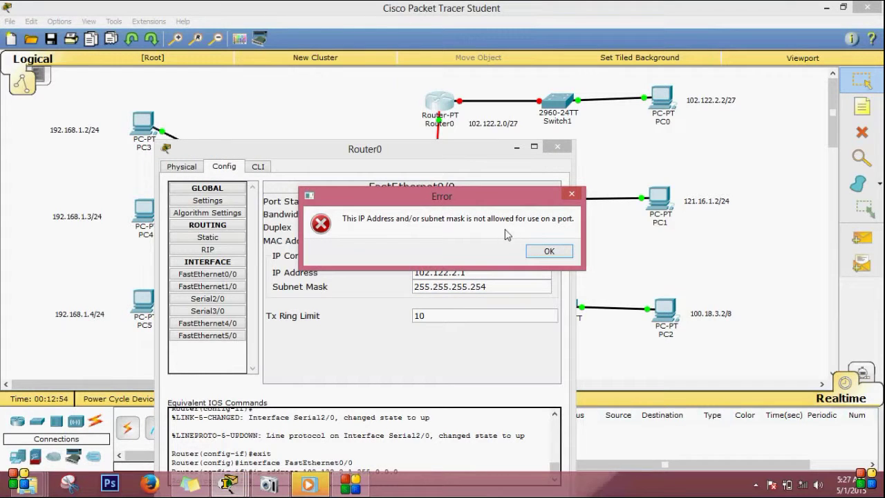
left_click(548, 251)
Configure Router0's FastEthernet0/0 with IP address 102.122.2.1 and subnet mask 255.255.255.224.
left_click(463, 268)
type("102")
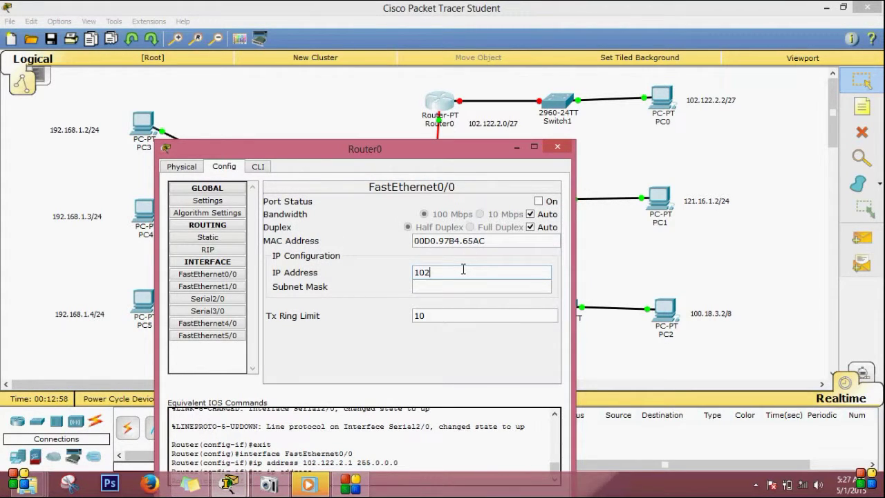
type(".122.2.1")
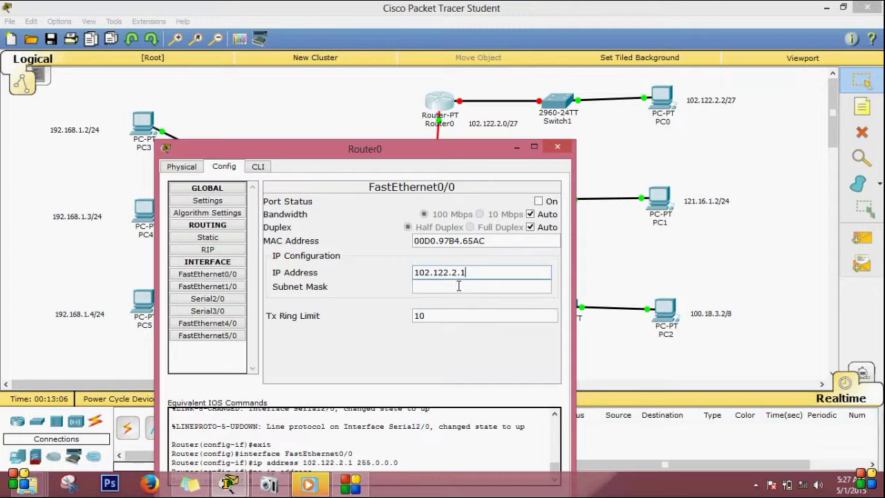
left_click(458, 287)
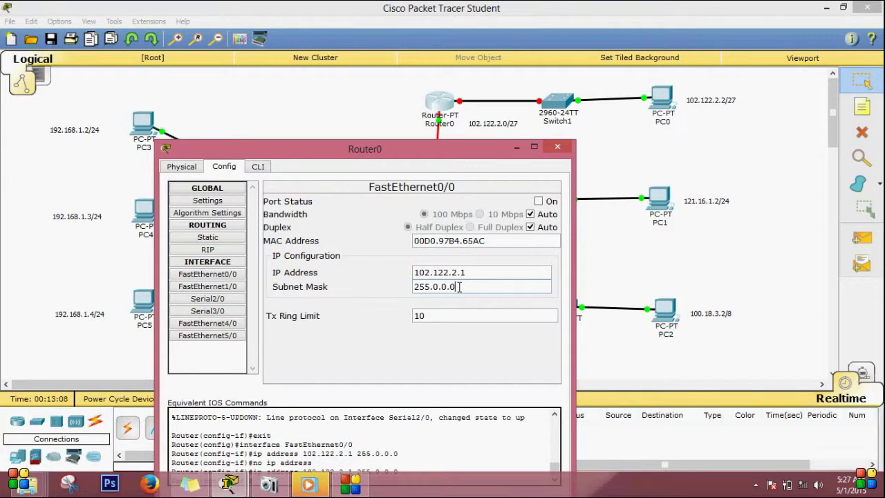
left_click(443, 286)
key("BackSpace")
key("BackSpace")
type("255.")
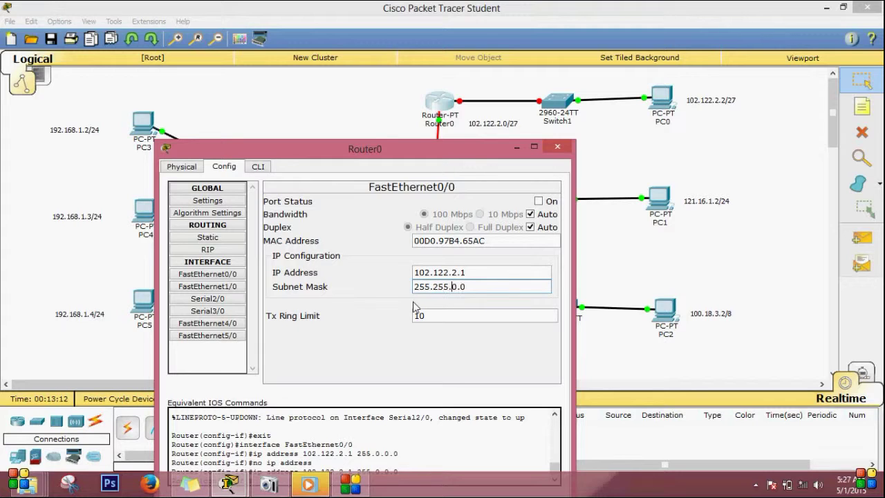
key("BackSpace")
type("255")
key("BackSpace")
type("224")
Enable Router0's FastEthernet0/0 from the command line with "no shutdown" and close the router's configuration.
left_click(258, 167)
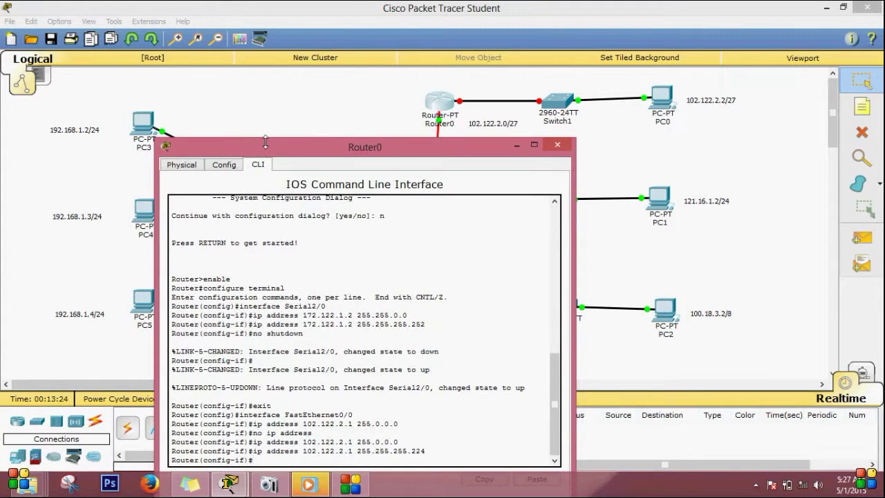
left_click_drag(264, 154, 258, 68)
type("no")
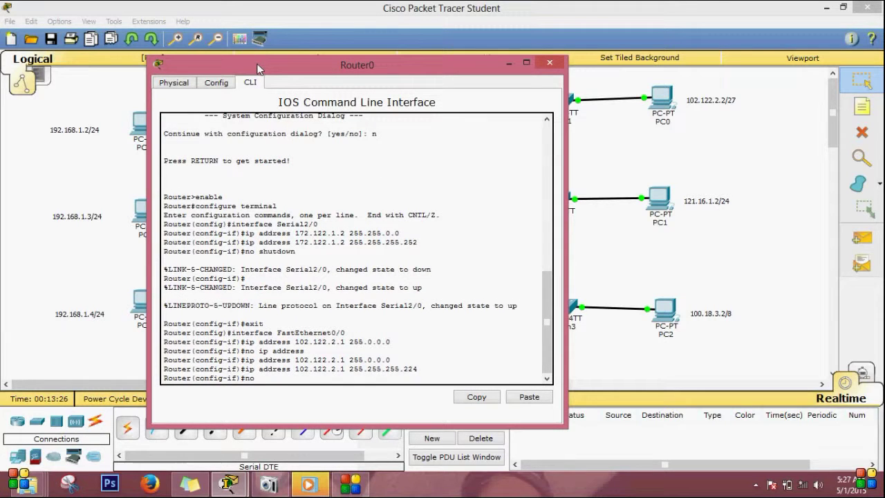
type(" shutdown")
key("Return")
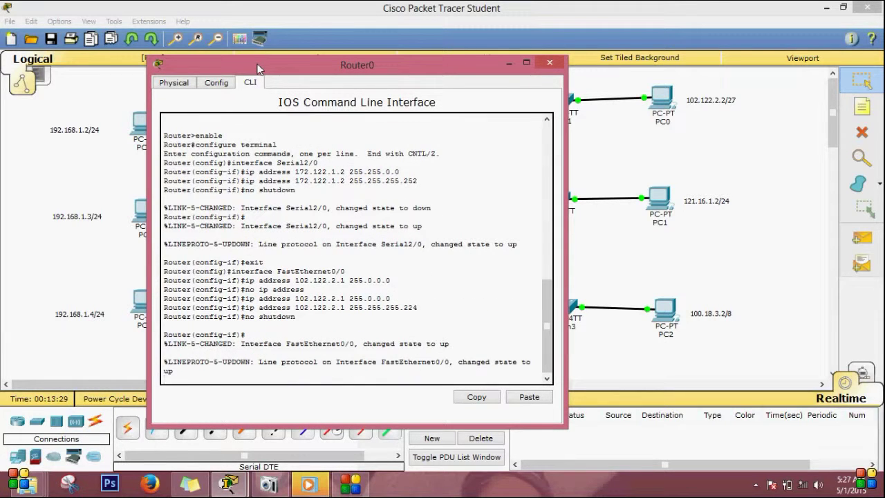
left_click(549, 64)
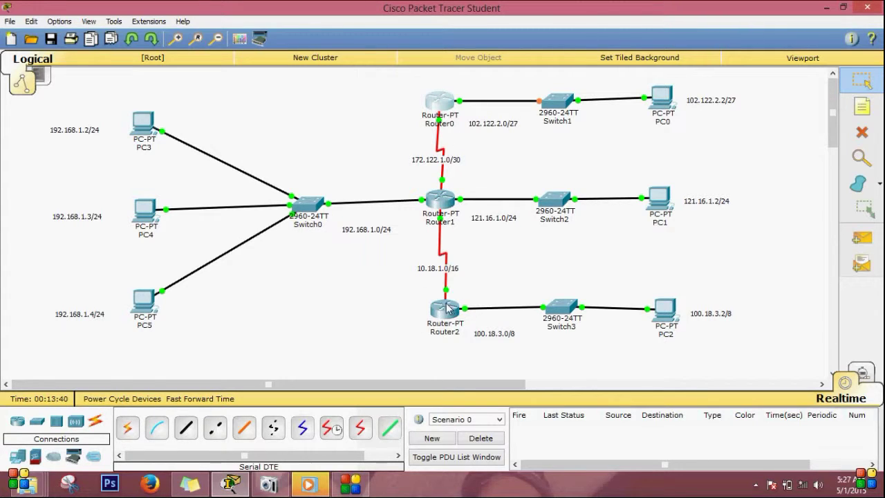
Reopen Router0 and enable RIP version 2 from its command line with "router rip" and "version 2".
left_click(443, 105)
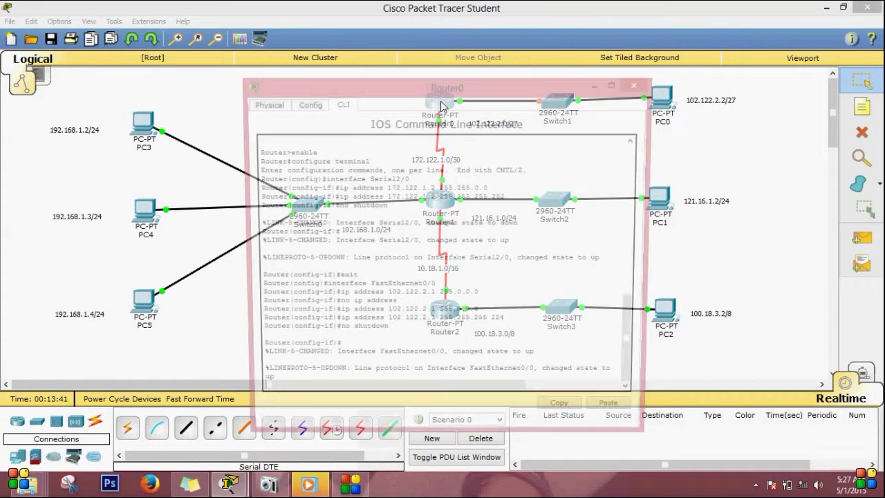
left_click_drag(370, 92, 357, 121)
left_click(294, 133)
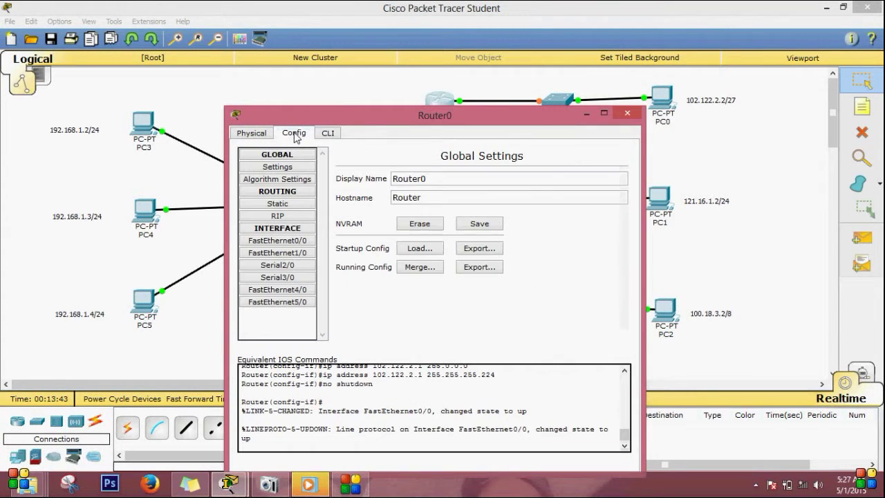
left_click(327, 134)
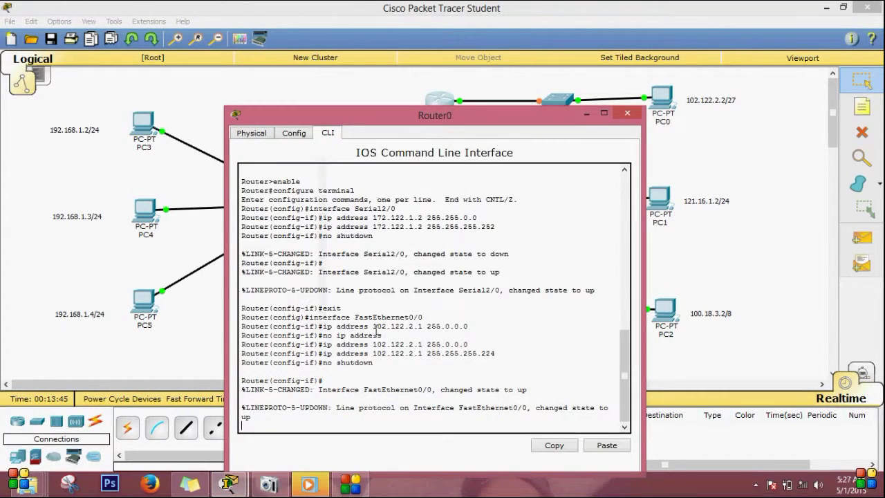
left_click_drag(497, 114, 451, 84)
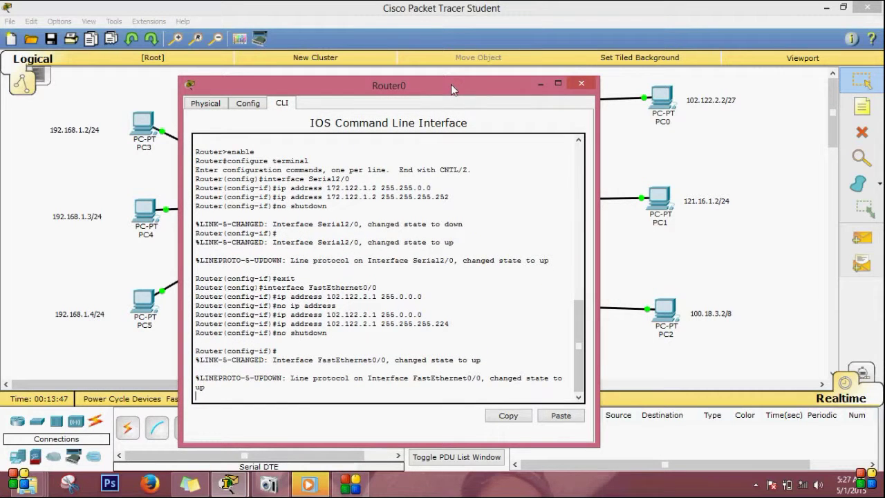
key("Return")
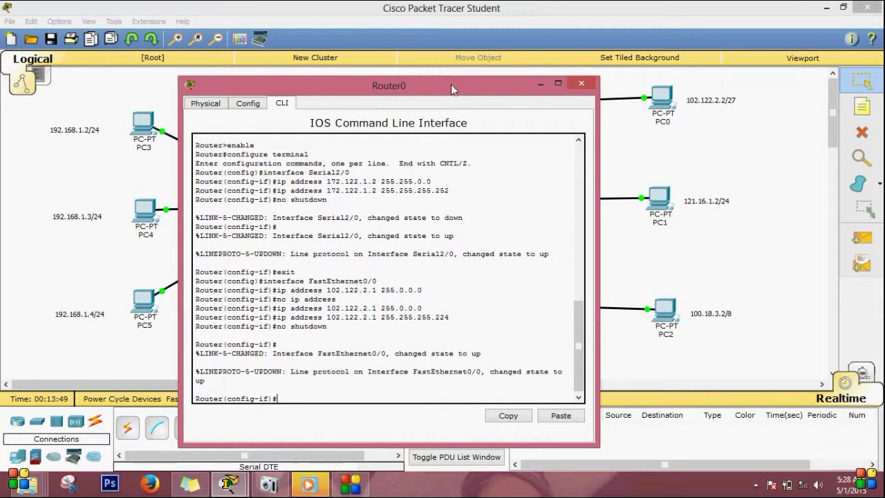
type("router rip")
key("Return")
type("version ")
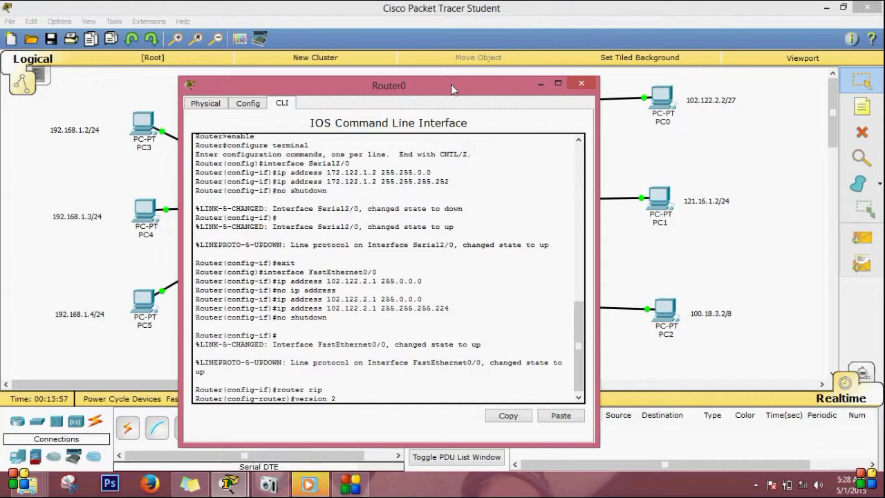
type("2")
key("Return")
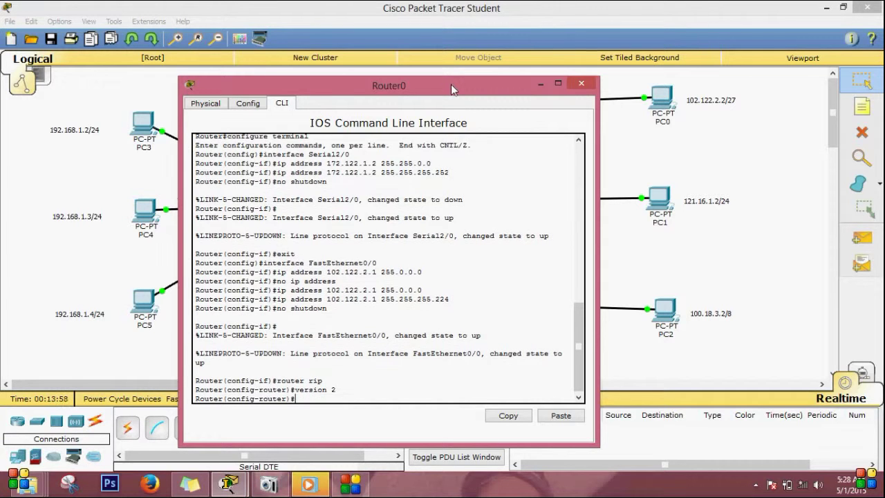
Add the networks 102.122.2.0 and 172.122.1.0 to Router0's RIP routing and close the router's configuration.
left_click(247, 105)
left_click(232, 187)
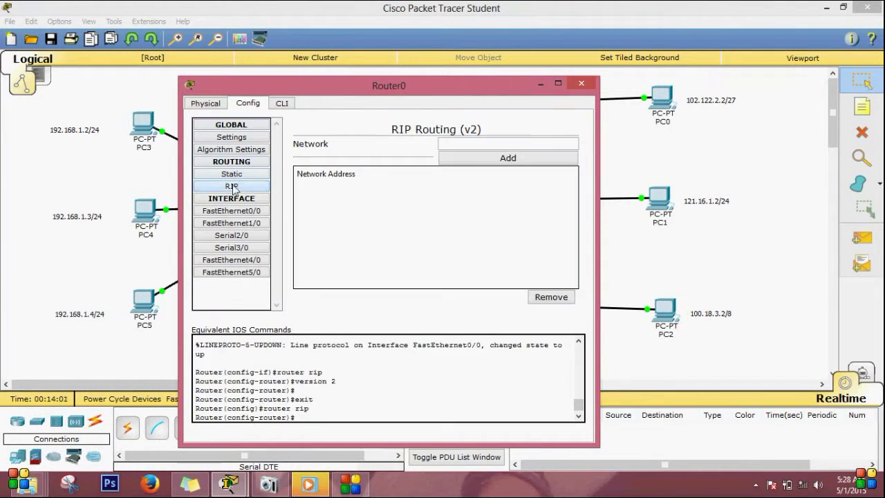
left_click(510, 143)
left_click_drag(449, 92, 446, 219)
type("102")
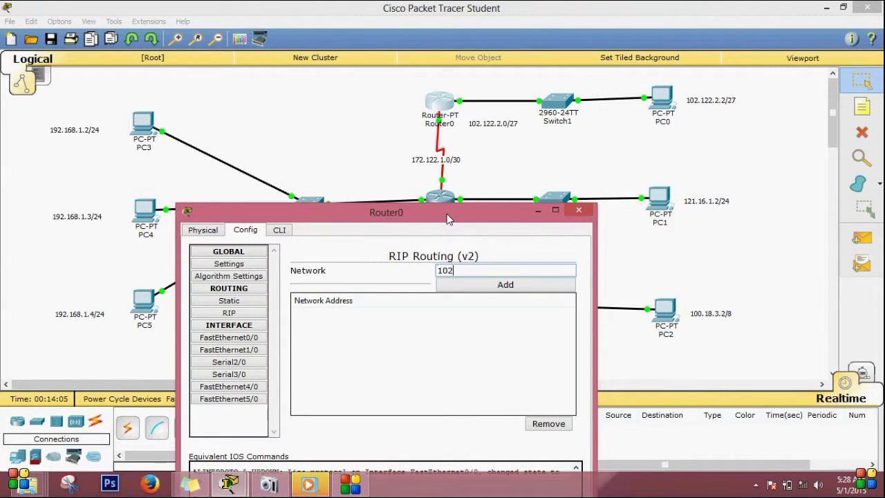
type(".122.2.0")
left_click(477, 286)
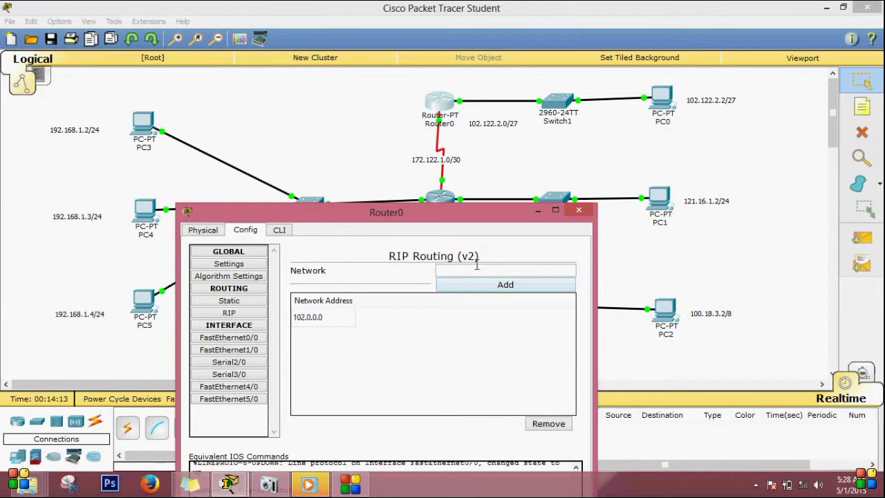
type("172.122.1.0")
left_click(480, 289)
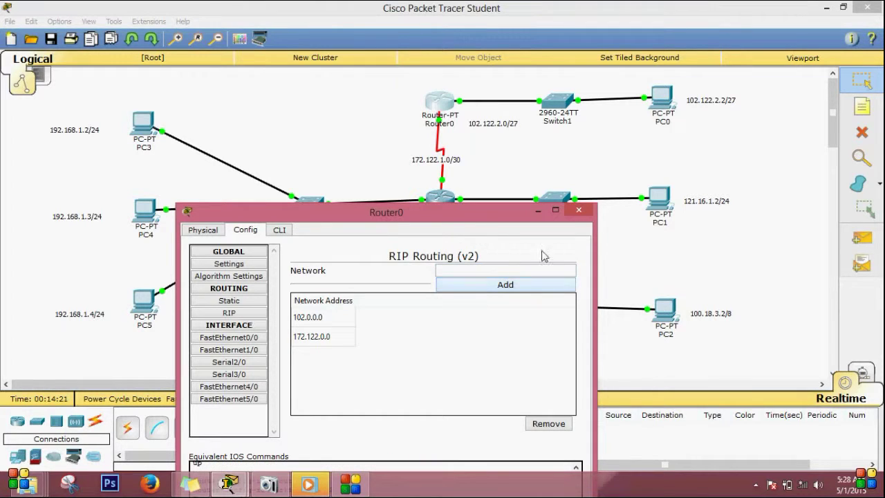
left_click(579, 211)
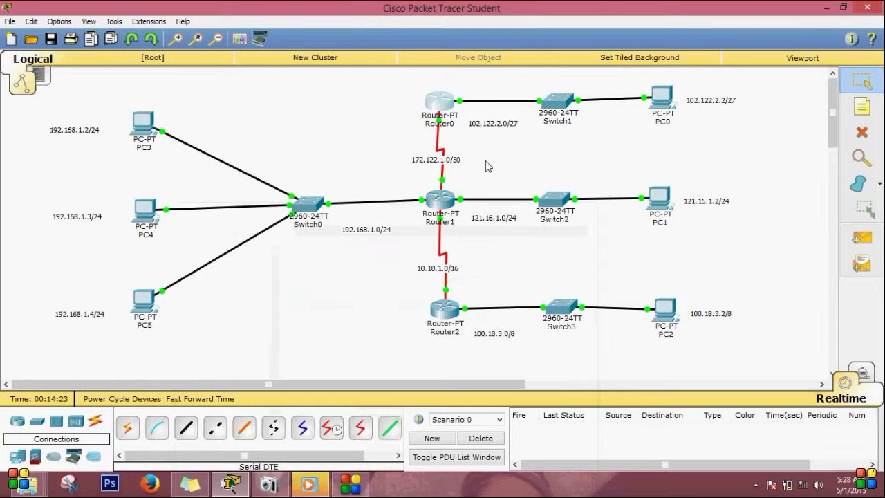
Open Router1 and enable RIP version 2 from its command line with "router rip" and "version 2".
left_click(441, 202)
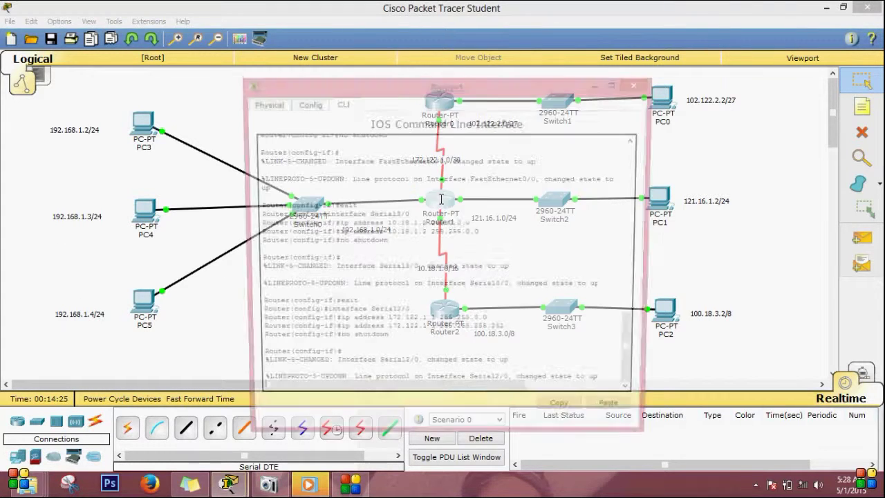
left_click_drag(452, 88, 436, 154)
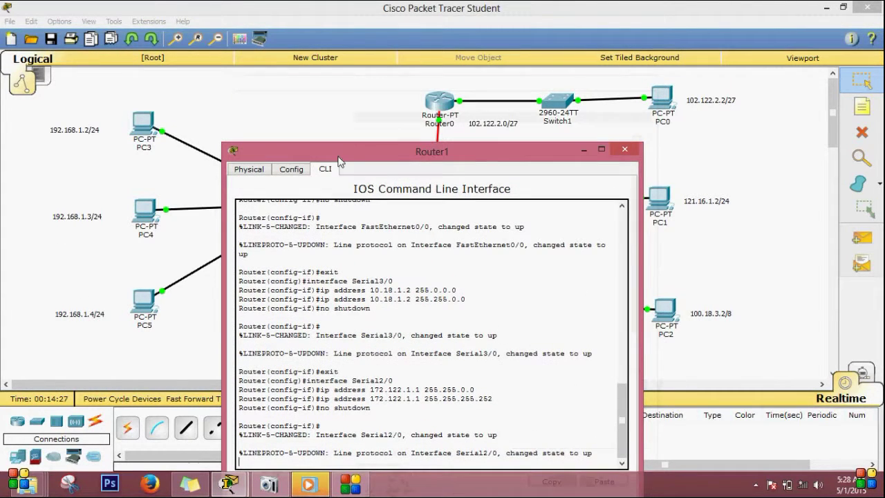
left_click(291, 169)
left_click(325, 169)
left_click_drag(321, 151, 311, 55)
key("Return")
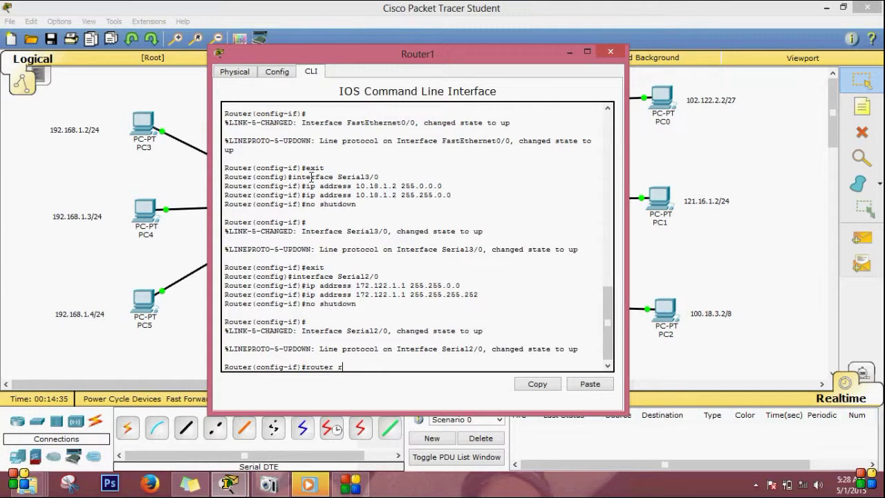
key("Return")
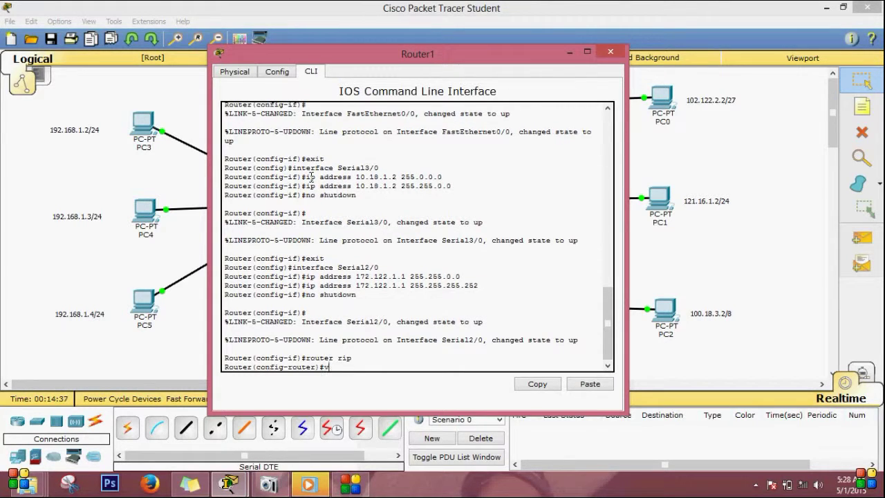
type("version 2")
key("Return")
Add the networks 172.122.1.0, 192.168.1.0 and 10.18.1.0 to Router1's RIP routing.
left_click_drag(439, 58, 715, 40)
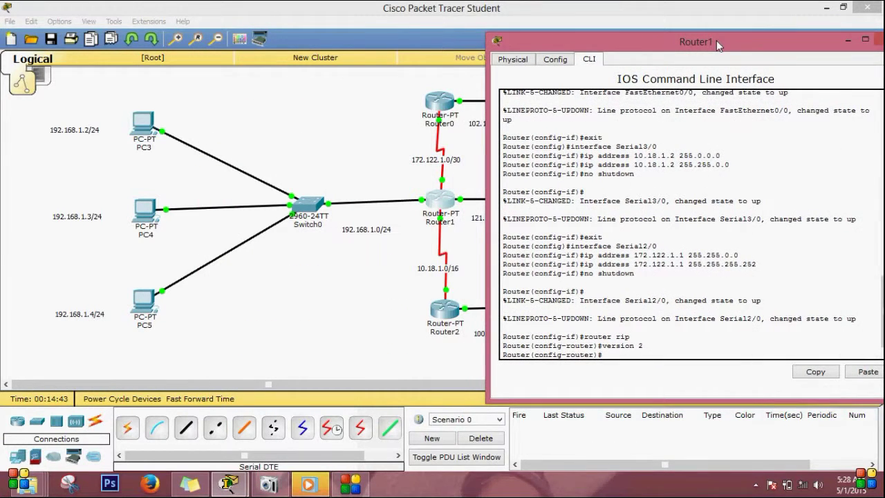
left_click(555, 59)
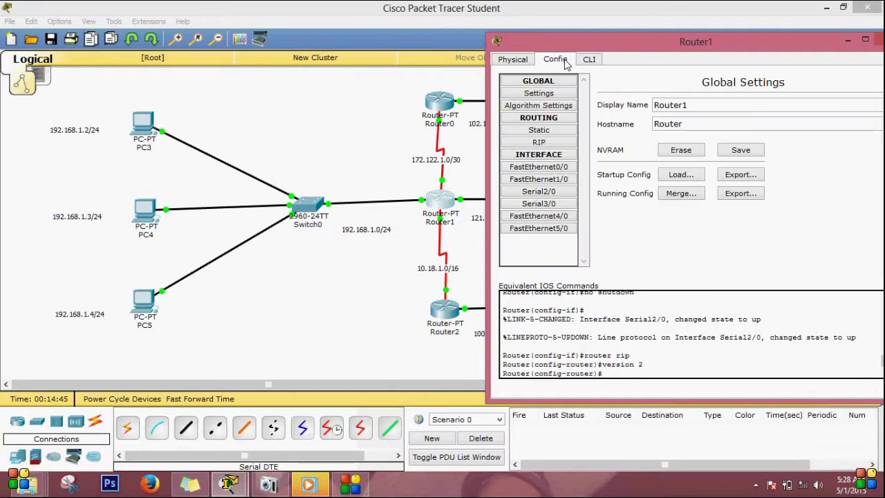
left_click(541, 143)
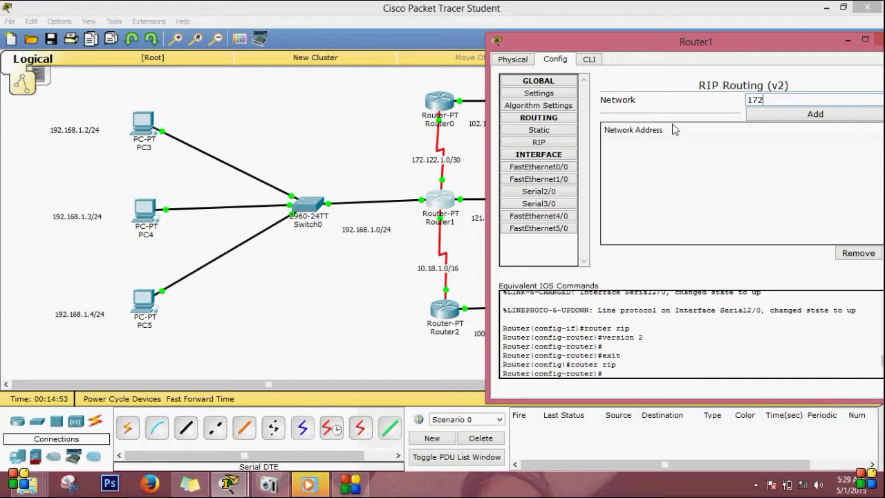
type(".122.1.0")
left_click(756, 114)
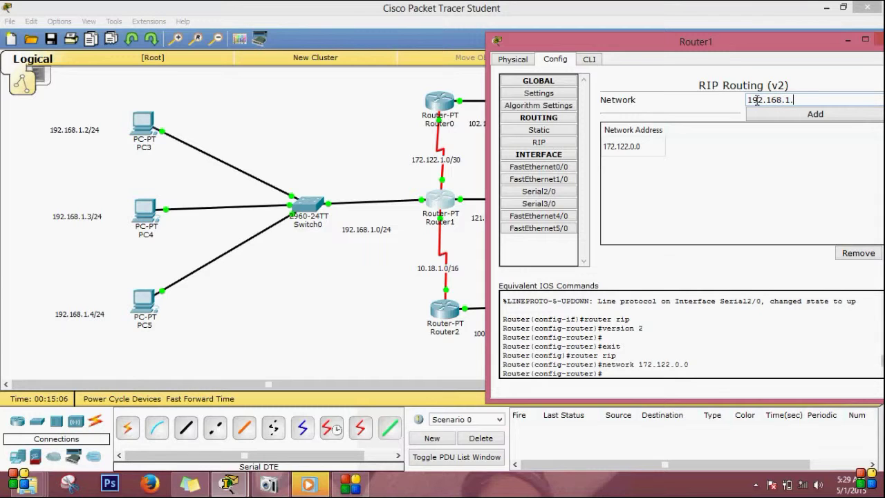
left_click(826, 117)
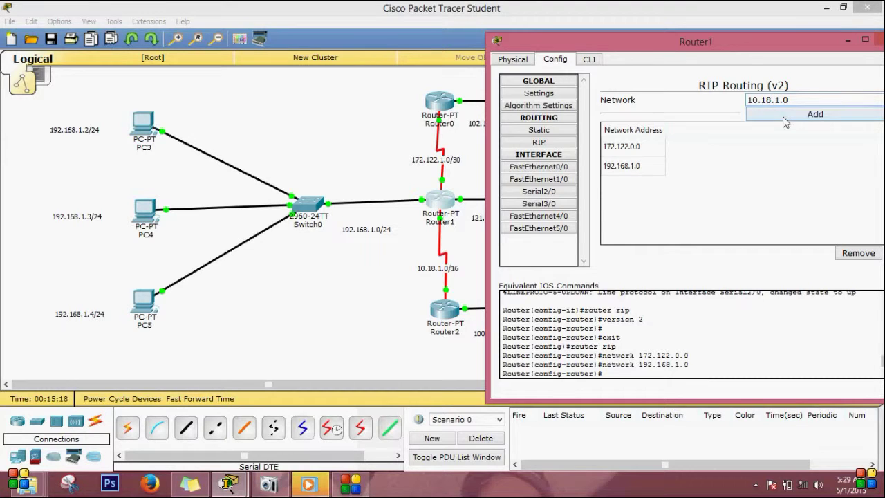
left_click(783, 116)
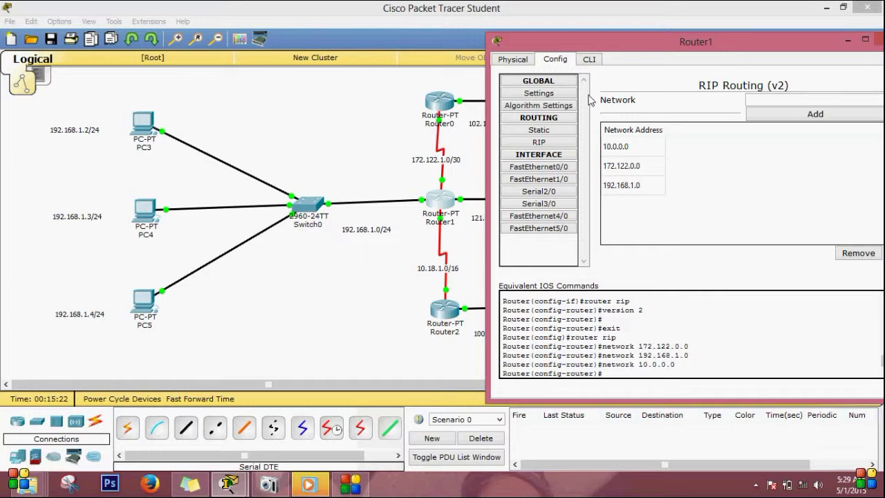
Add the network 121.16.1.0 behind Switch2 to Router1's RIP routing.
left_click_drag(567, 41, 595, 42)
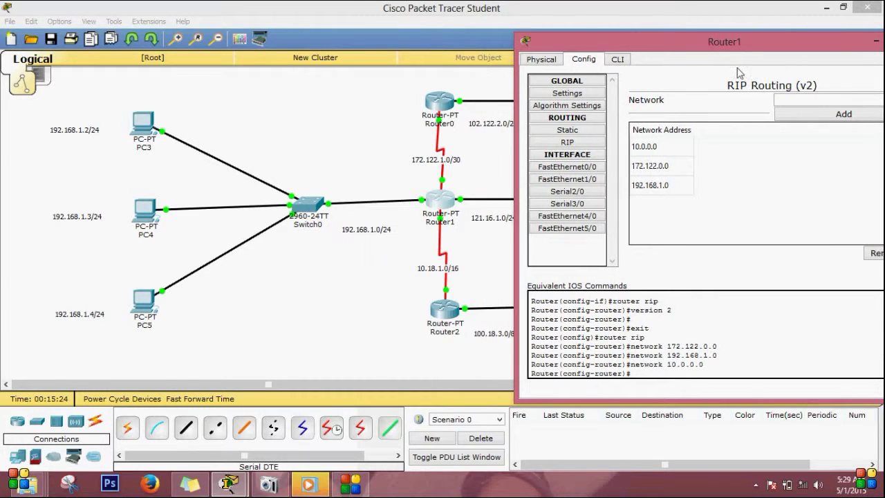
left_click(801, 97)
type("121.16.1.0")
left_click(845, 114)
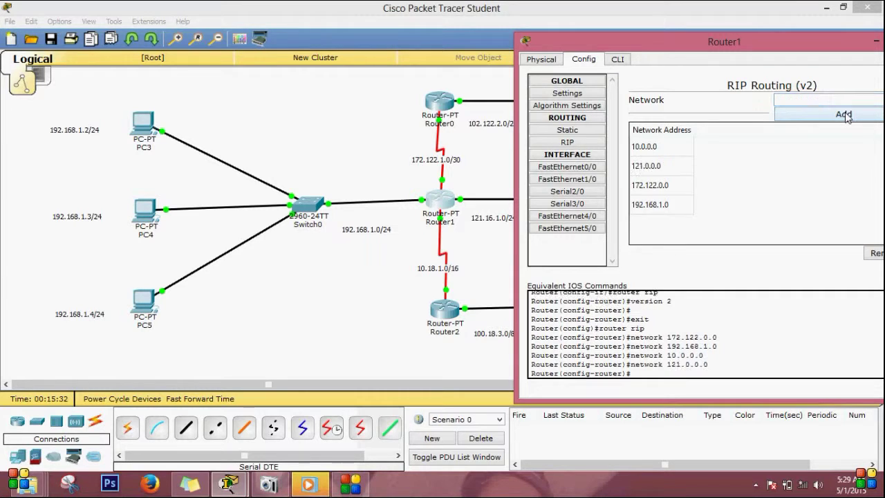
Close Router1's configuration and enable RIP version 2 from Router2's command line with "router rip" and "version 2".
double_click(775, 41)
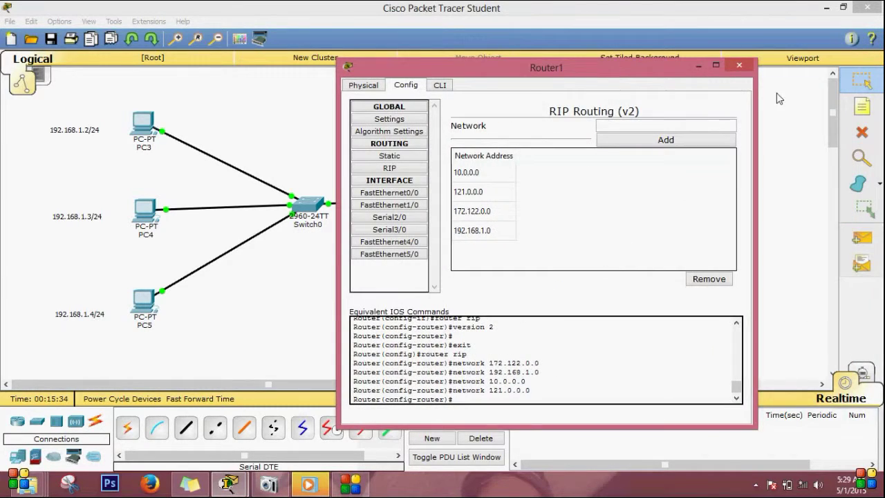
left_click(739, 66)
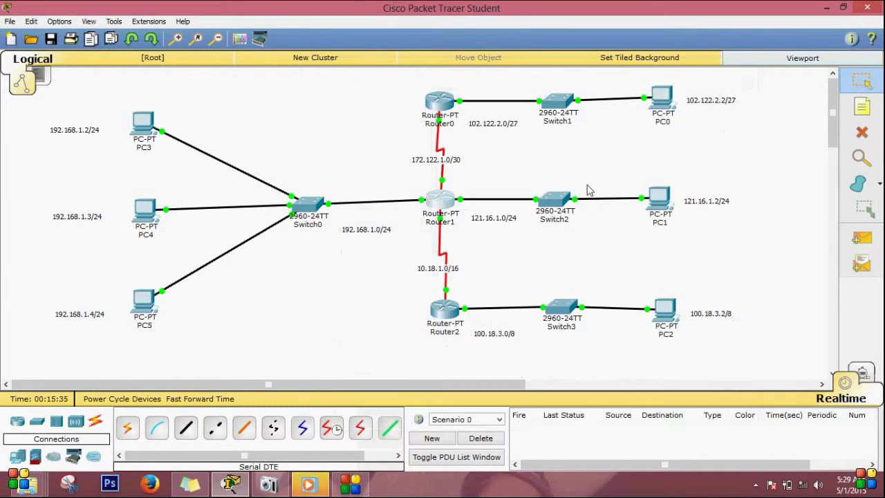
left_click(446, 310)
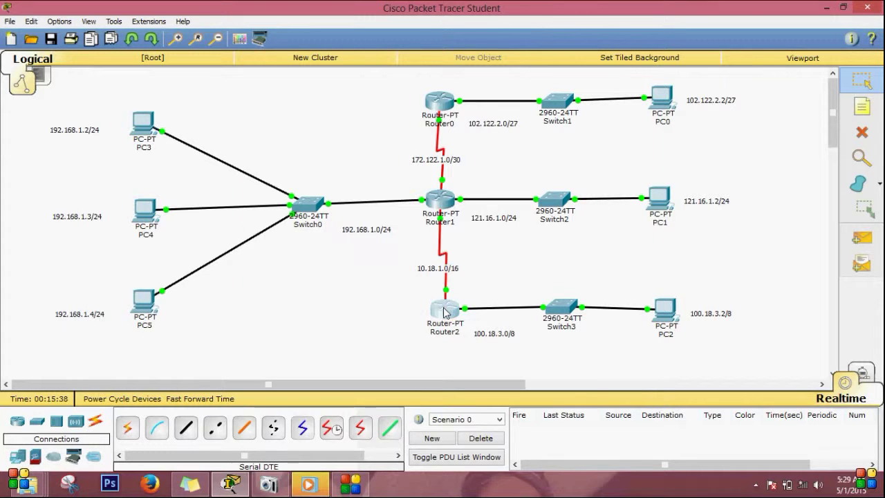
left_click_drag(457, 83, 262, 46)
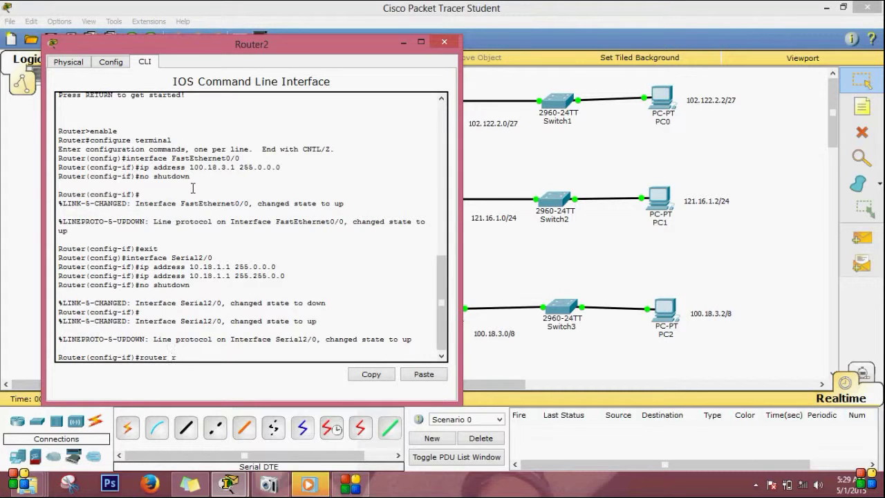
type("p")
key("Return")
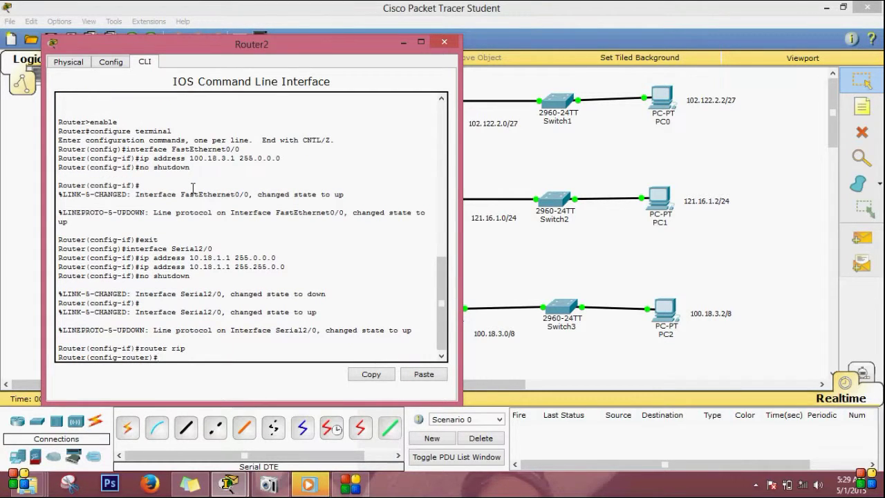
type("version 2")
key("Return")
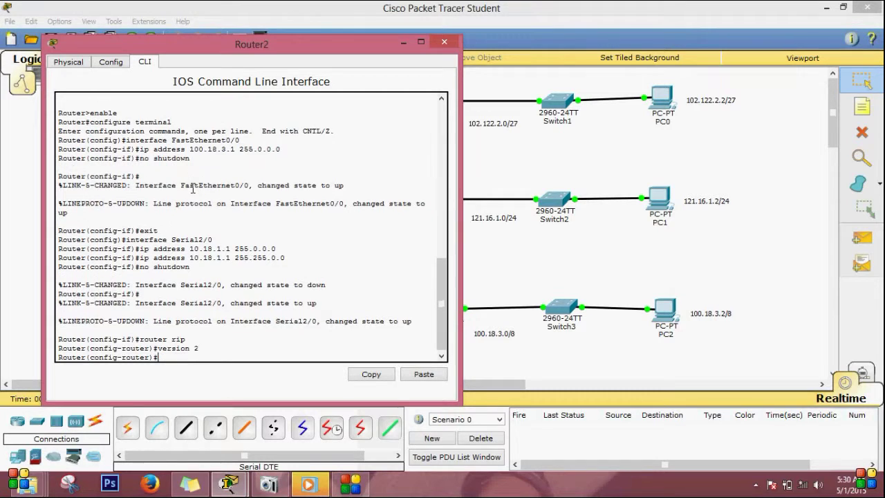
Add the networks 10.18.1.0 and 100.18.3.0 to Router2's RIP routing and close the router's configuration.
left_click(110, 62)
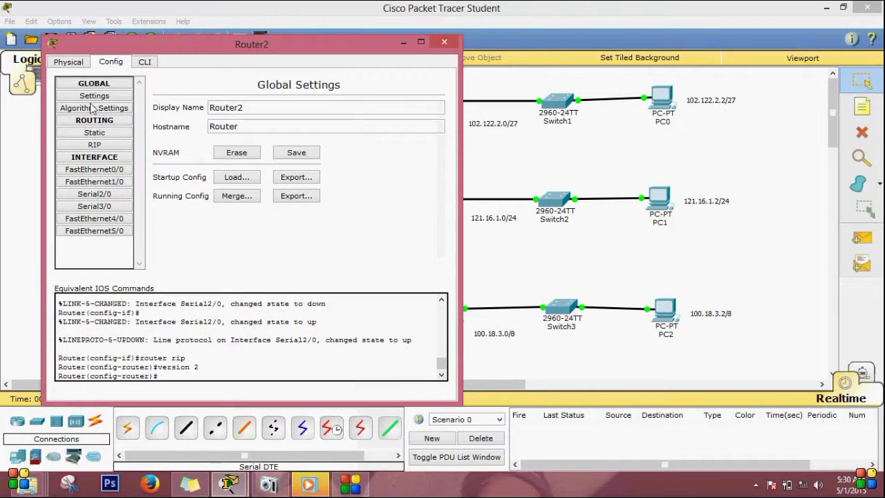
left_click(92, 145)
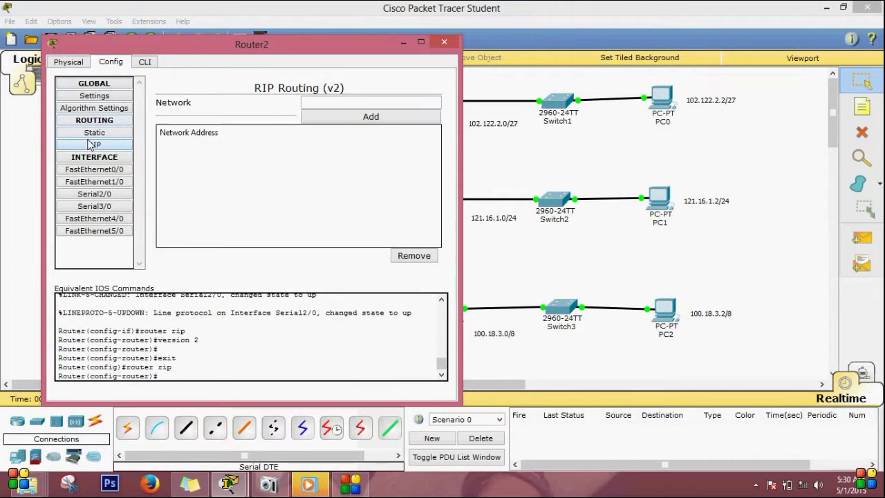
left_click(370, 102)
left_click_drag(344, 44, 233, 40)
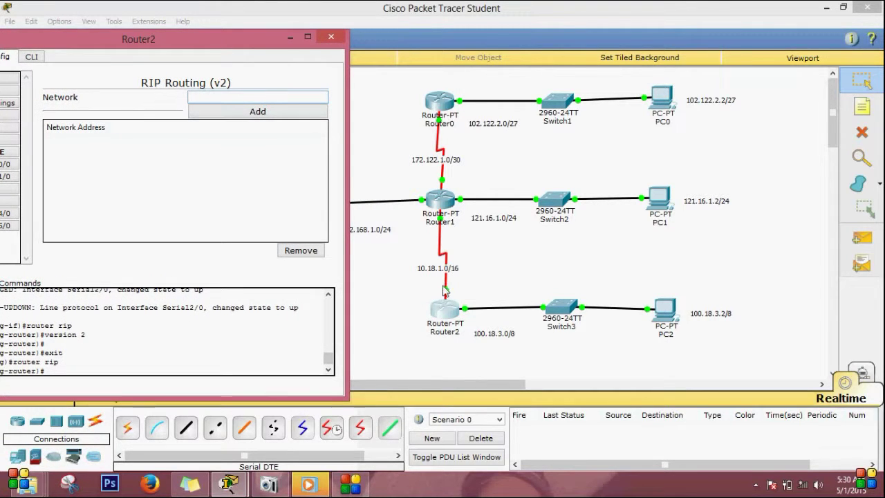
left_click(199, 97)
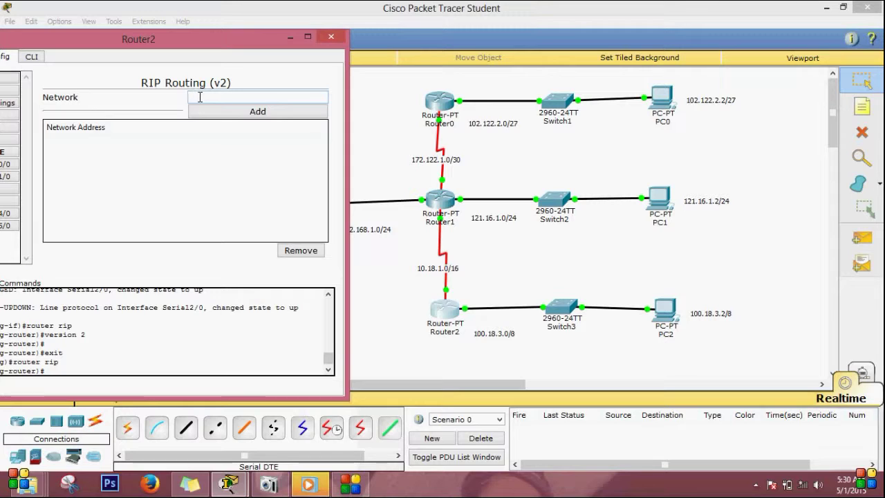
type("10.18.1.0")
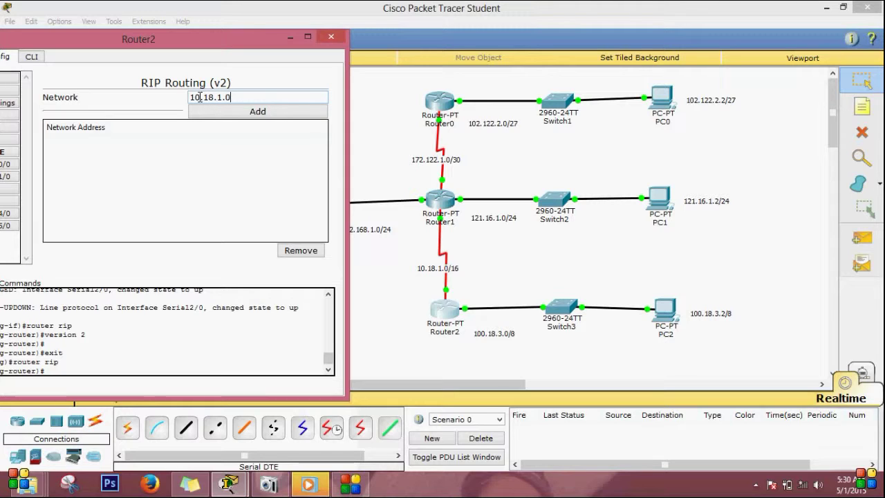
left_click(259, 112)
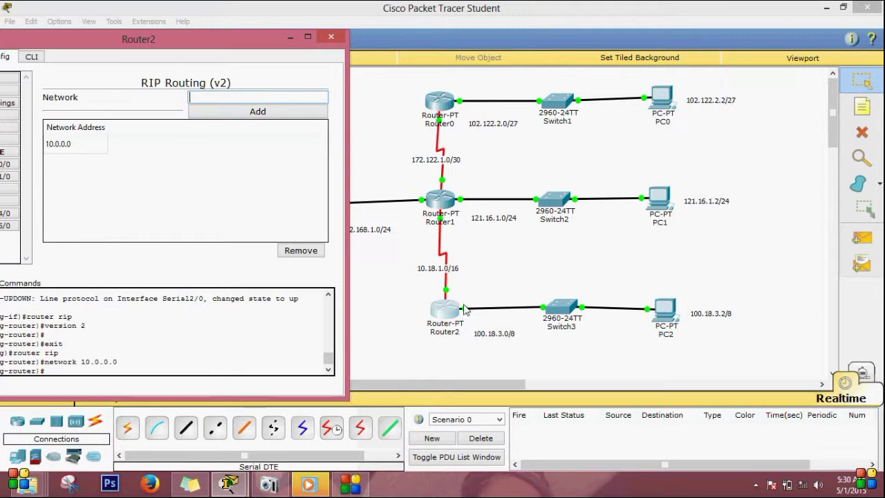
type("100.18.3.0")
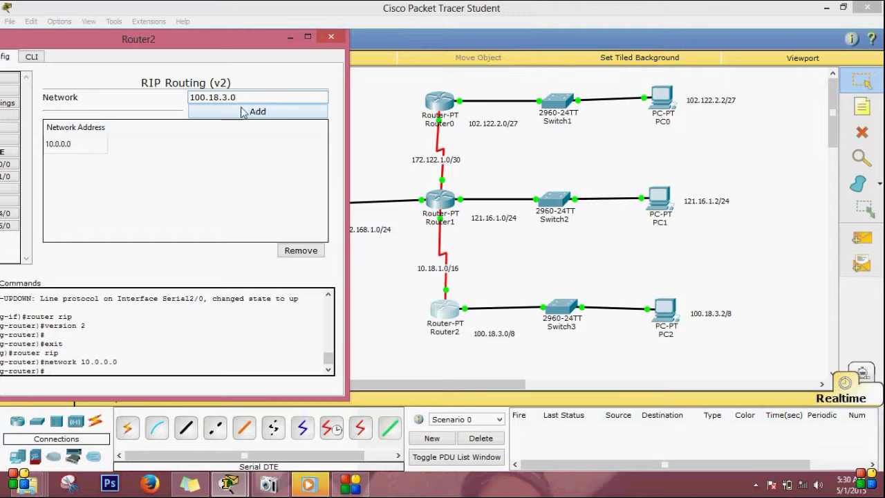
left_click(260, 114)
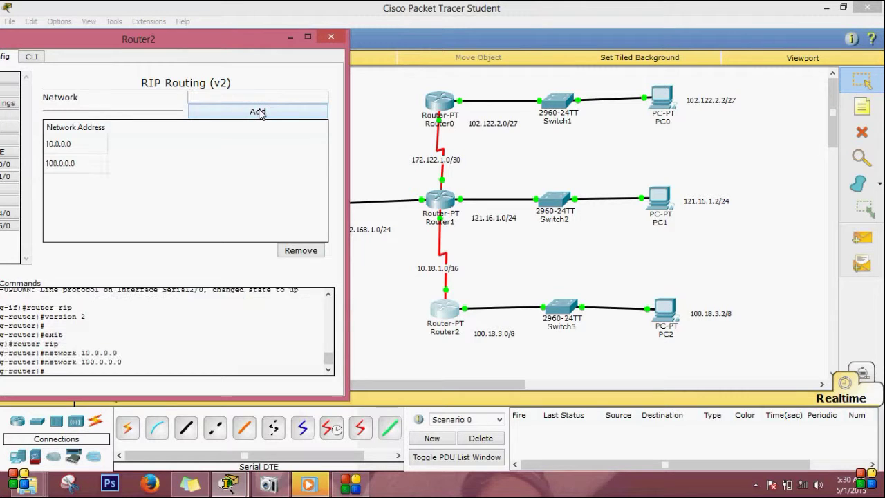
left_click(331, 38)
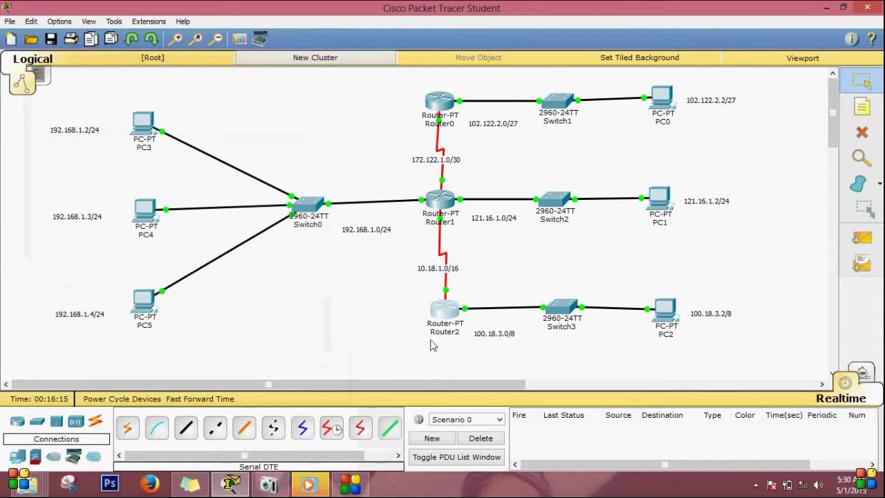
Test connectivity by sending a simple PDU from PC3 to PC0 twice, and delete the scenario's PDUs.
left_click(860, 239)
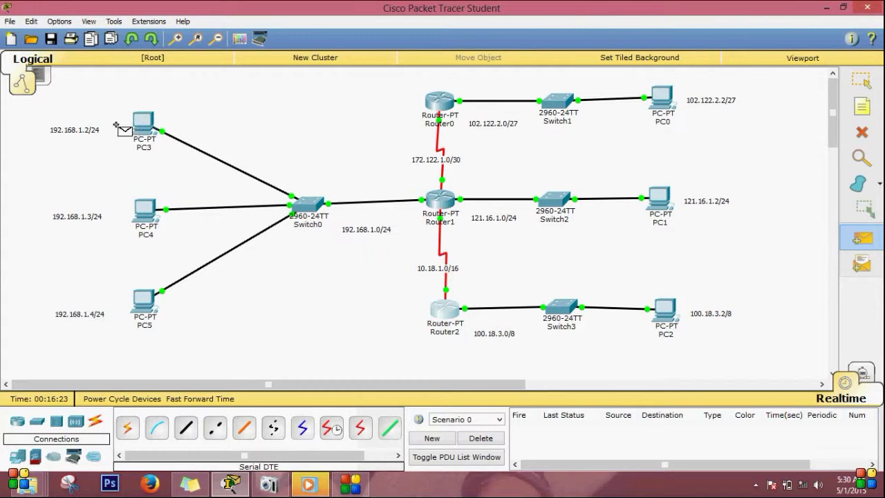
left_click(143, 126)
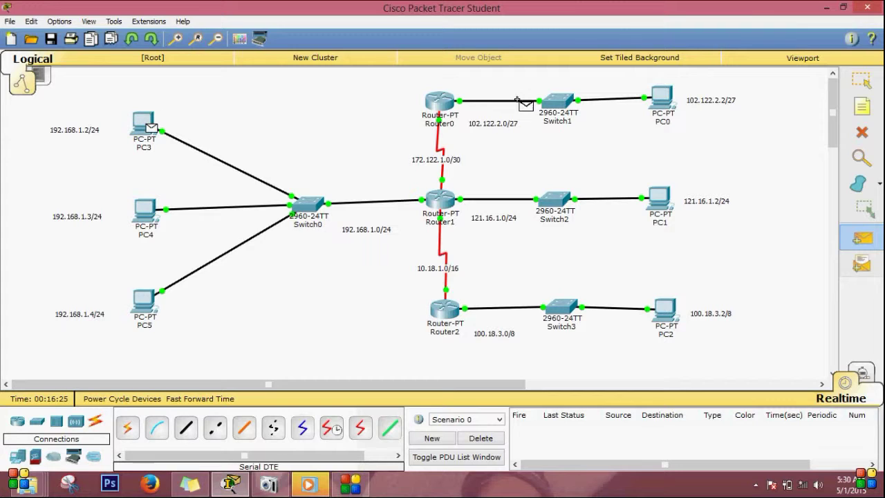
left_click(663, 97)
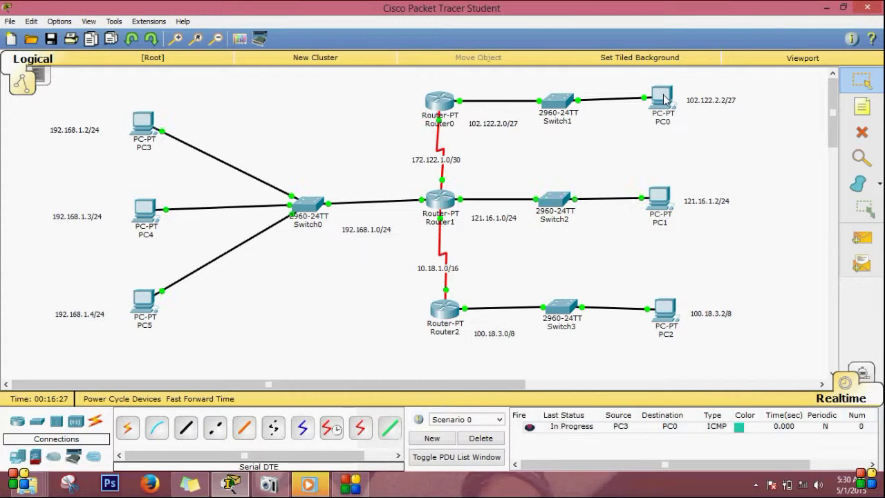
left_click(854, 240)
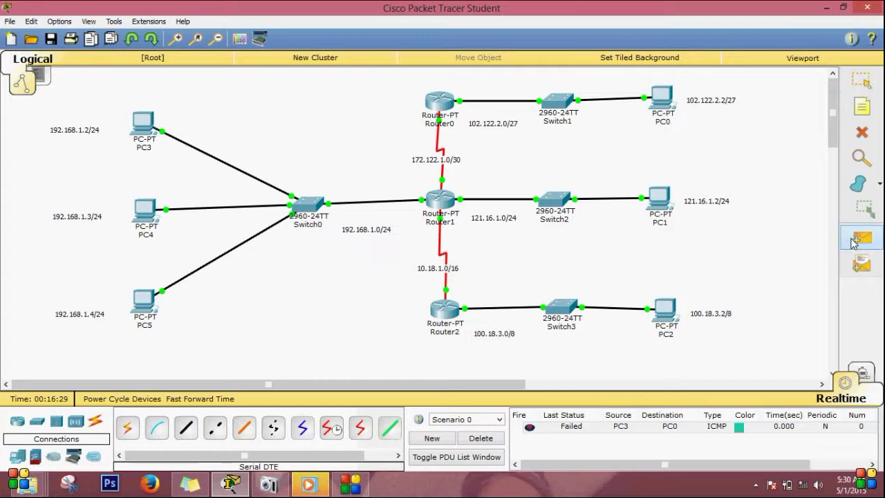
left_click(145, 119)
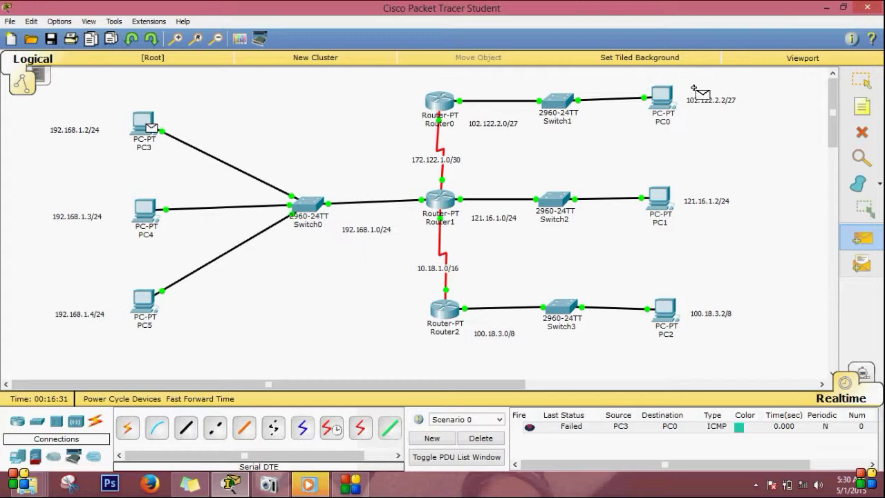
left_click(661, 99)
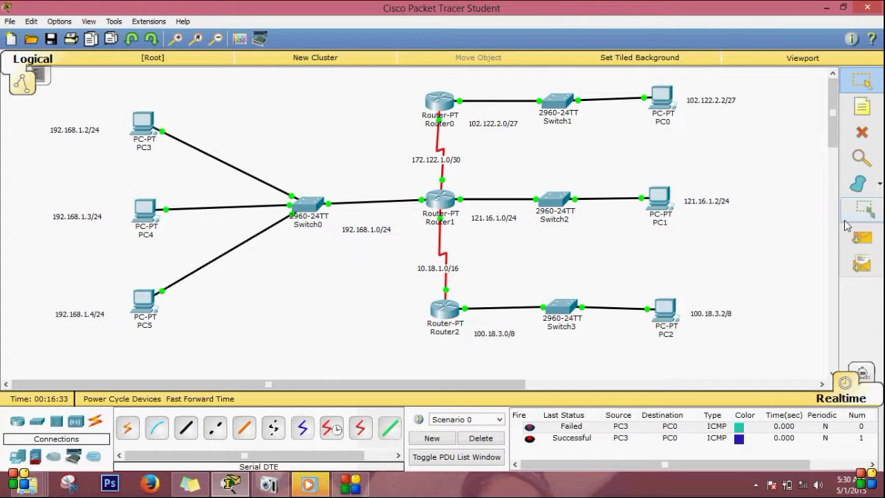
left_click(492, 439)
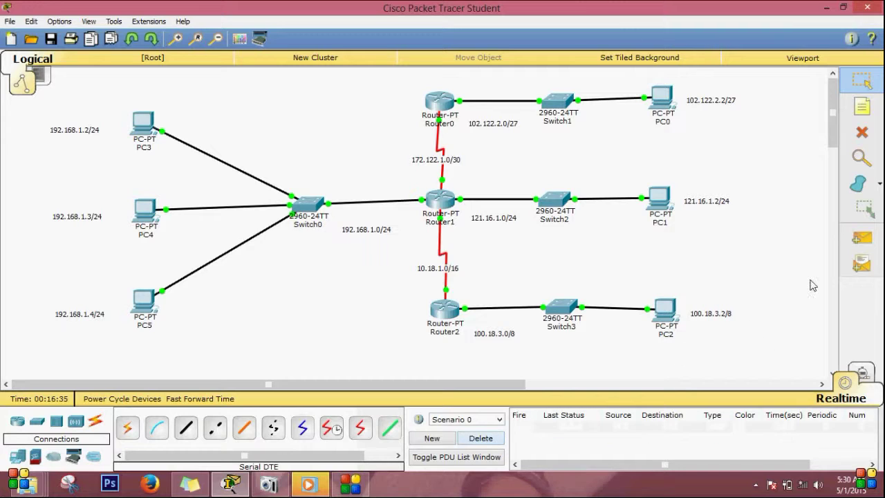
Test connectivity by sending a simple PDU from PC3 to PC1 twice, and delete the scenario's PDUs.
left_click(862, 238)
left_click(141, 133)
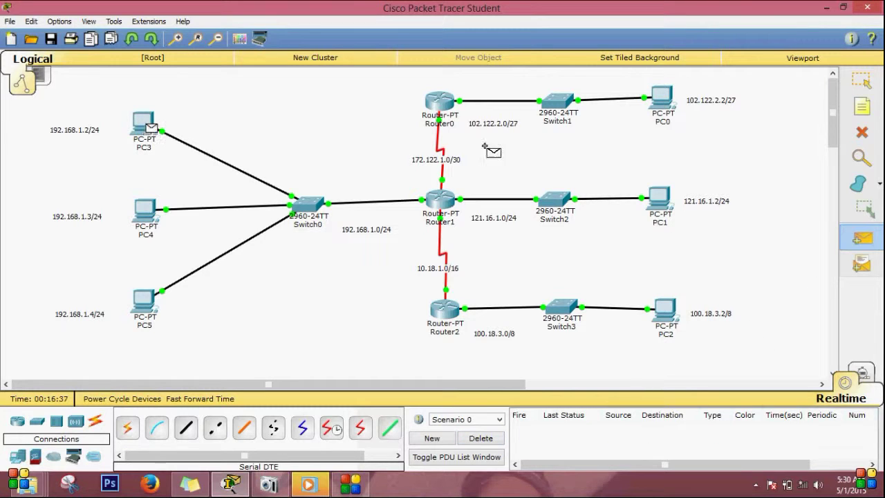
left_click(658, 201)
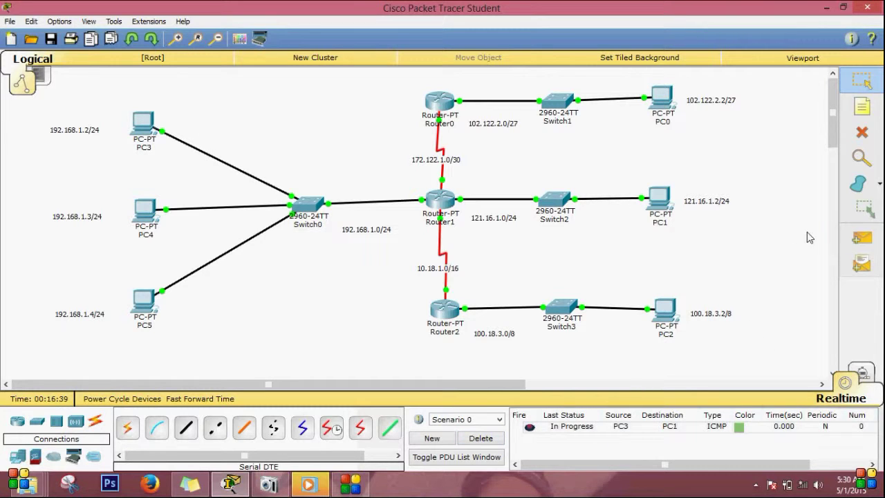
left_click(861, 237)
left_click(140, 129)
left_click(659, 199)
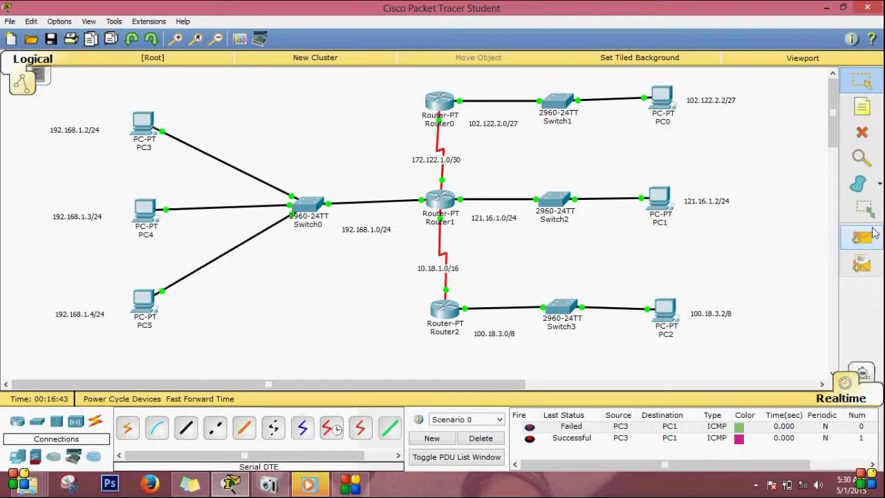
left_click(482, 438)
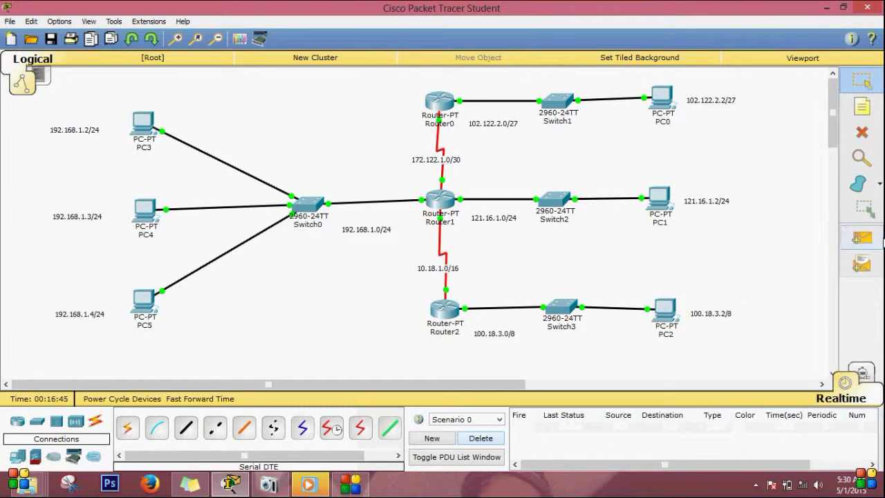
Test connectivity by sending a simple PDU from PC3 to PC2 twice, and delete the scenario's PDUs.
left_click(861, 238)
left_click(142, 124)
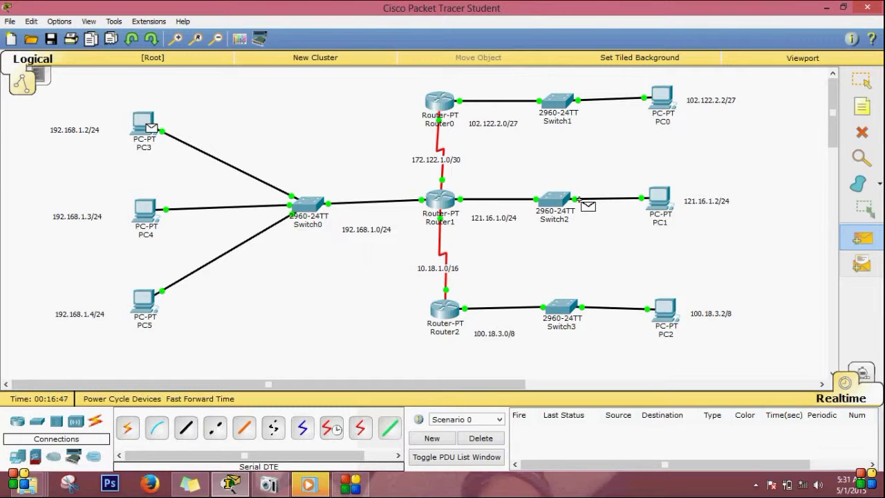
left_click(663, 293)
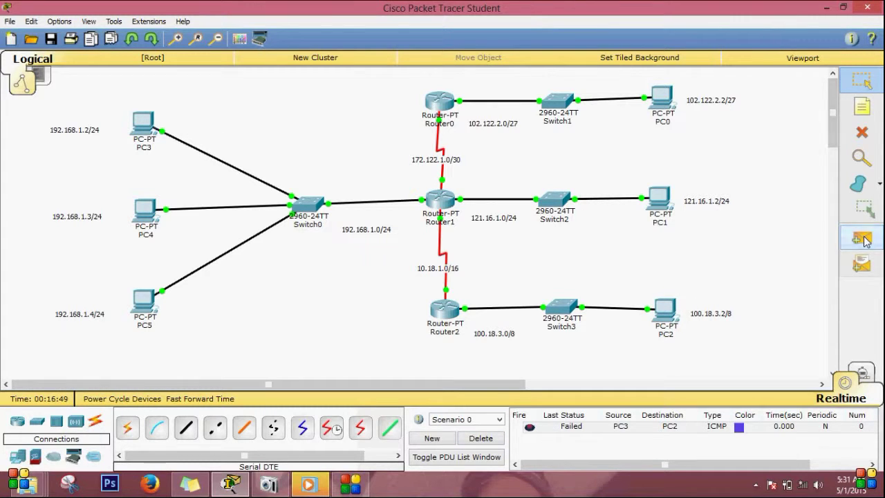
left_click(863, 238)
left_click(142, 124)
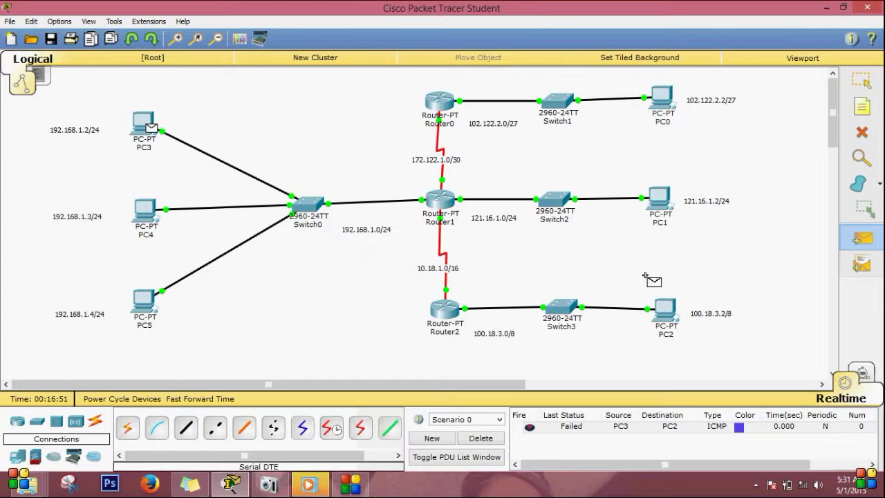
left_click(665, 309)
left_click(470, 439)
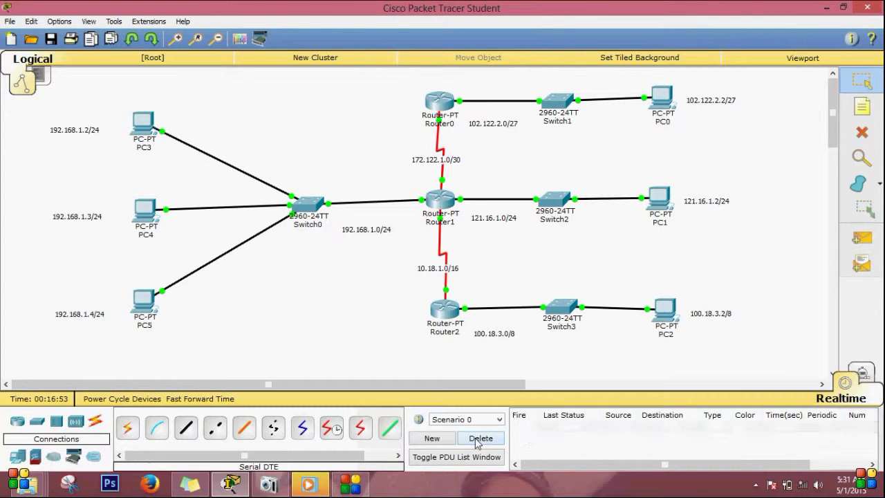
Send one simple PDU from PC4 to each of PC0, PC1 and PC2 to test connectivity.
left_click(861, 239)
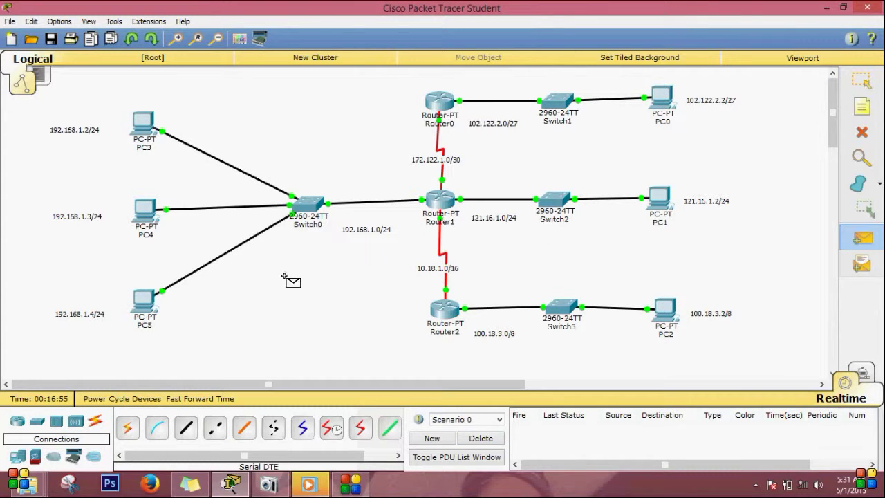
left_click(145, 210)
left_click(653, 110)
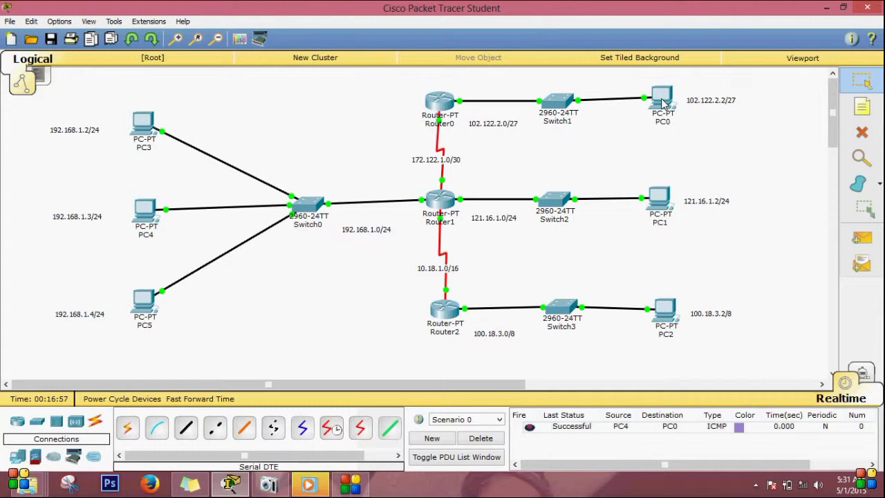
left_click(869, 239)
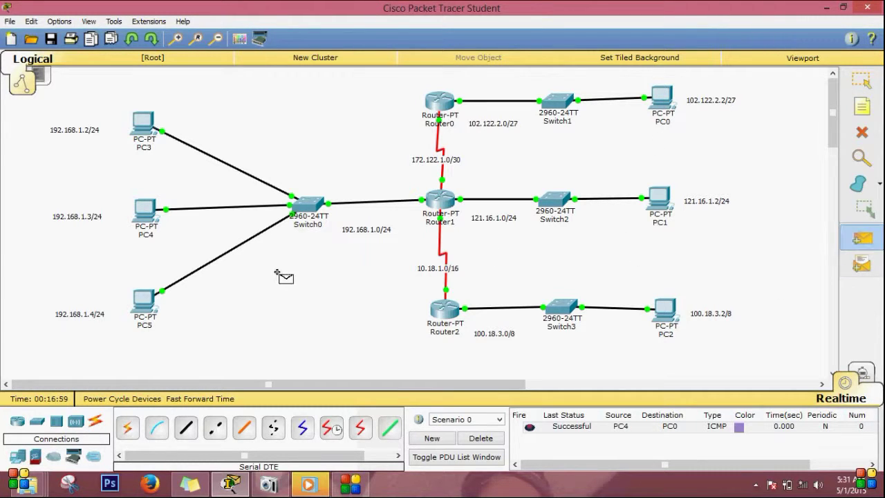
left_click(147, 210)
left_click(662, 202)
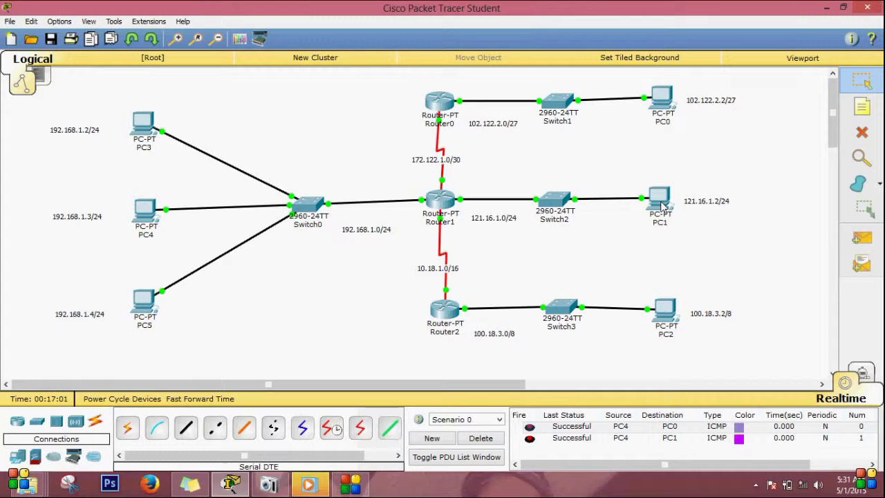
left_click(860, 240)
left_click(154, 218)
left_click(665, 313)
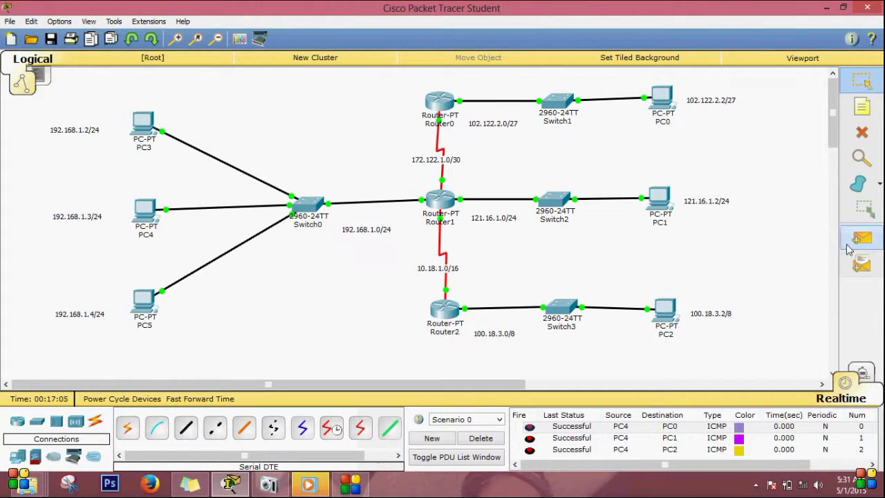
Delete the scenario's PC4 PDUs and send a simple PDU from PC5 to PC0 to test connectivity.
left_click(480, 439)
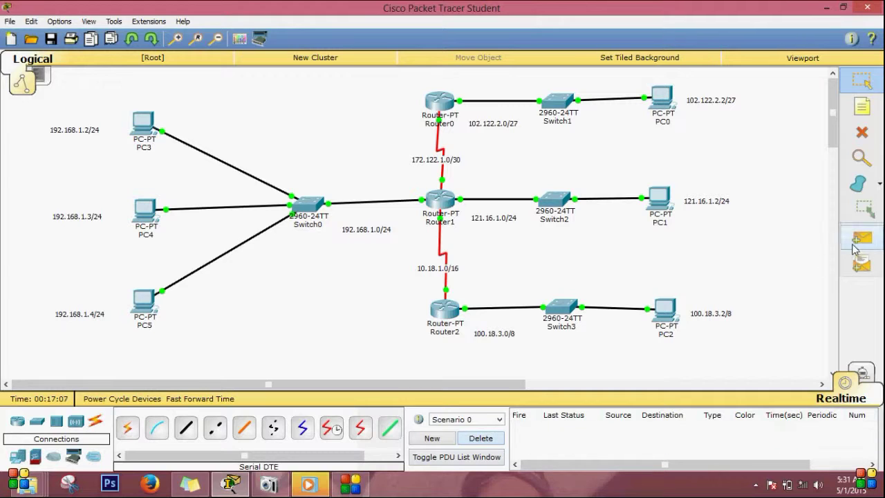
left_click(861, 237)
left_click(145, 298)
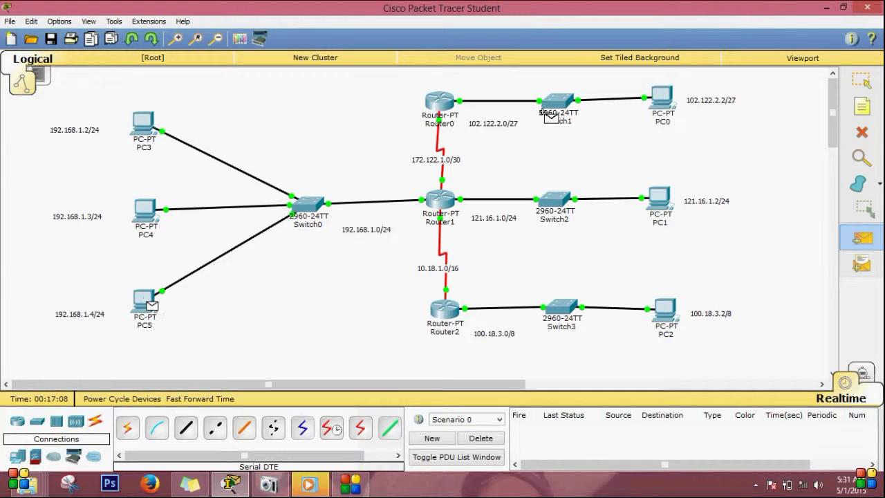
left_click(661, 98)
Test connectivity by sending a simple PDU from PC5 to PC1 and another to PC2, and delete the scenario's PDUs.
left_click(856, 241)
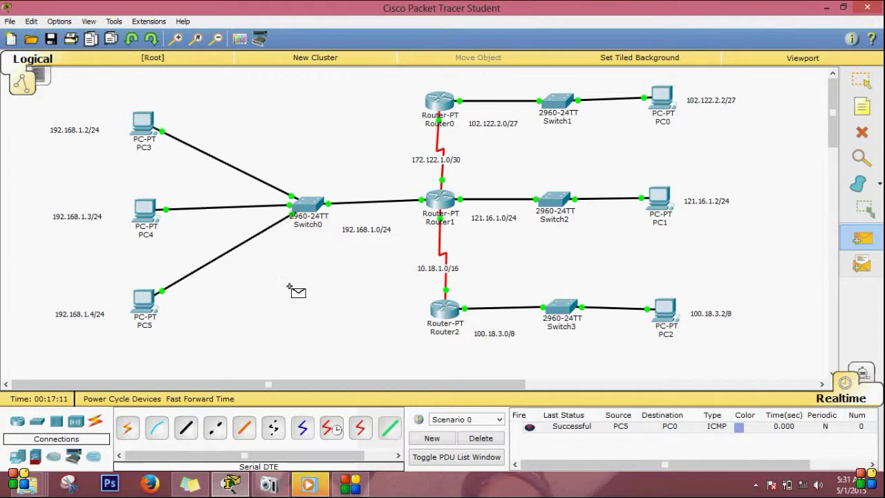
left_click(145, 300)
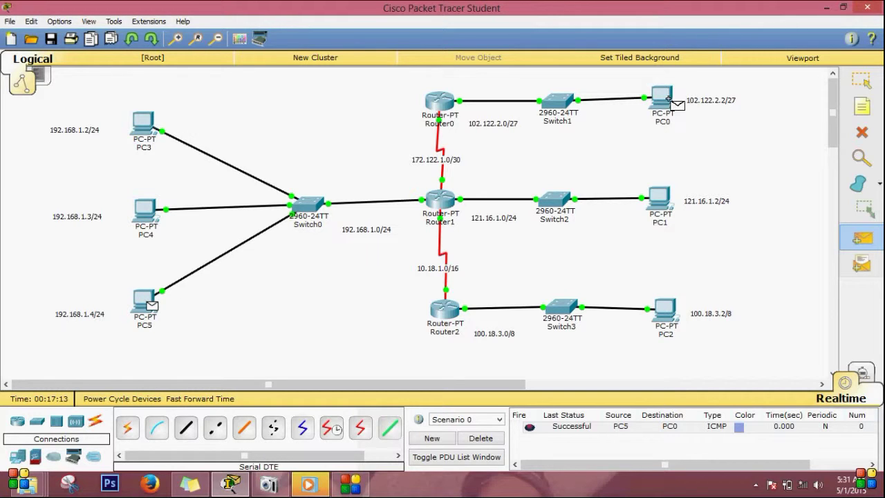
left_click(658, 196)
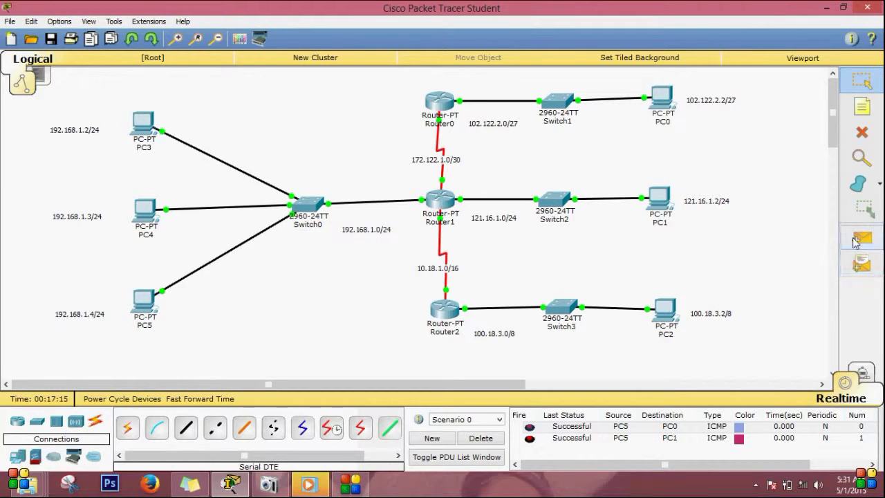
left_click(861, 238)
left_click(146, 300)
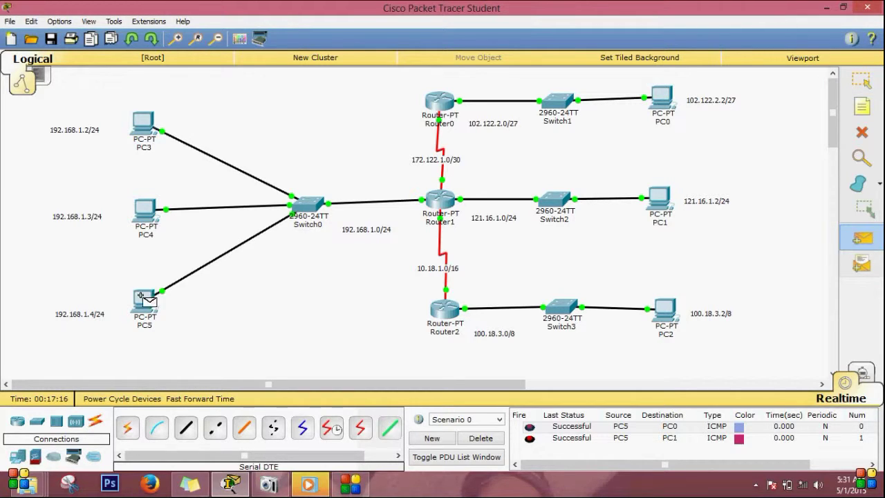
left_click(666, 314)
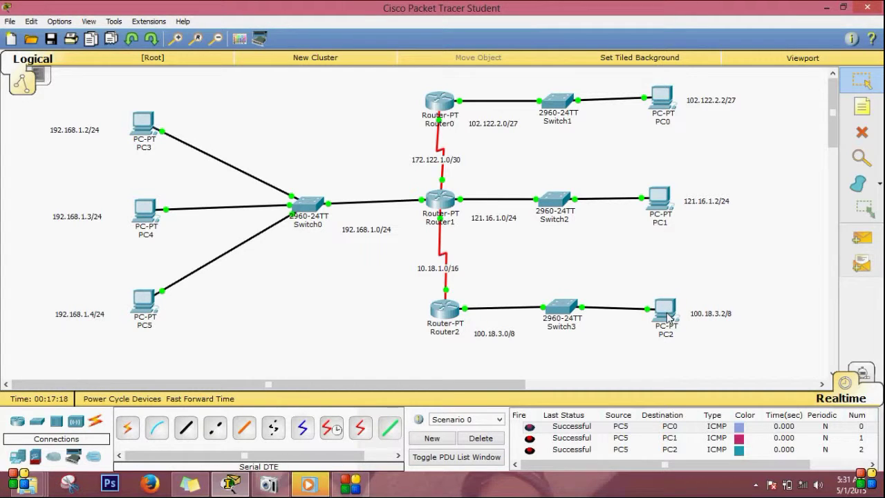
left_click(480, 438)
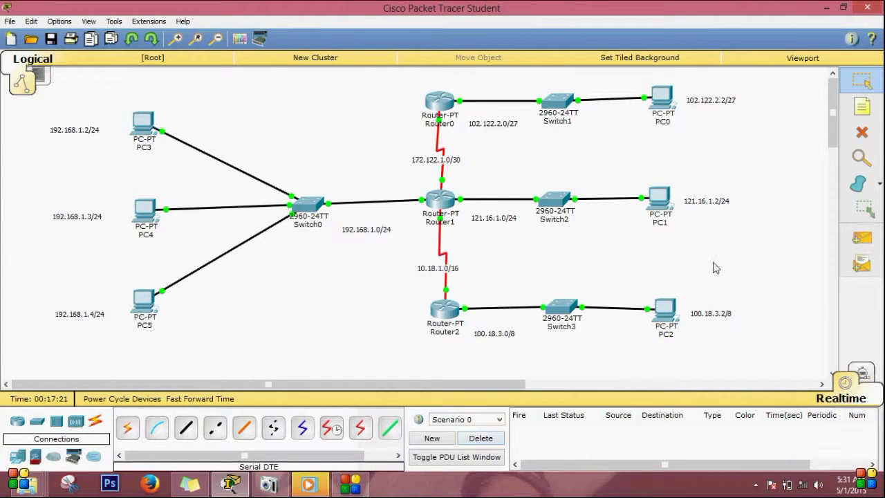